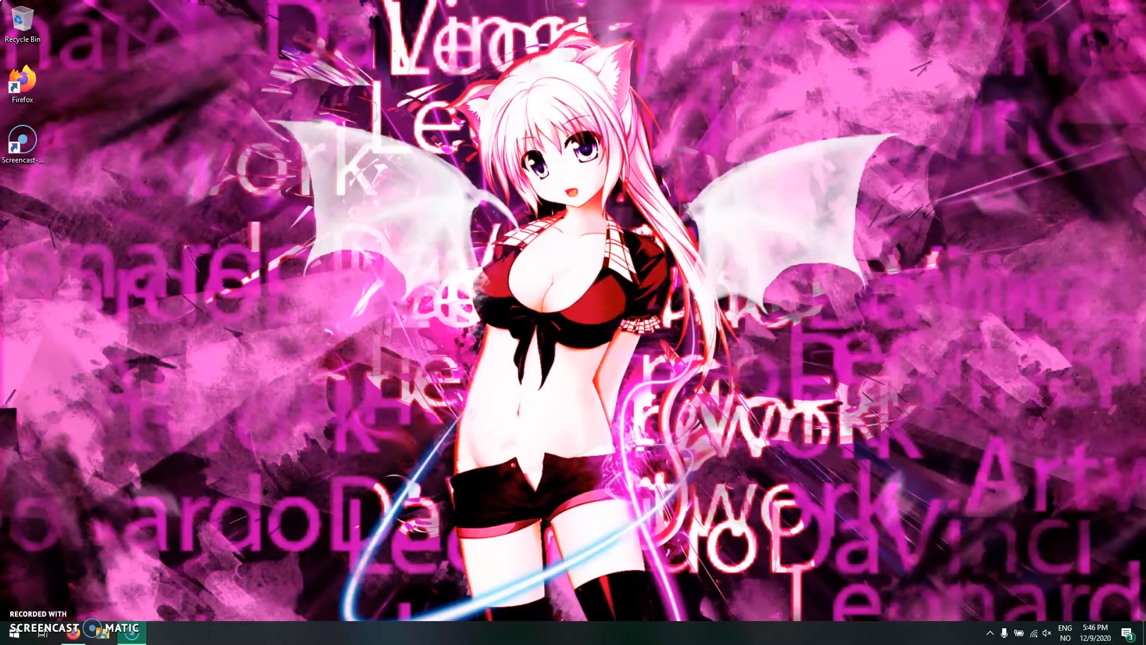
left_click(624, 348)
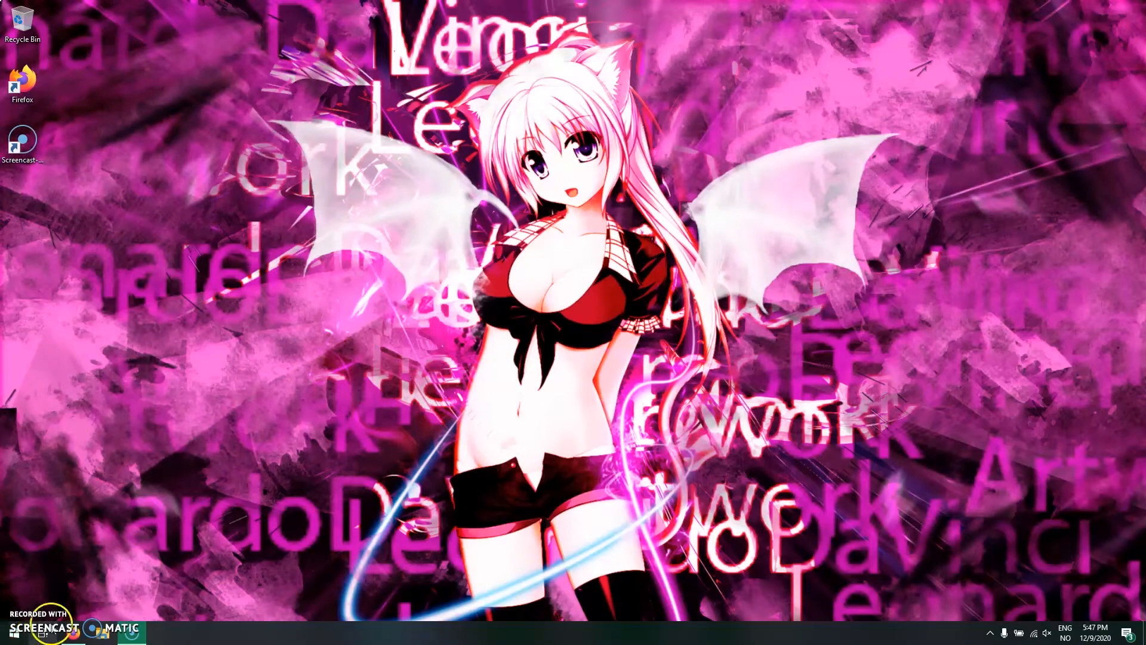
left_click(72, 634)
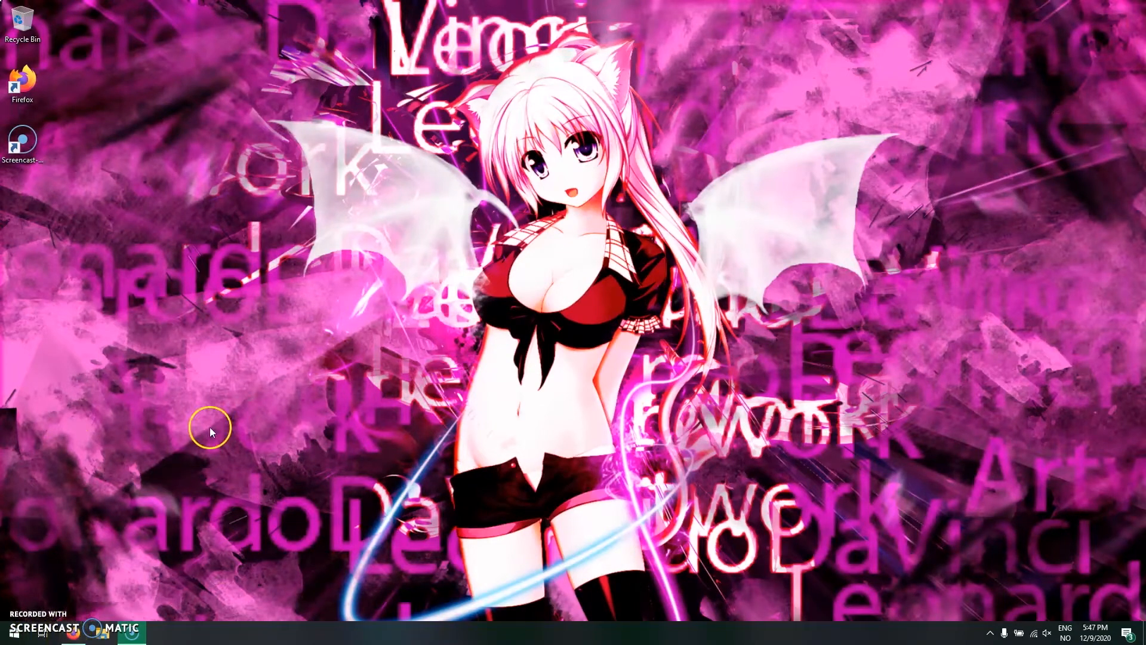
left_click(616, 263)
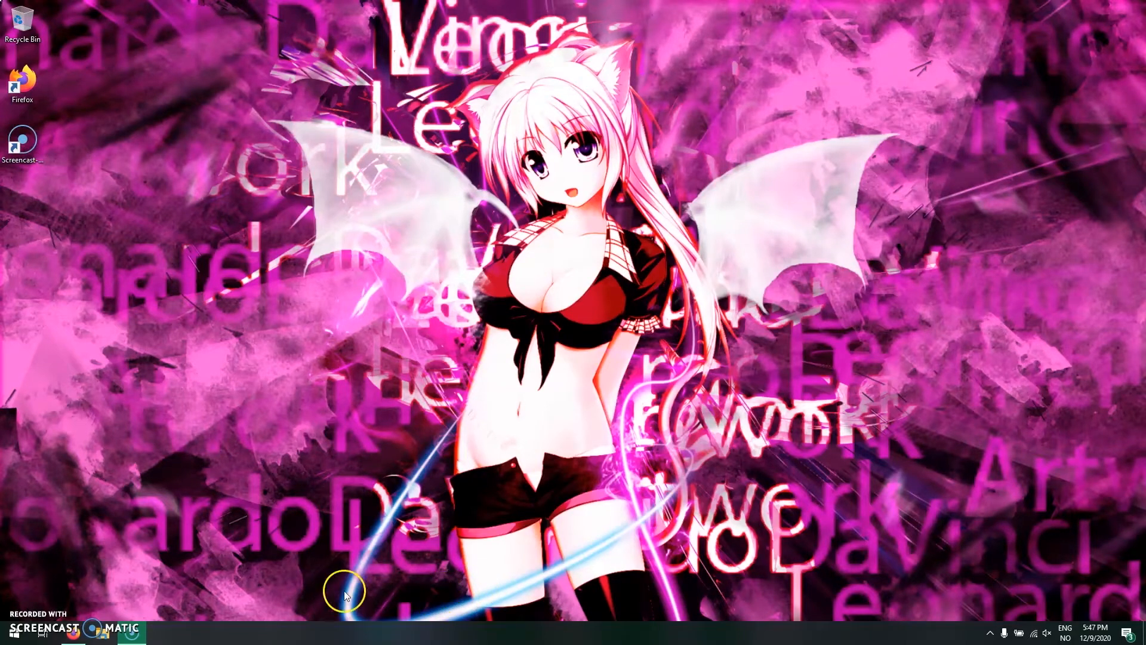
- Switch to Firefox and look over the open Feed the Beast and ngrok website pages
left_click(74, 634)
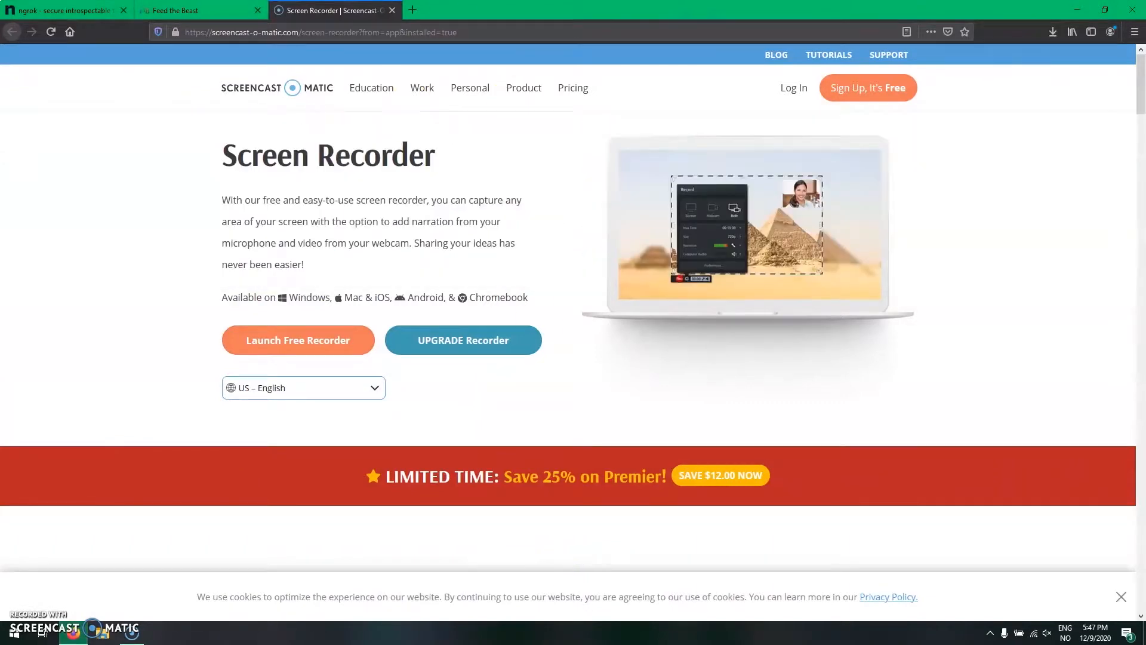
left_click(194, 10)
left_click(72, 10)
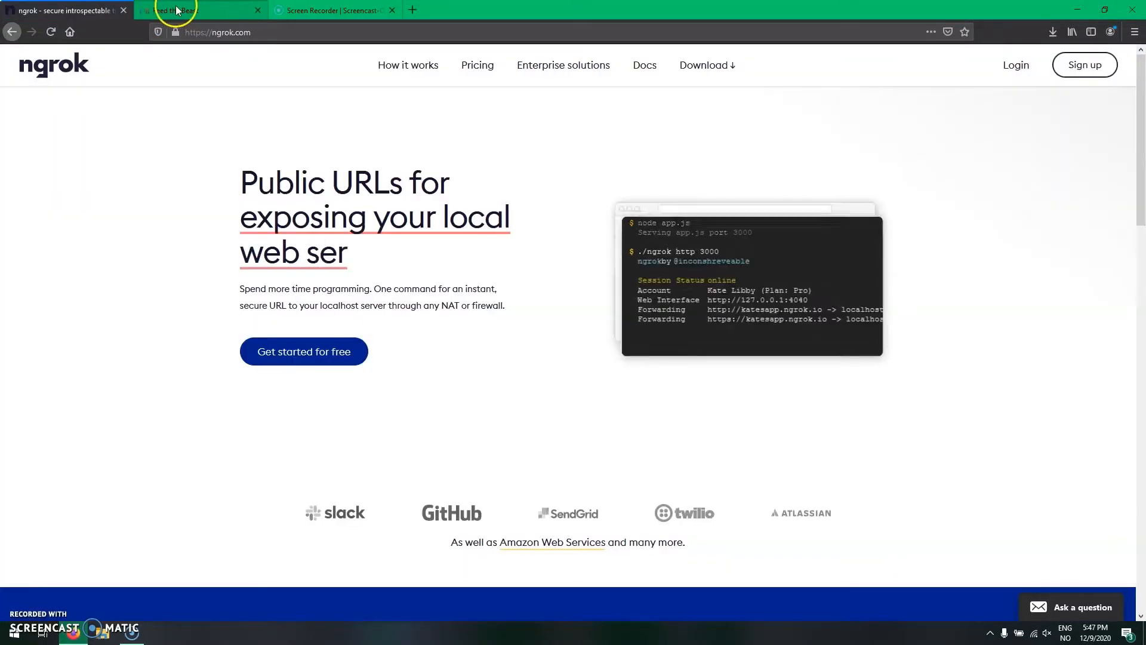
left_click(173, 9)
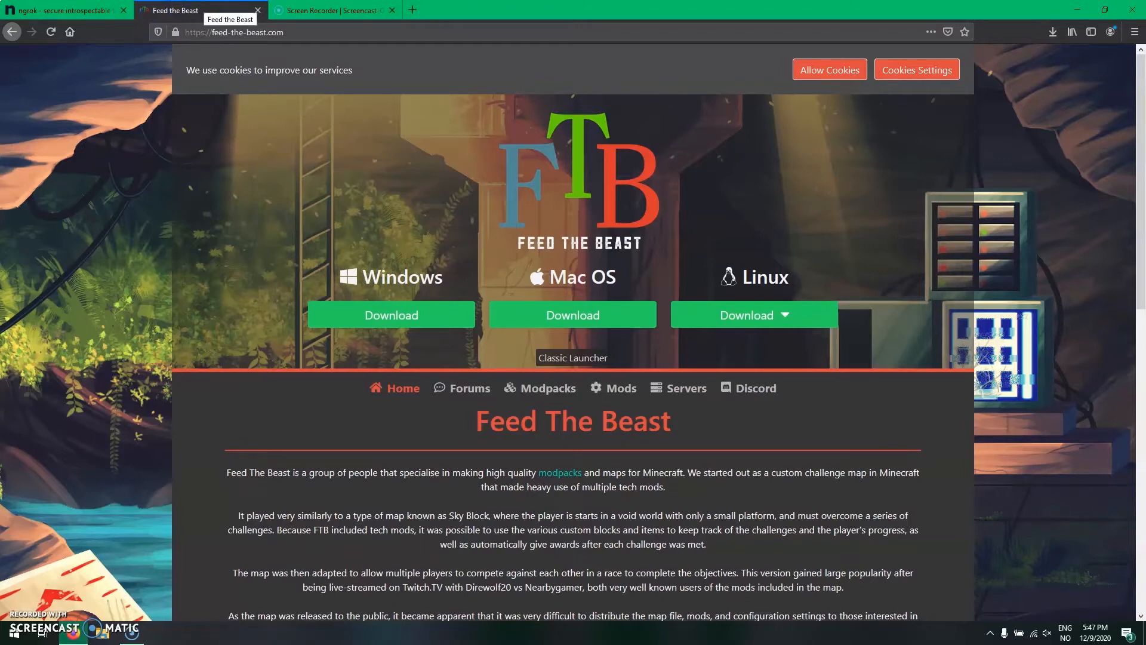
left_click(95, 10)
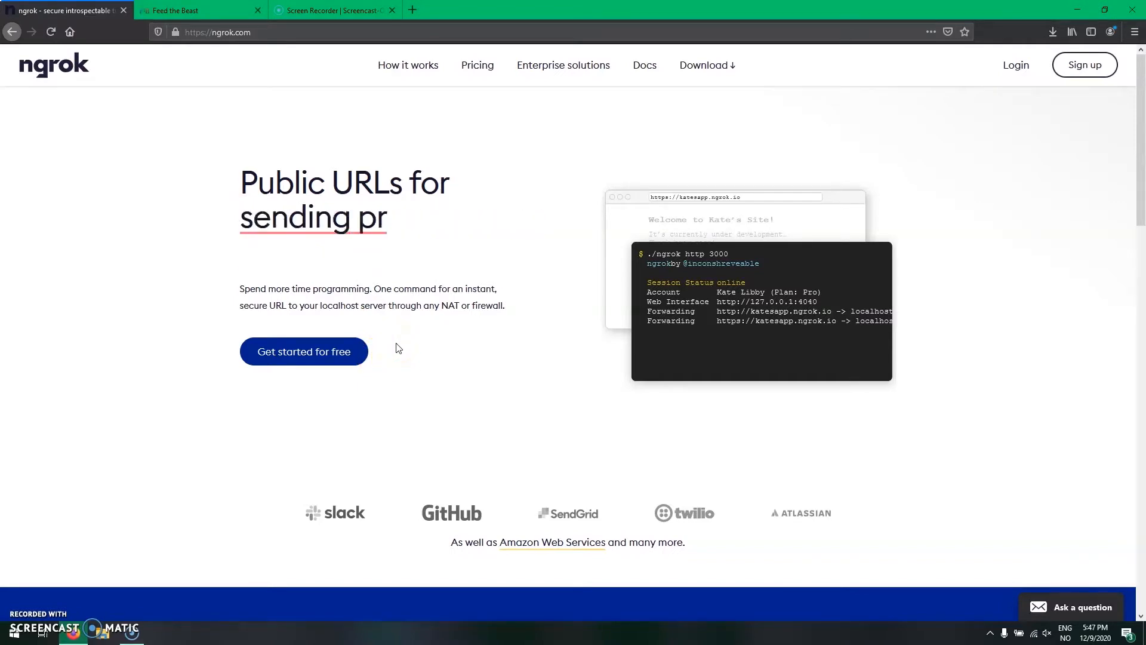
- Download the Windows version of the Classic Launcher, FTB_Launcher.exe, from the Feed the Beast site and check its download progress
key("ctrl+Tab")
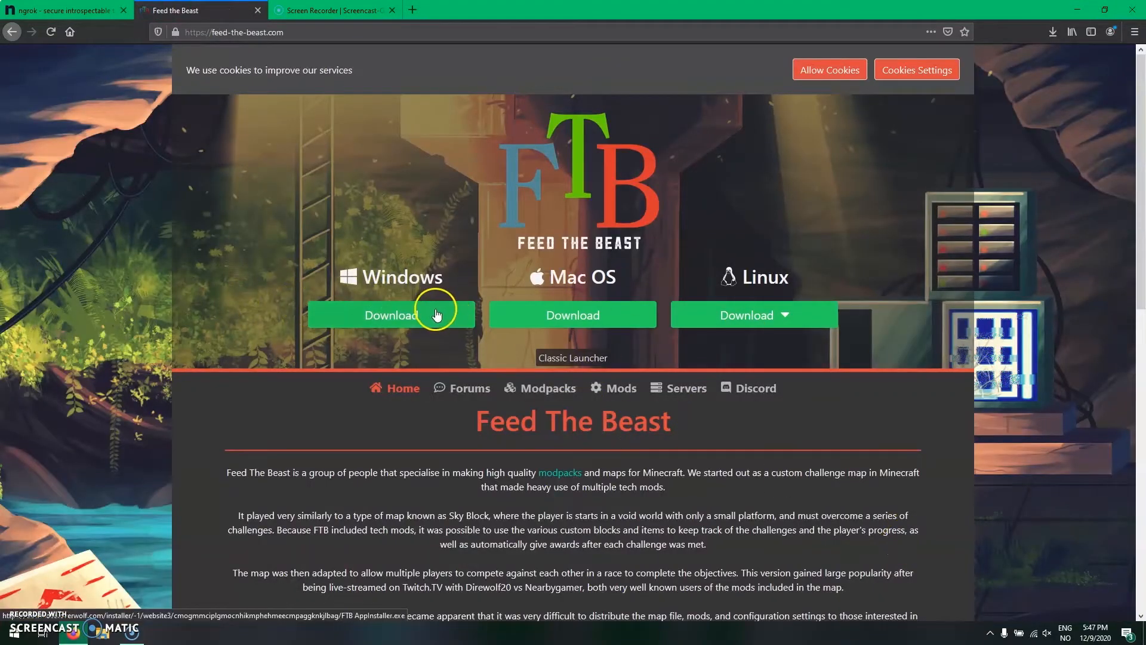
left_click(561, 360)
left_click(401, 442)
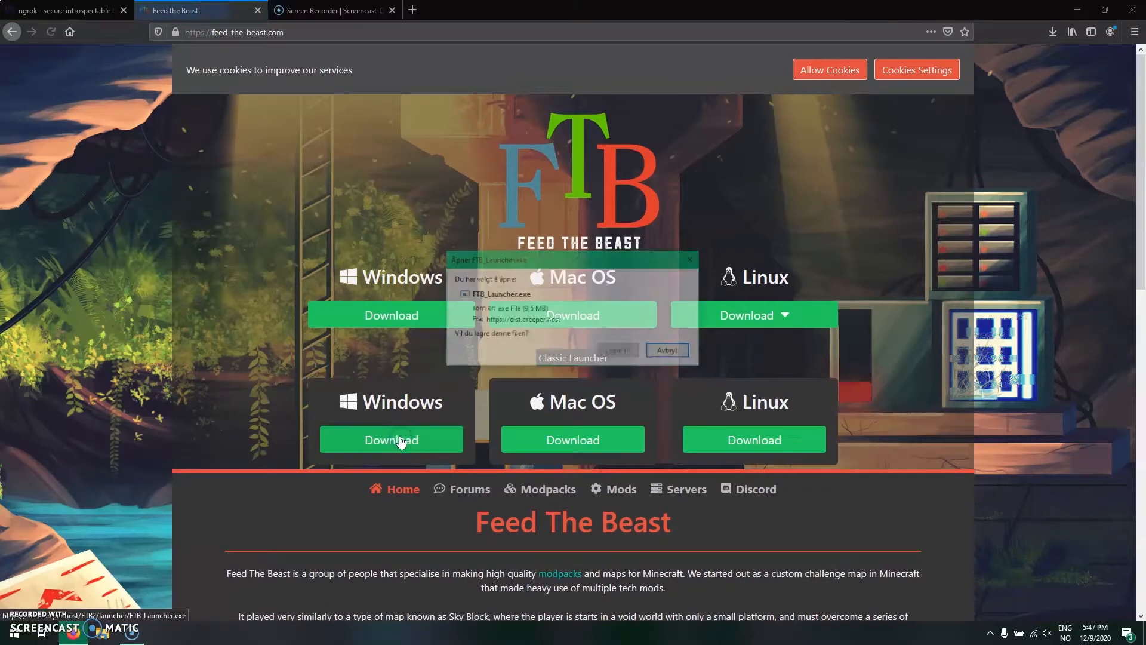
left_click(615, 352)
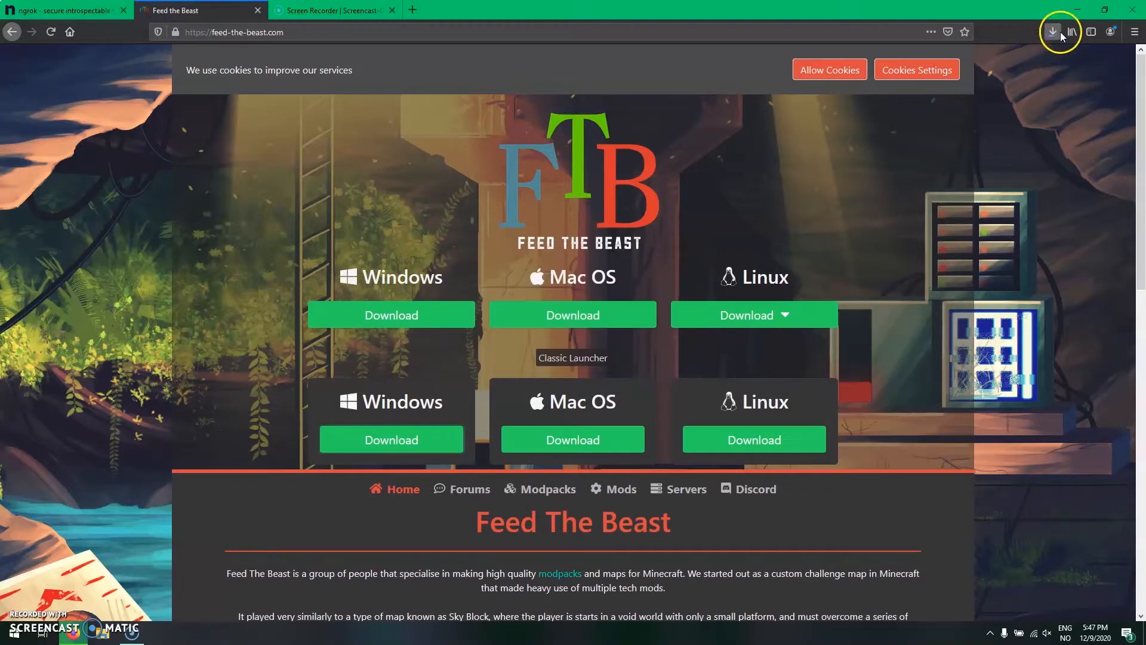
left_click(1052, 37)
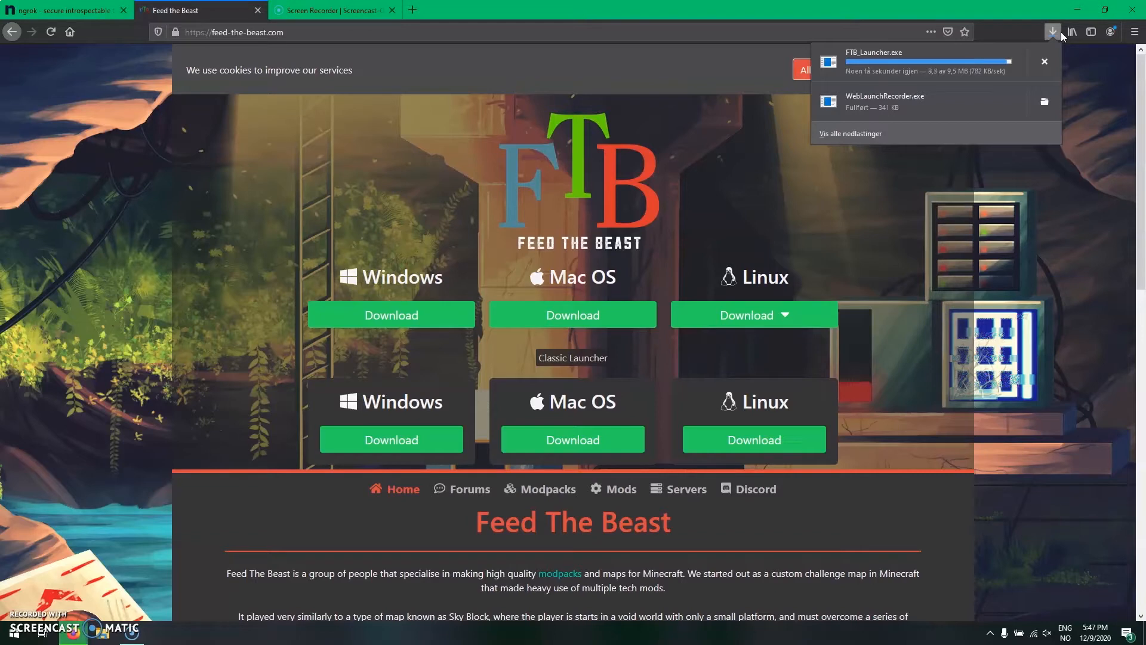
left_click(1011, 60)
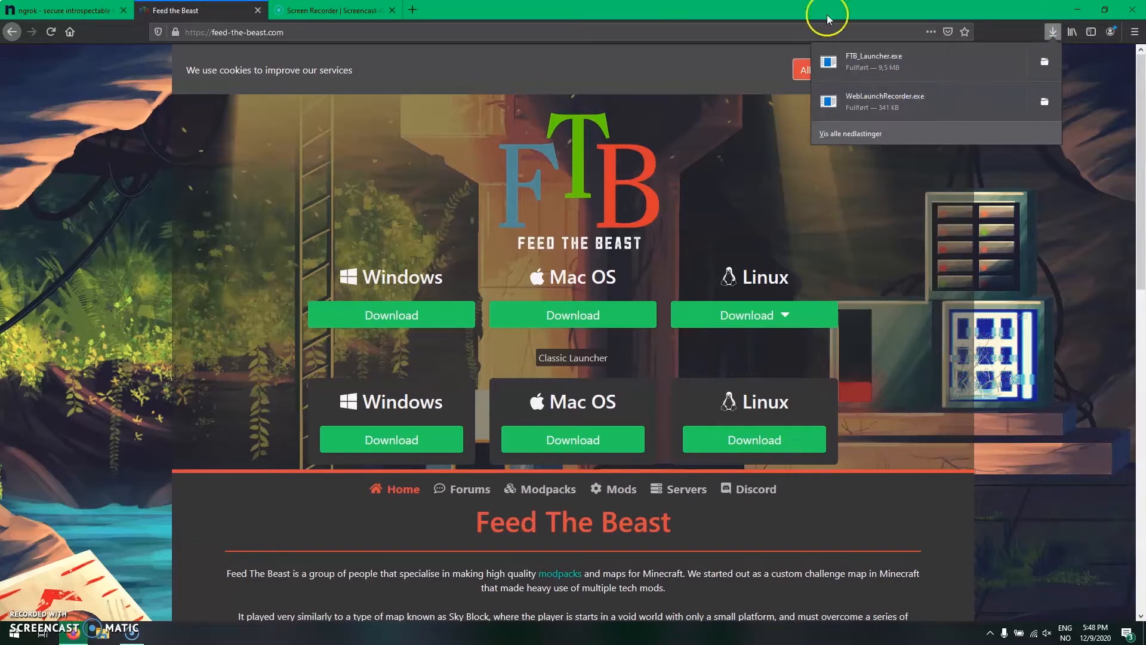
- Log in to ngrok, download ngrok-stable-windows-amd64.zip for Windows and open it with Windows Explorer
left_click(69, 11)
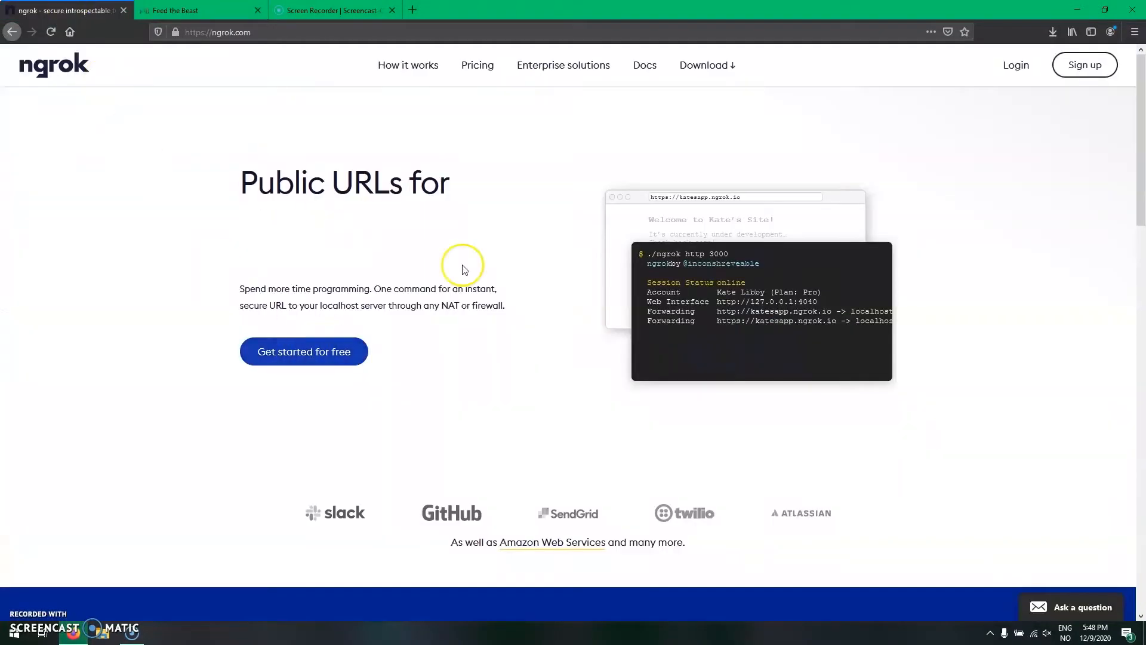
left_click(1027, 72)
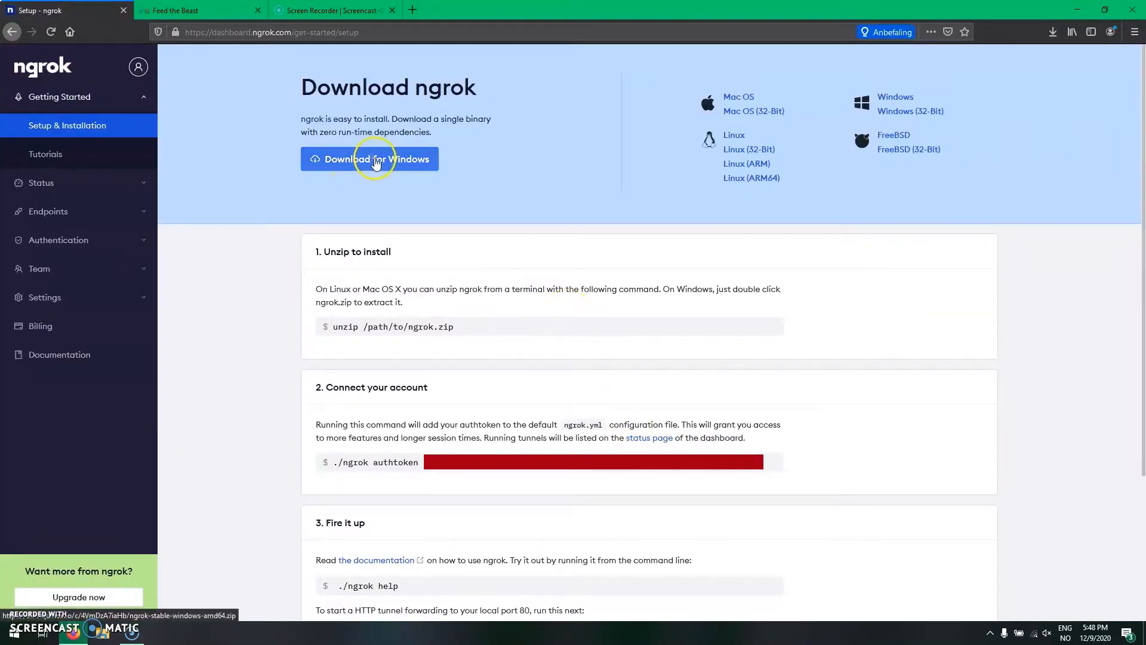
left_click(376, 162)
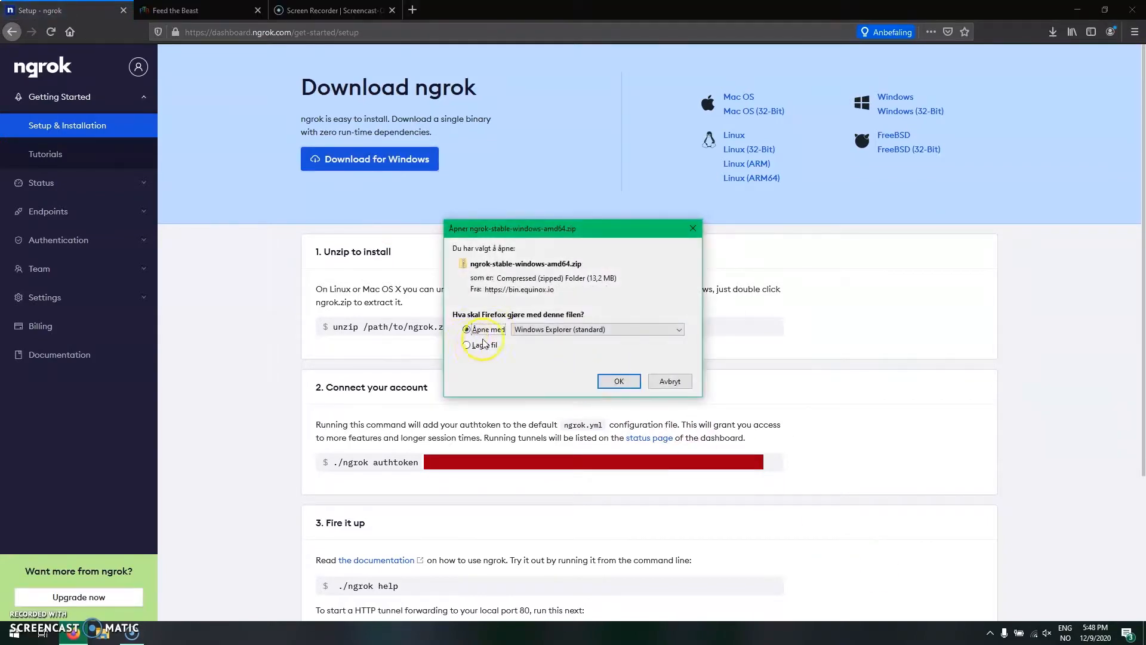
left_click(538, 332)
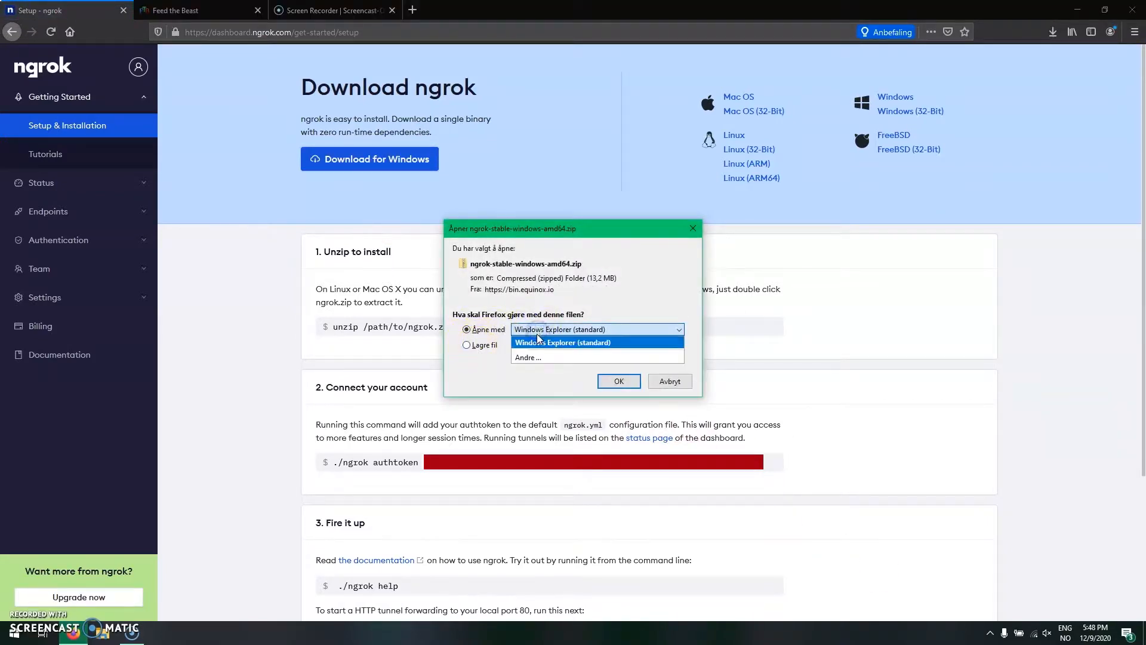
left_click(543, 343)
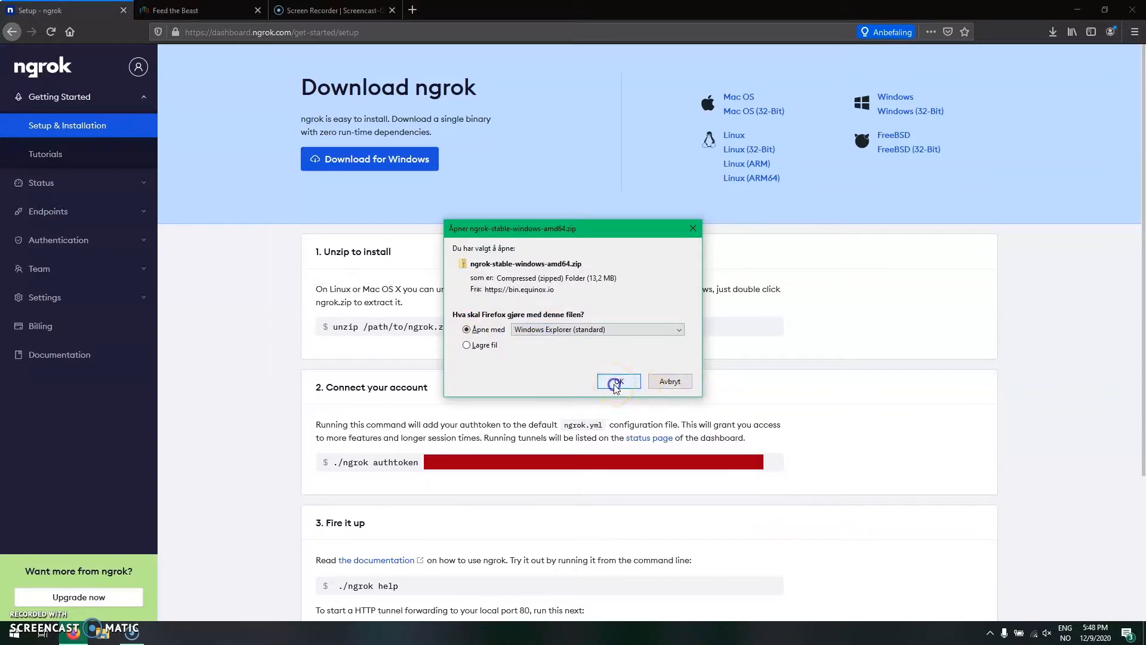
left_click(617, 381)
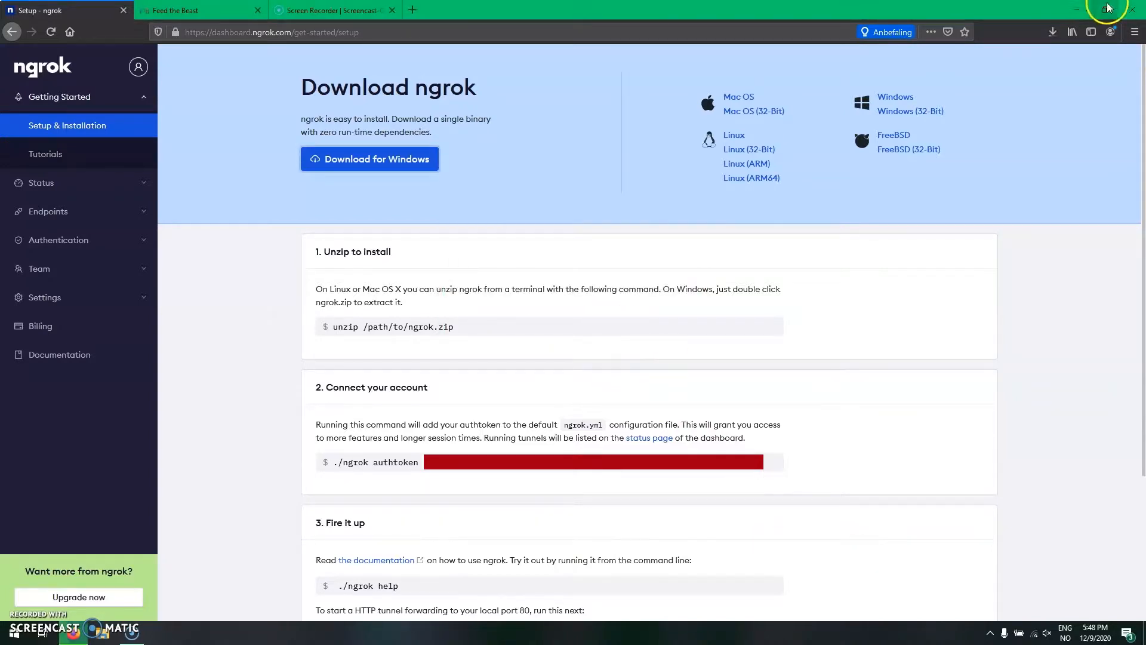
- Copy the ngrok application from the zip archive to the desktop and place its icon at the desktop's far side
left_click(1077, 9)
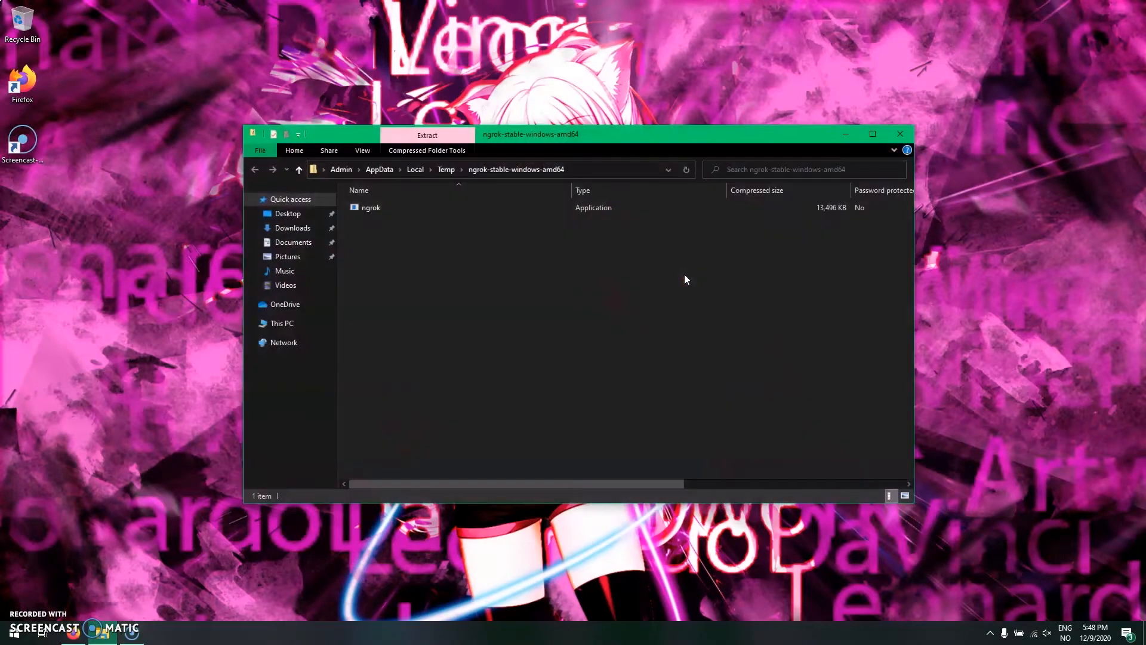
left_click_drag(547, 211, 956, 246)
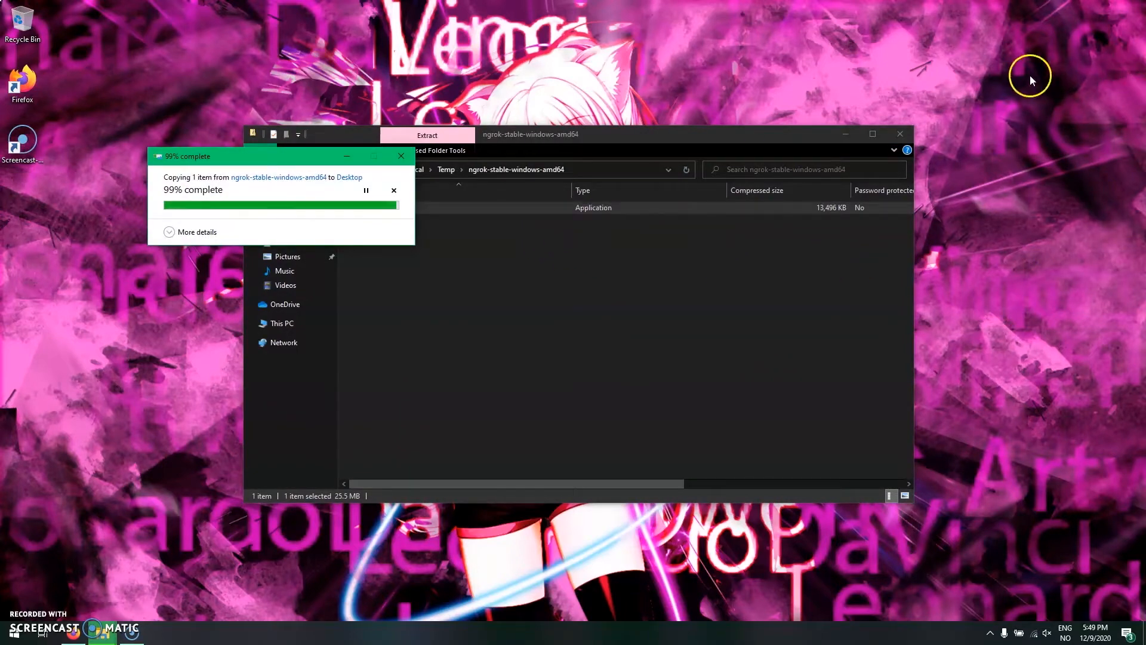
left_click(896, 135)
left_click_drag(22, 203, 1111, 143)
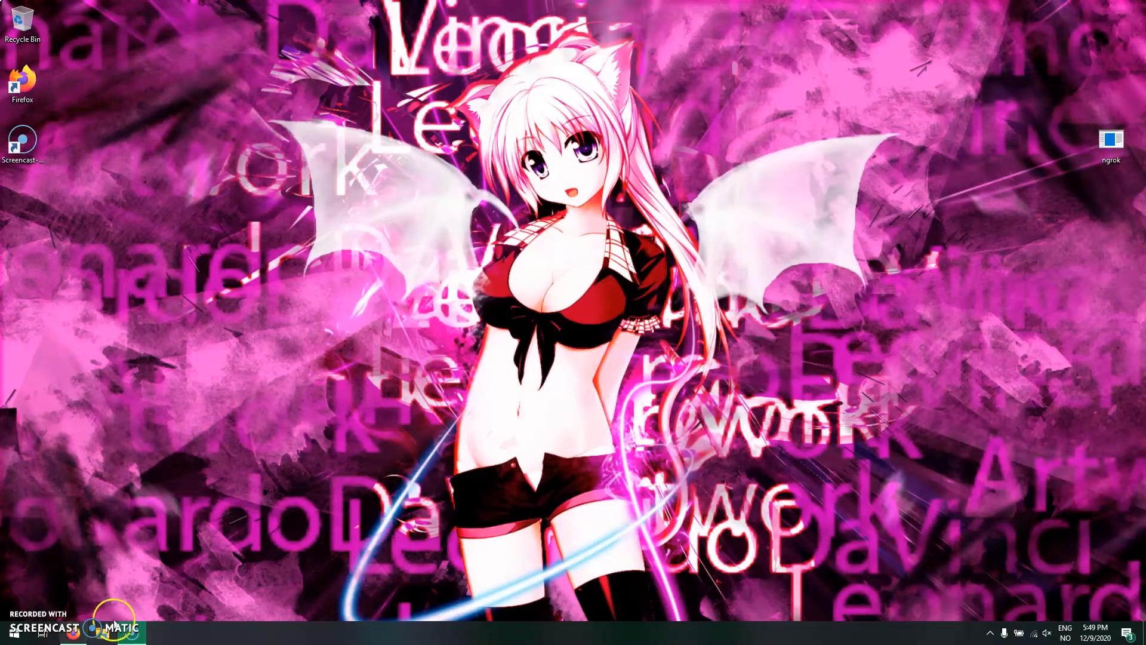
- Move FTB_Launcher from the Downloads folder to the desktop and close File Explorer
left_click(116, 636)
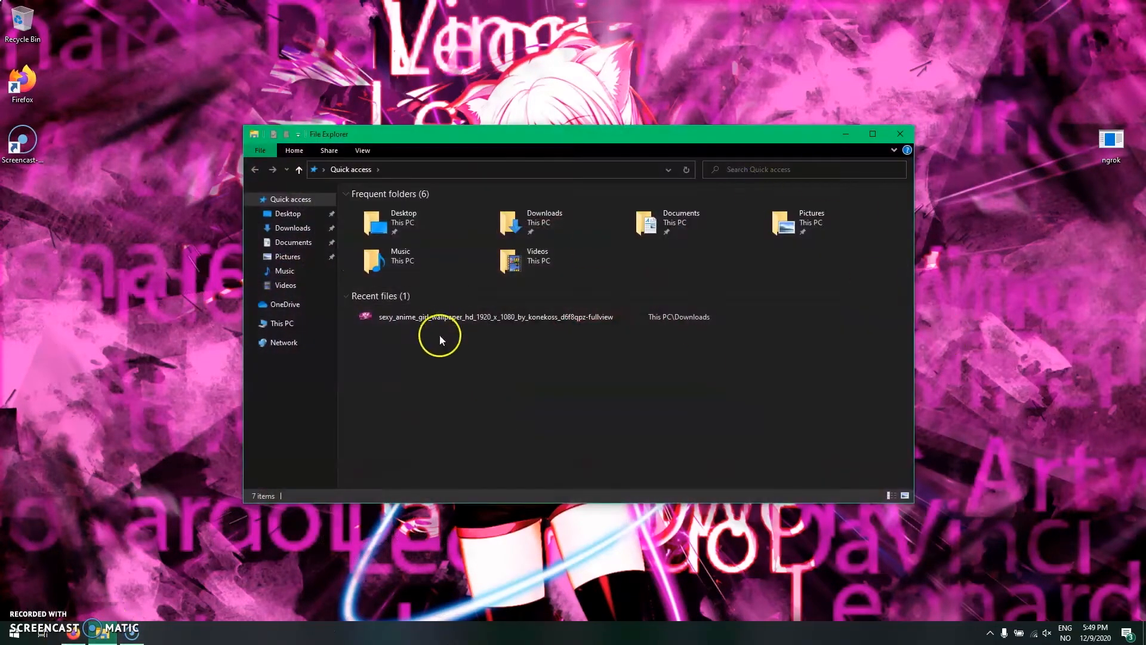
left_click(291, 228)
left_click_drag(433, 225, 19, 209)
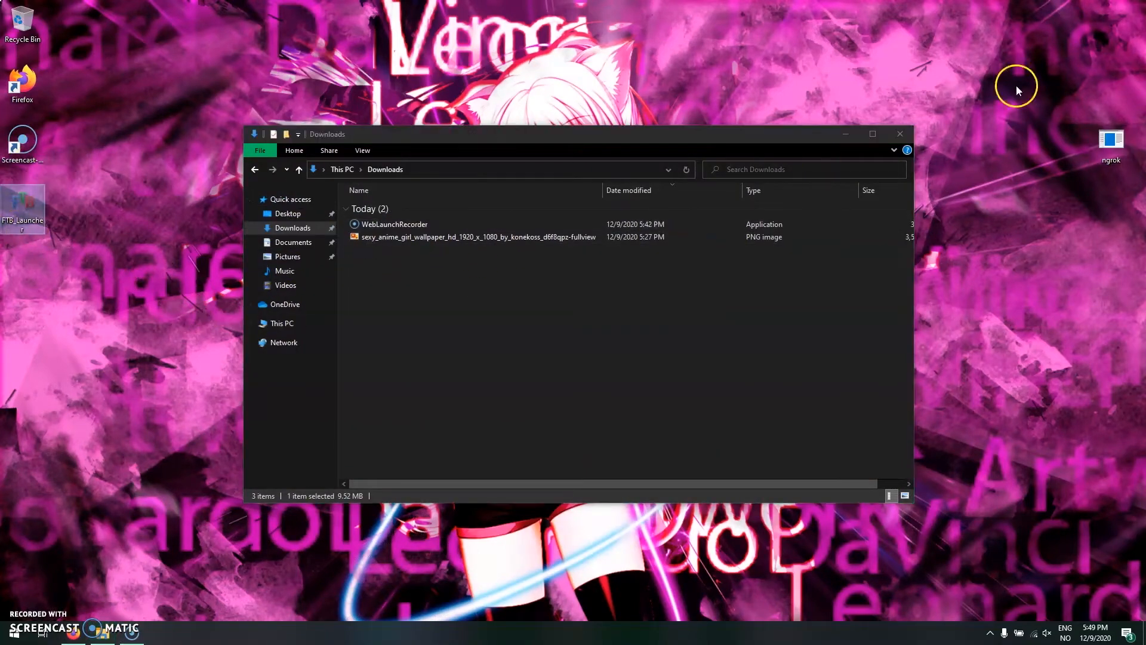
left_click(902, 134)
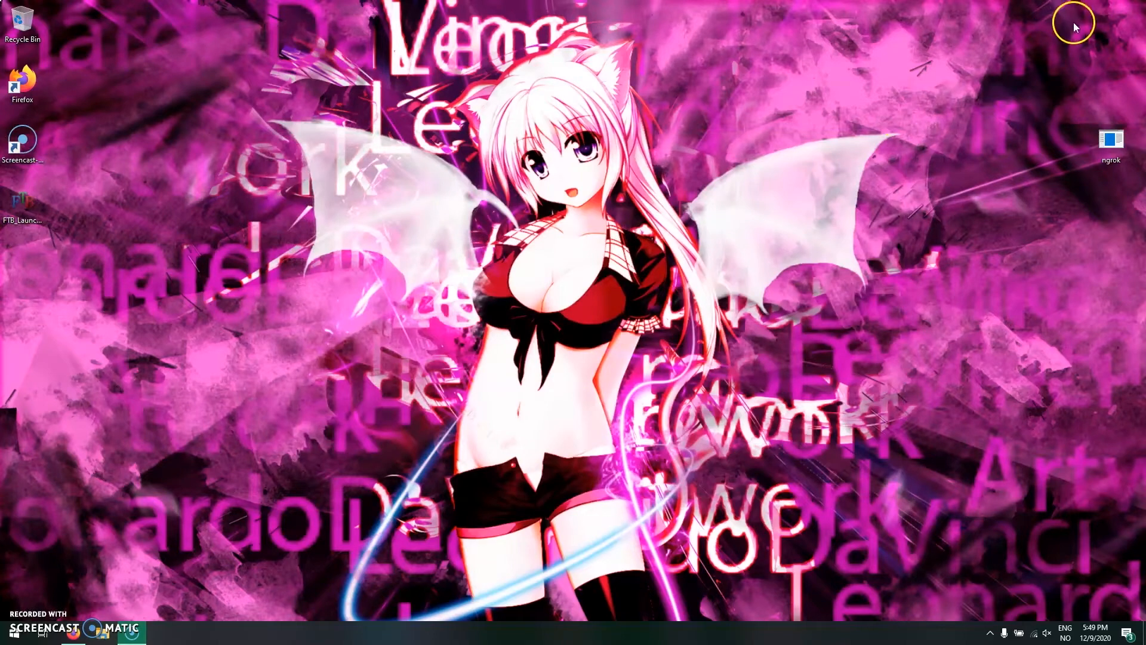
- Place the ngrok icon near the desktop corner and create a new desktop folder named Server above it
left_click_drag(1111, 142, 1103, 22)
right_click(1103, 21)
mouse_move(1054, 150)
left_click(933, 154)
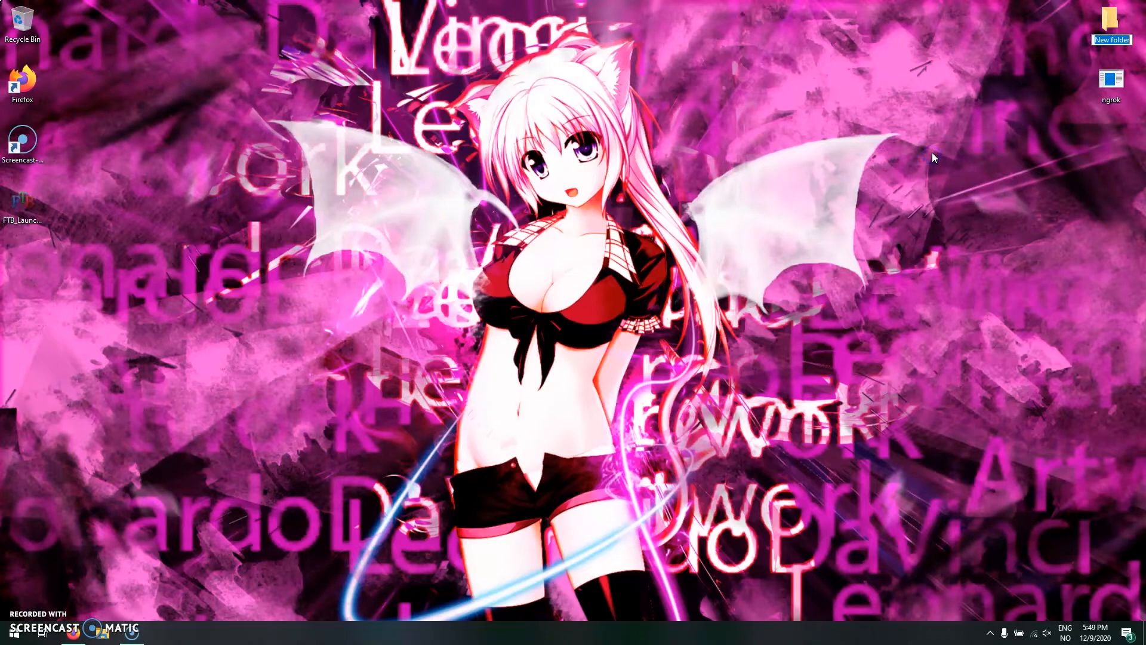
type("Server")
key("Return")
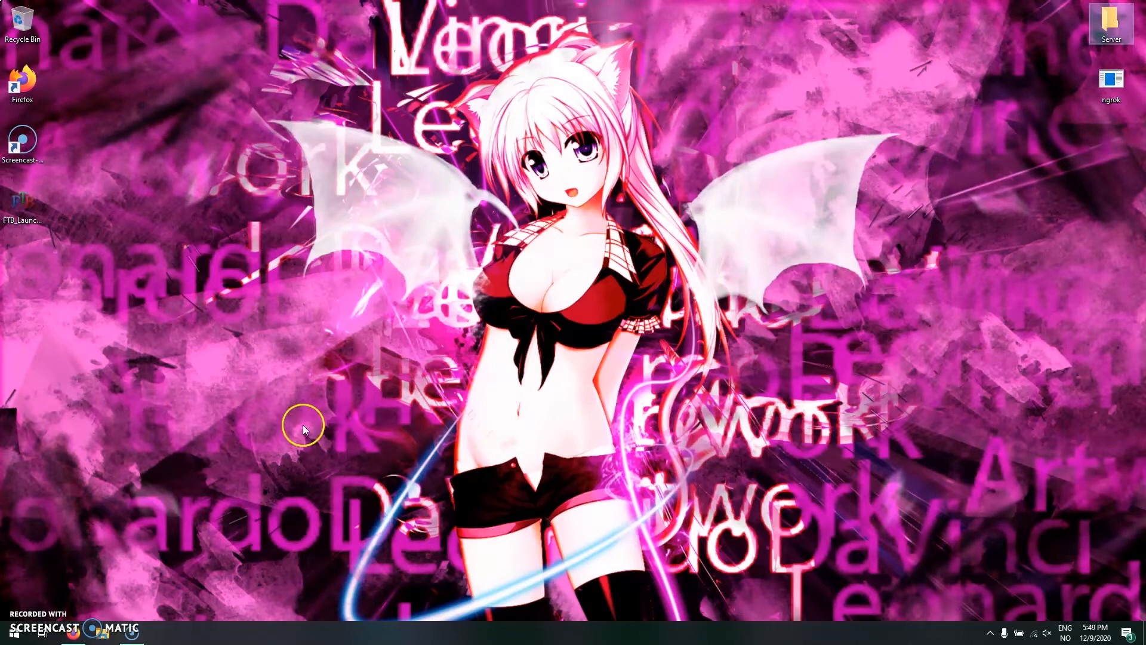
- Try to run FTB_Launcher from the desktop and accept its Java Runtime Environment notice
double_click(22, 203)
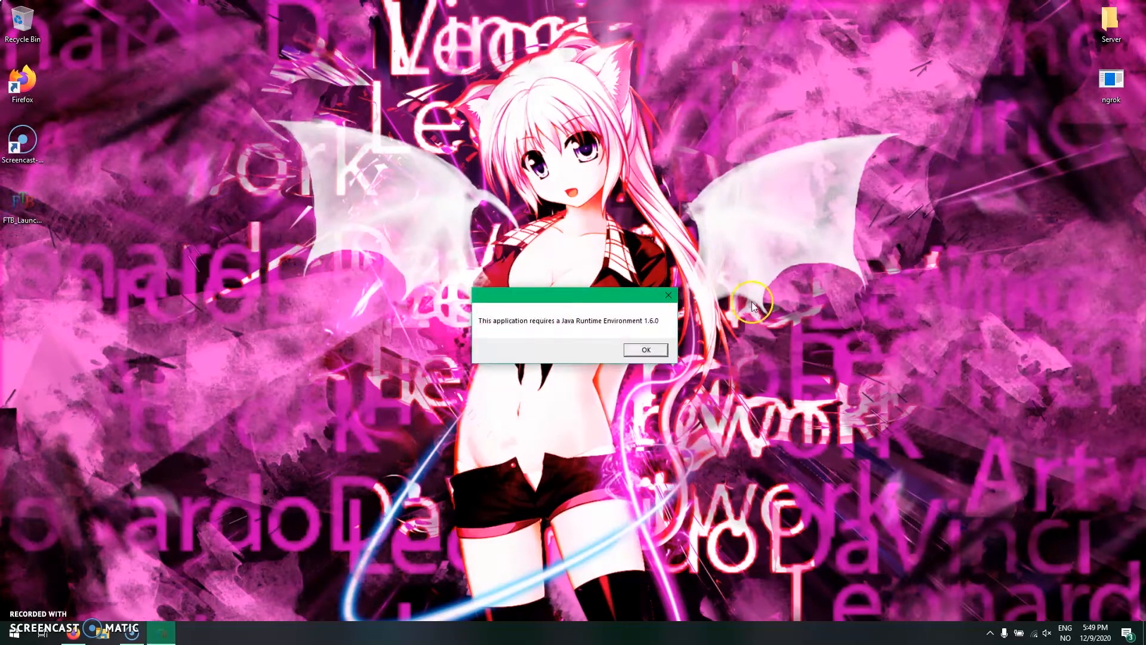
left_click(647, 349)
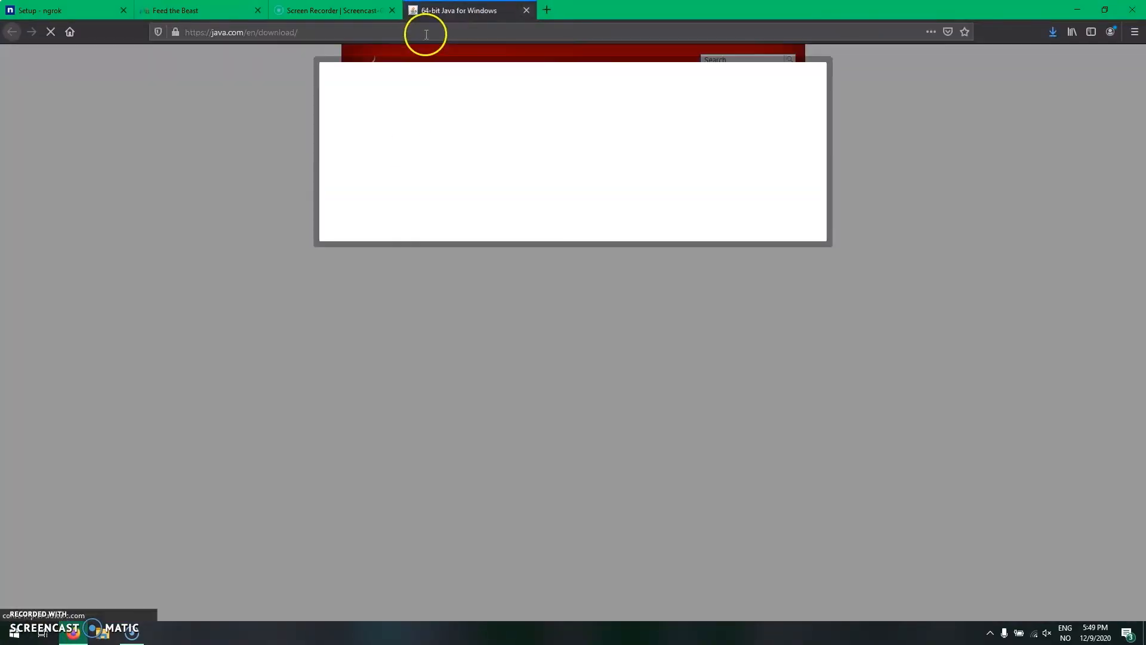
- Search the web for "Java 64-bit" in the opened Java download page's place
left_click(425, 33)
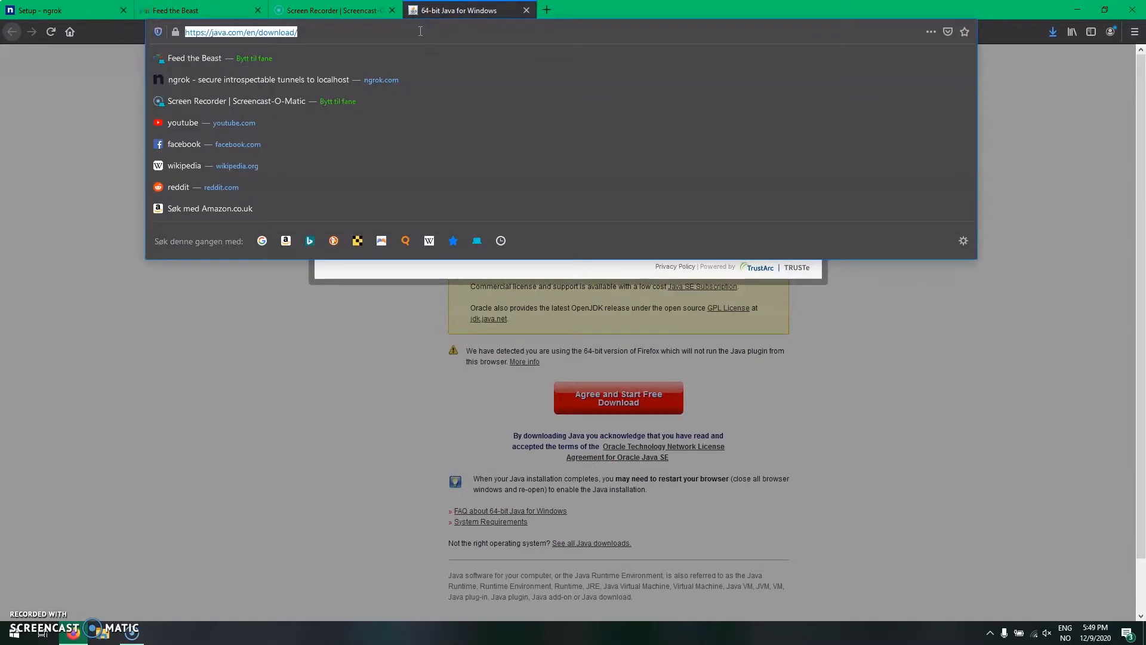
type("Java ")
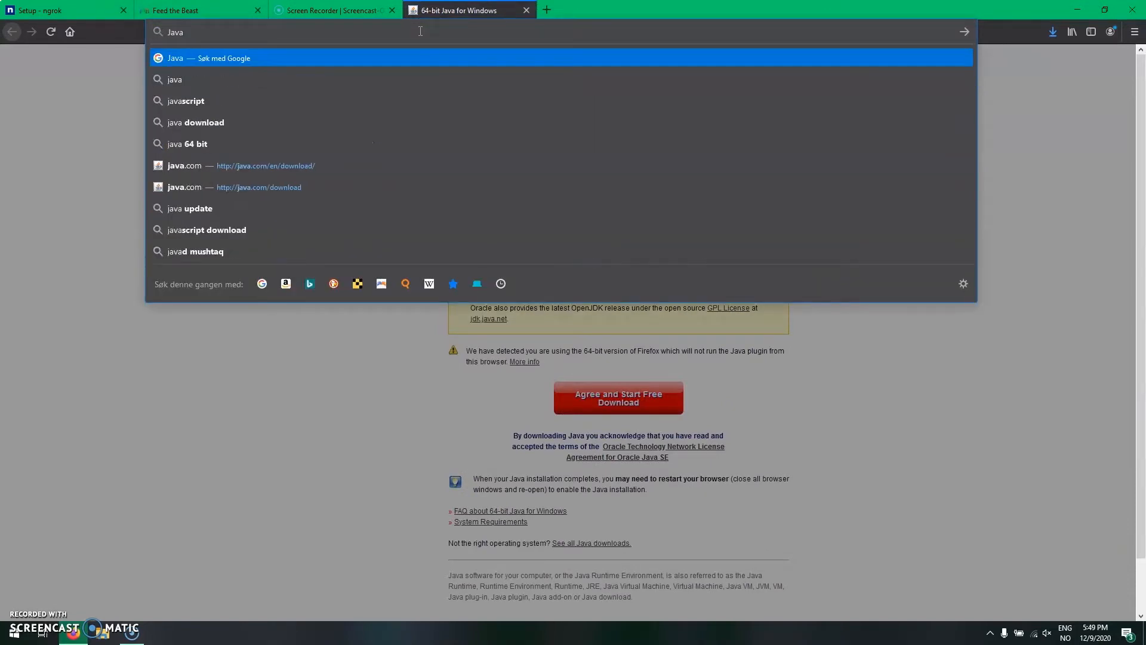
type("64-bu")
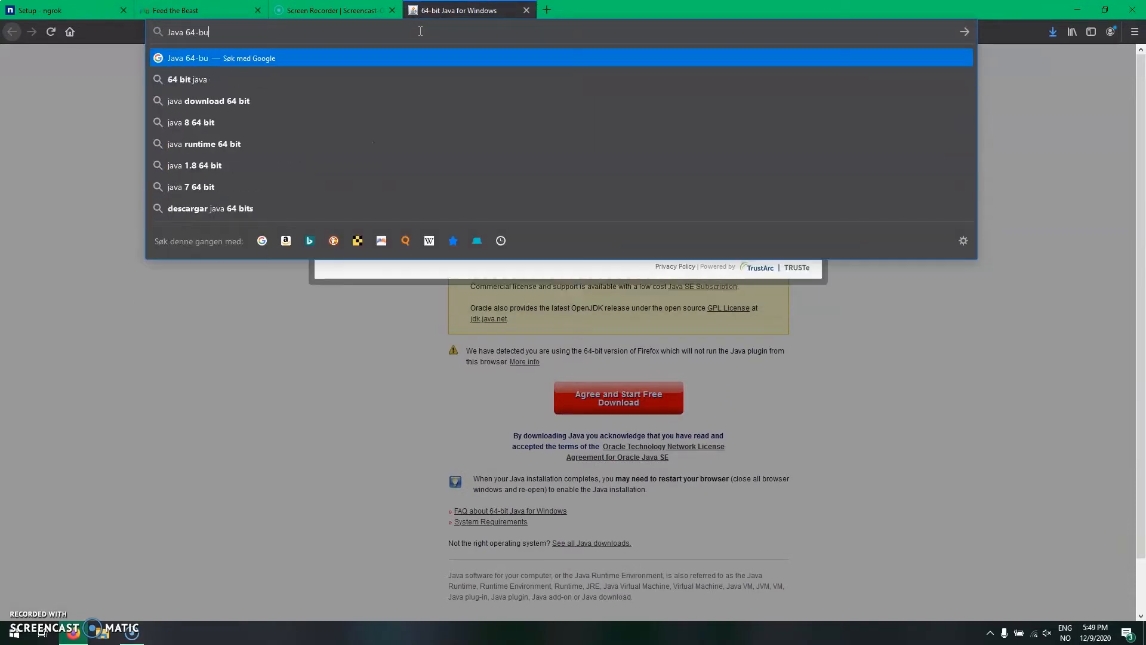
key("BackSpace")
type("it")
key("Return")
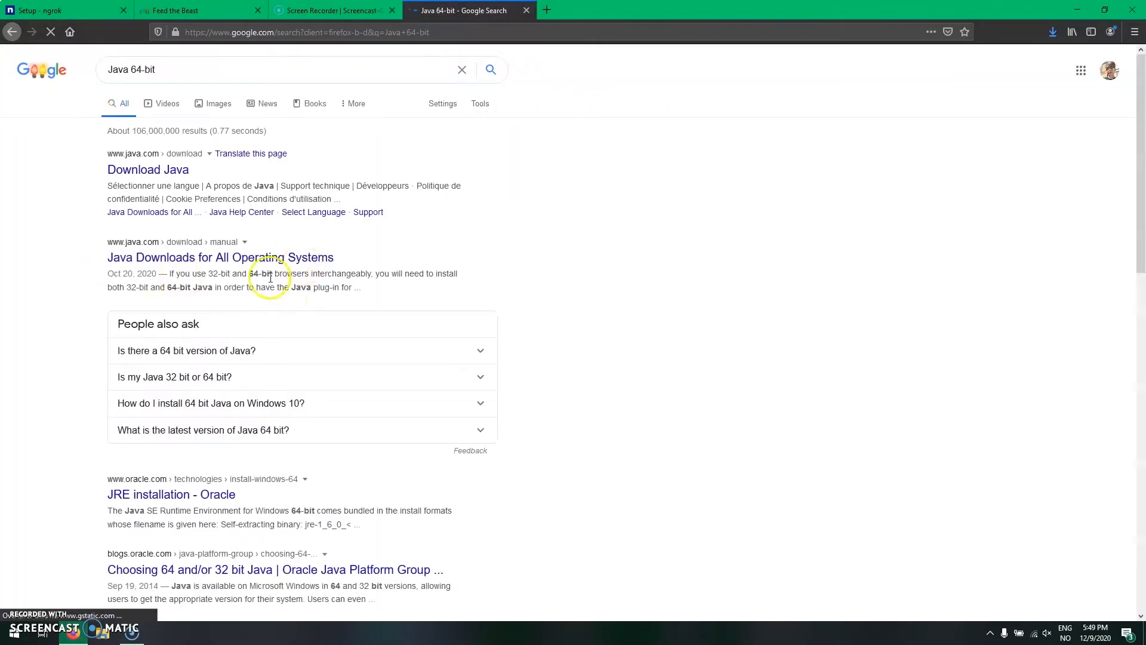
- Open the filehorse.com download page for Java Runtime Environment (64-bit) from the search results
scroll(387, 507, "down", 2)
scroll(387, 506, "down", 3)
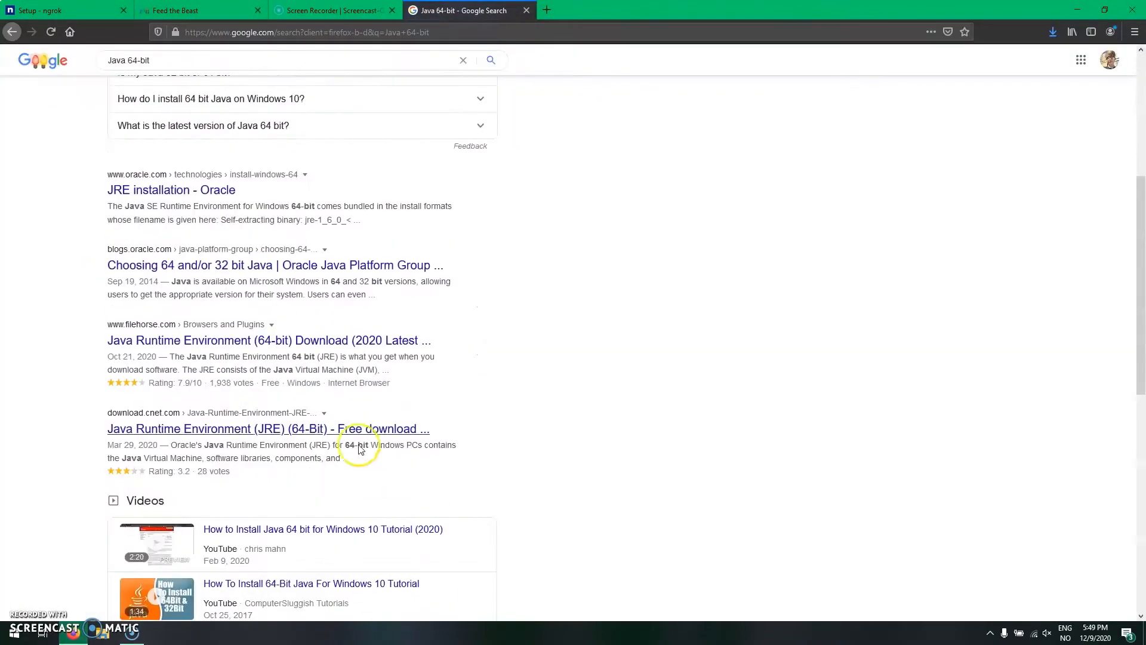
left_click(274, 340)
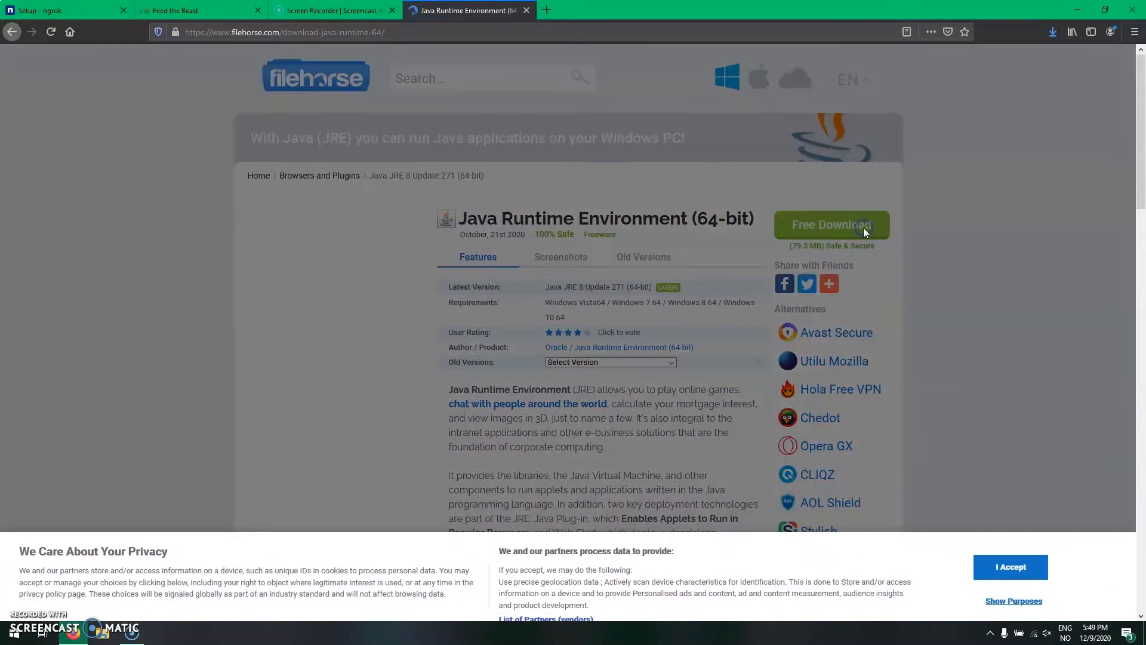
left_click(1010, 567)
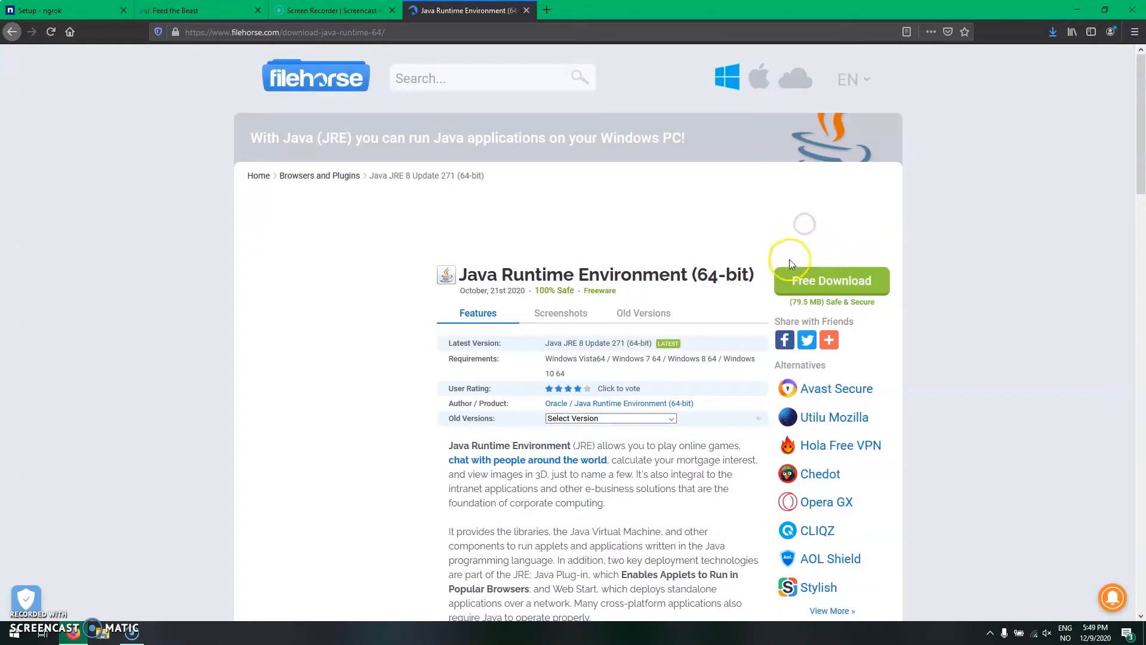
- Download the Java JRE 8 Update 271 (64-bit) installer from filehorse.com and check its download progress
left_click(851, 259)
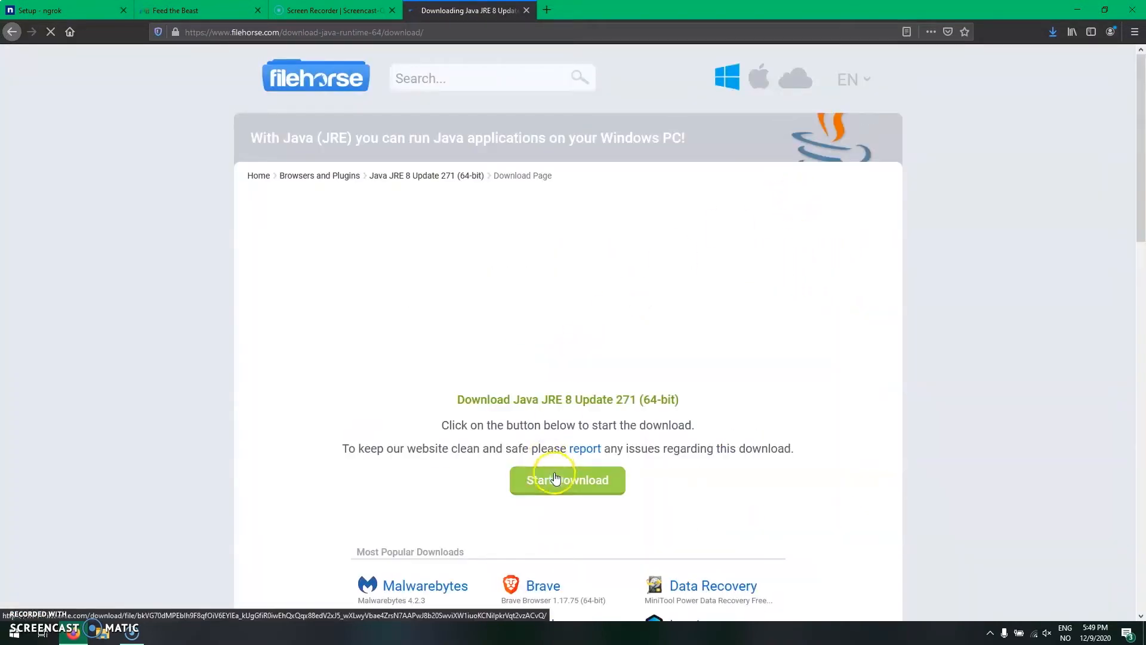
left_click(573, 488)
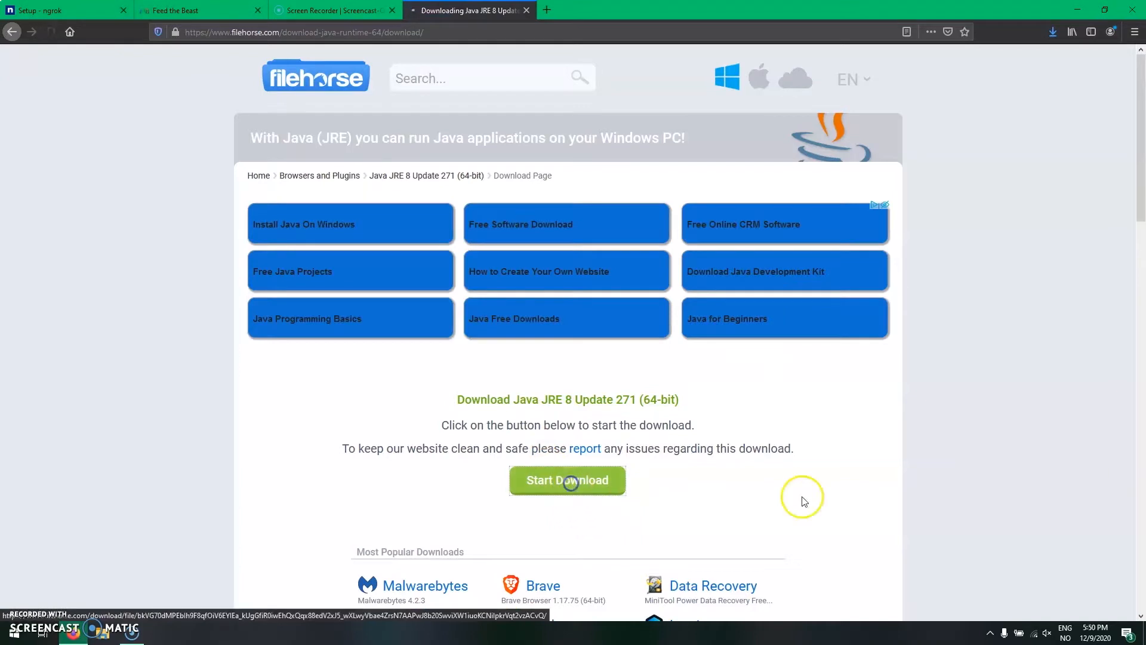
left_click(624, 350)
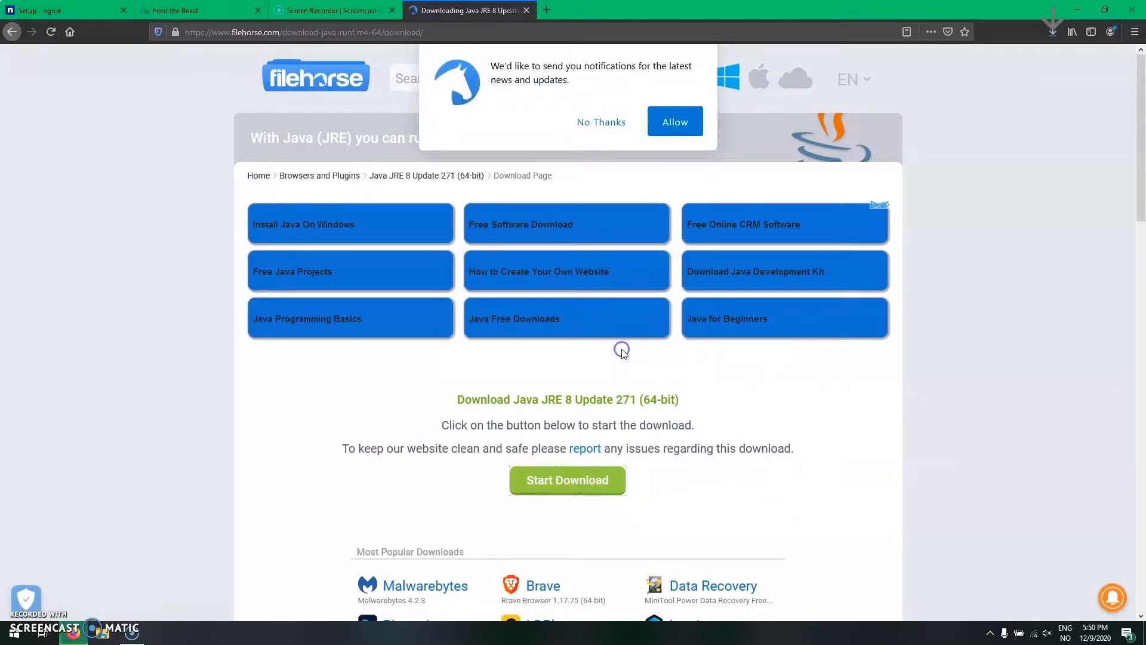
left_click(1051, 32)
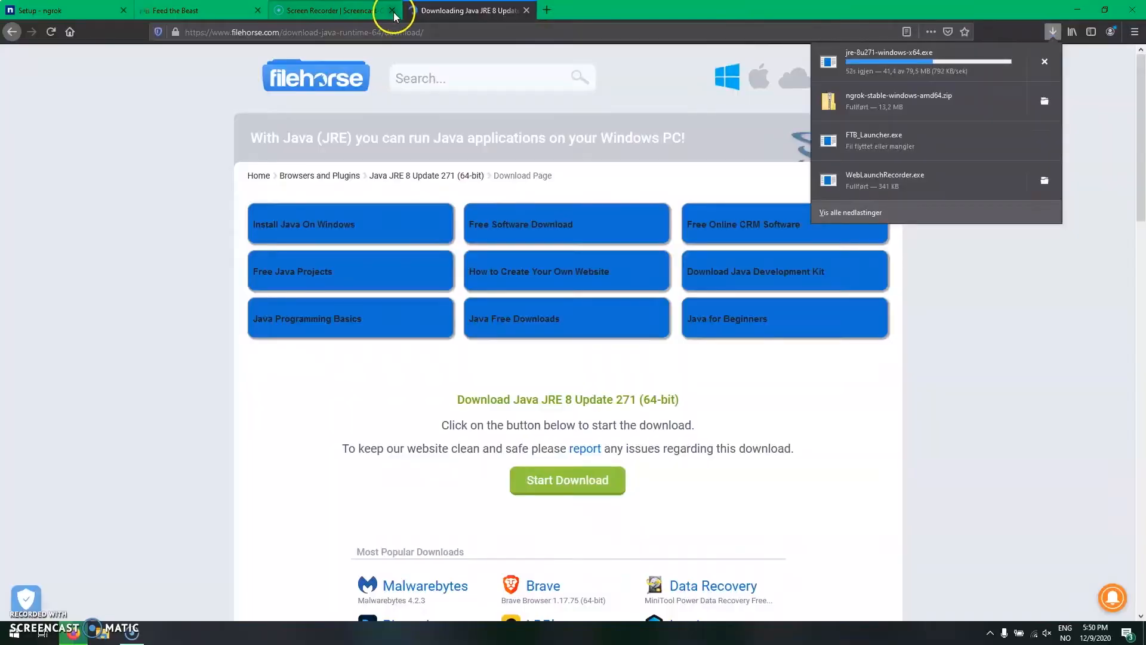
- Close the Screen Recorder page and open pulseway.com in a new browser tab
left_click(392, 10)
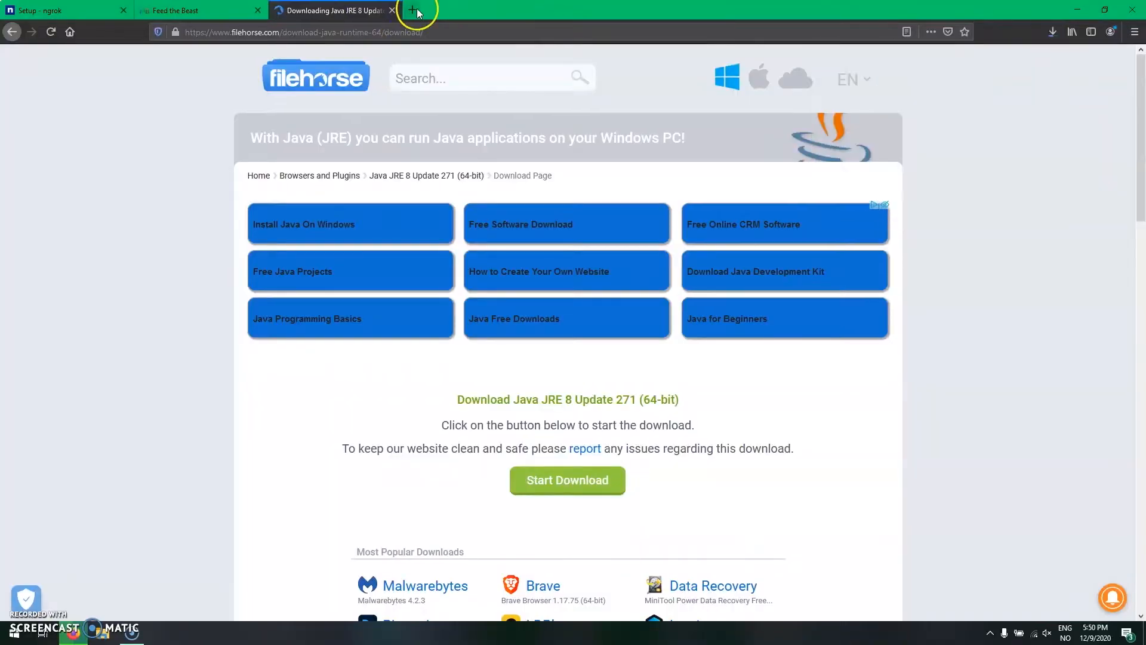
left_click(413, 10)
type("pu")
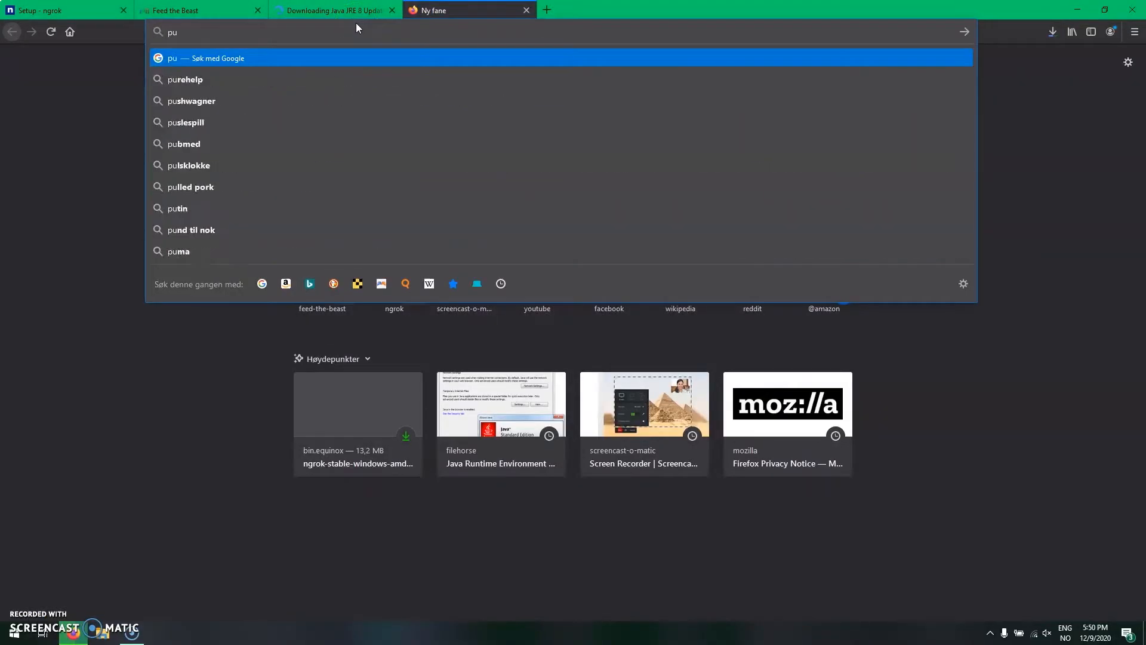
type("lseway.com")
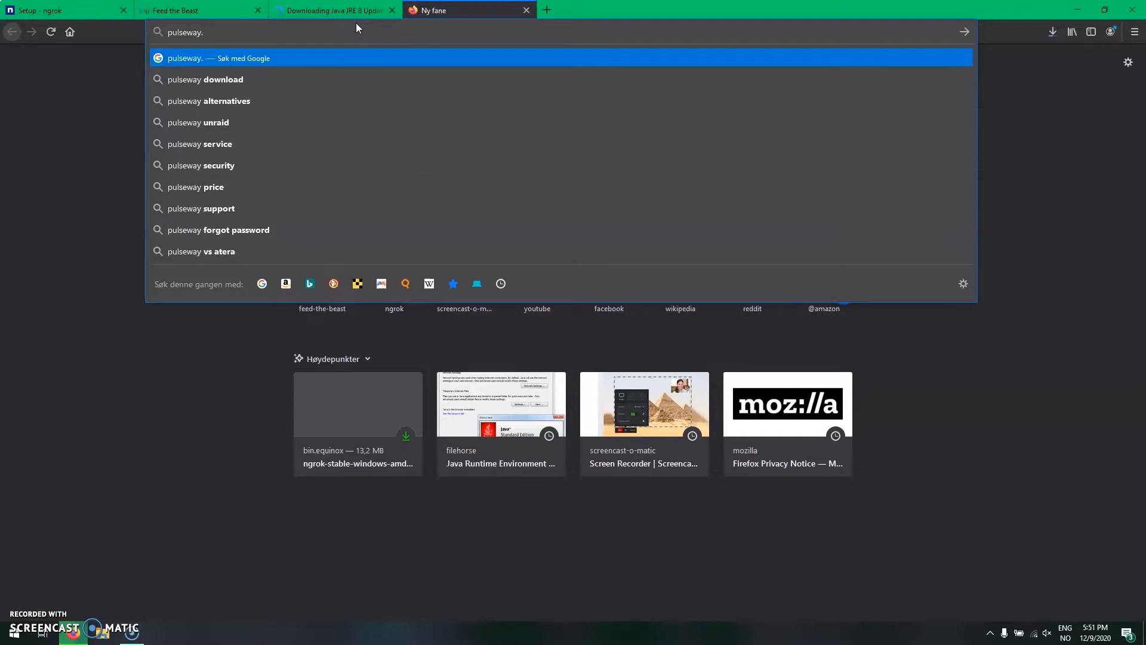
key("Return")
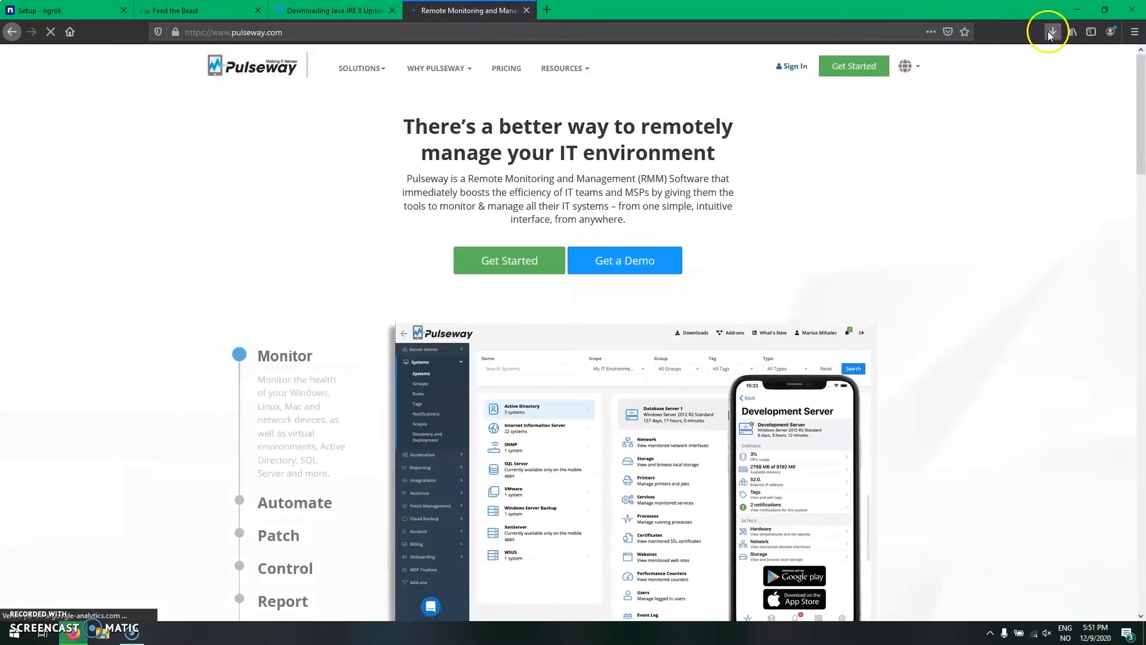
- Run the downloaded jre-8u271-windows-x64.exe and start installing Java in the default destination folder
left_click(1051, 31)
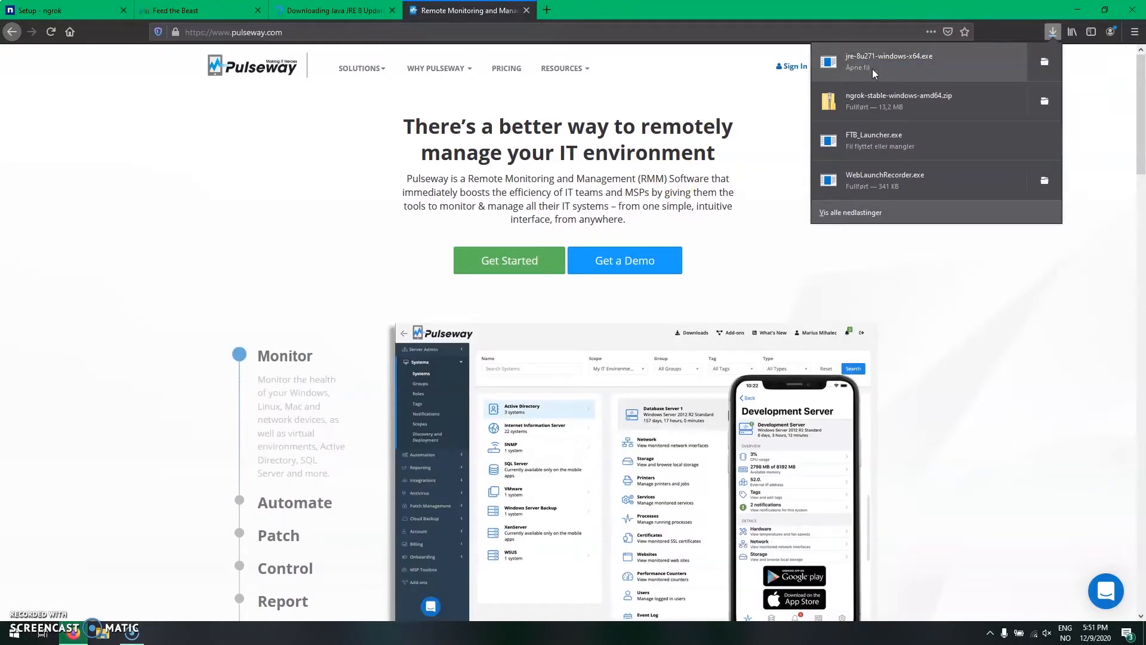
left_click(873, 69)
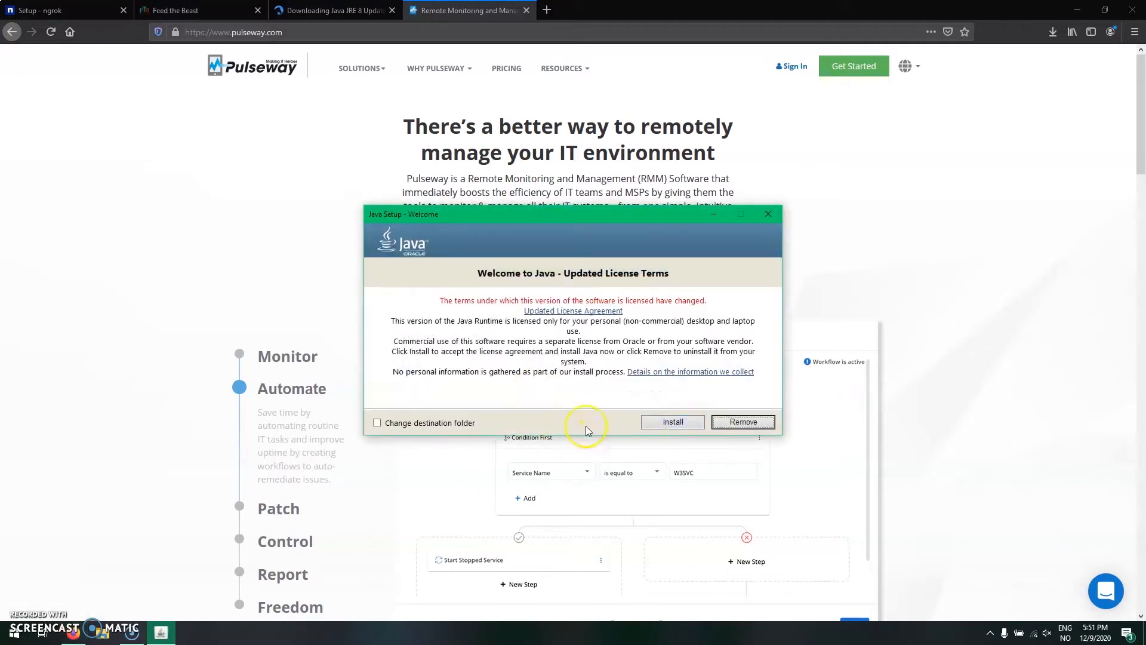
left_click(673, 422)
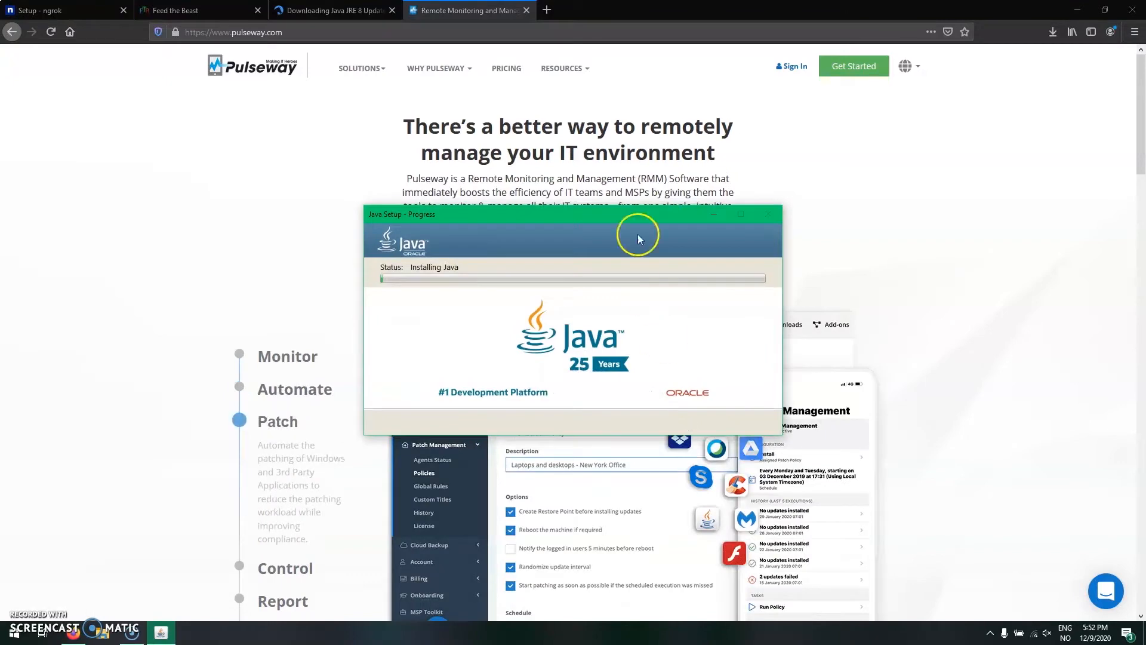
- Return to the Pulseway website during the Java installation and open its sign-in
left_click(1011, 202)
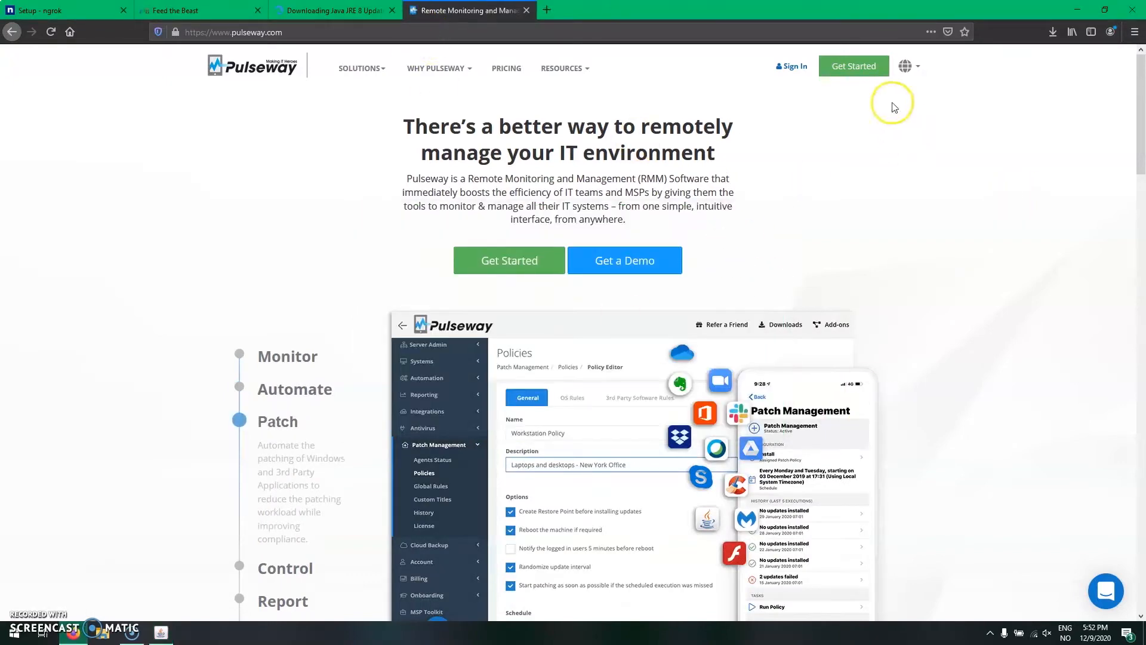
scroll(725, 173, "down", 2)
scroll(724, 173, "up", 2)
left_click(792, 65)
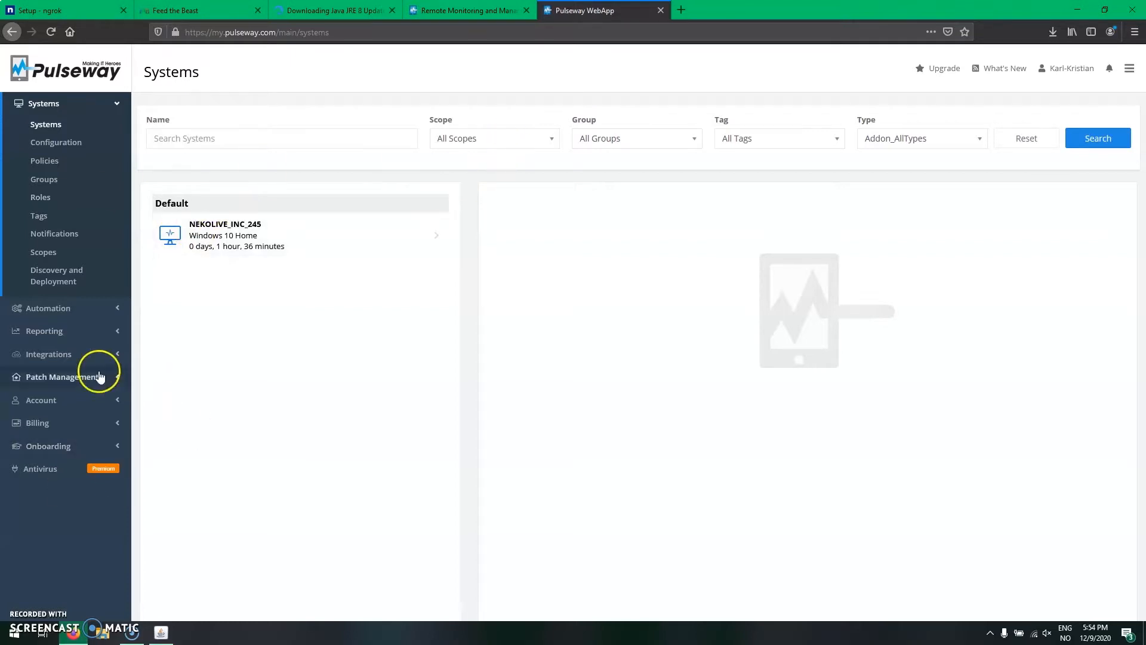
- Download the Windows (64 bit) agent from Pulseway's Onboarding downloads and check its download progress
left_click(76, 451)
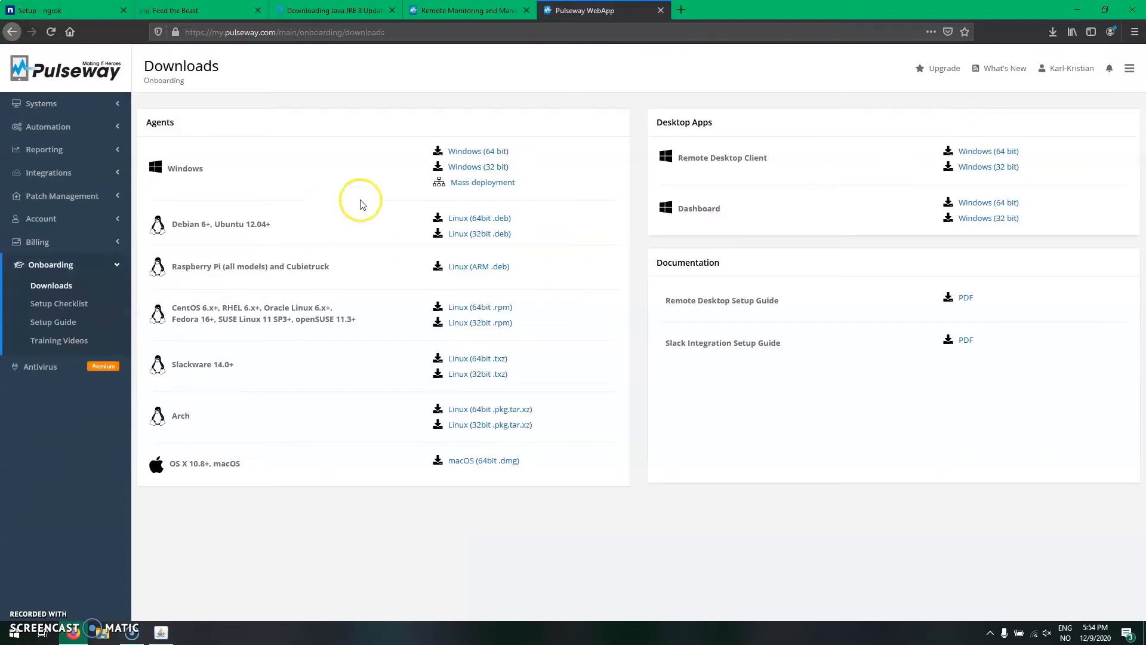
left_click(486, 151)
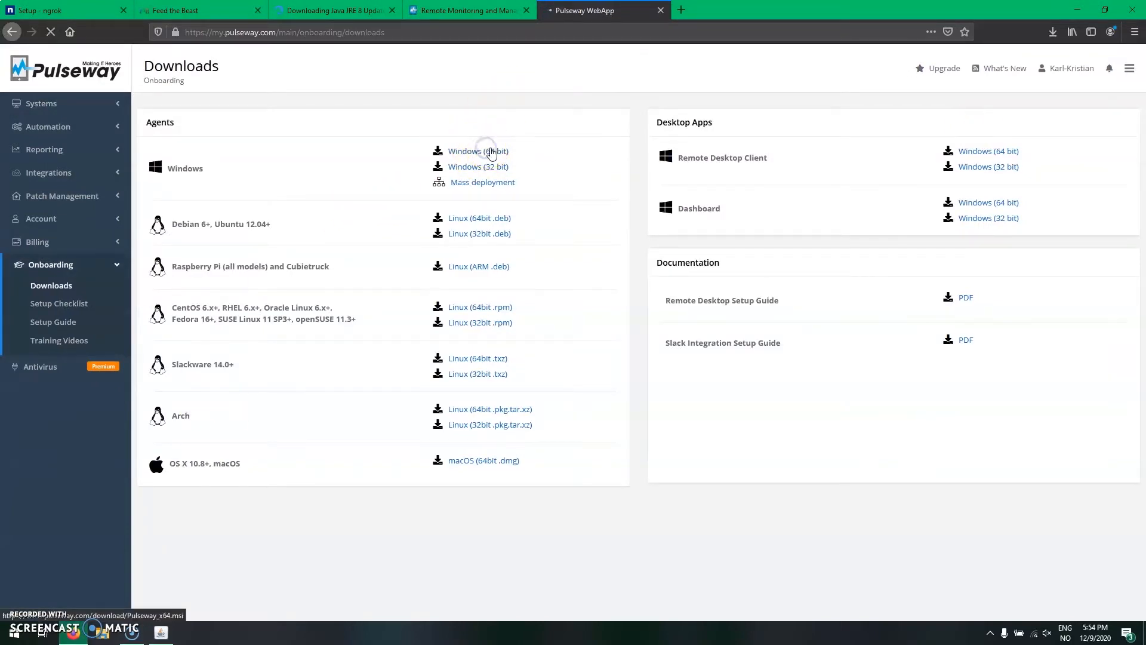
left_click(631, 352)
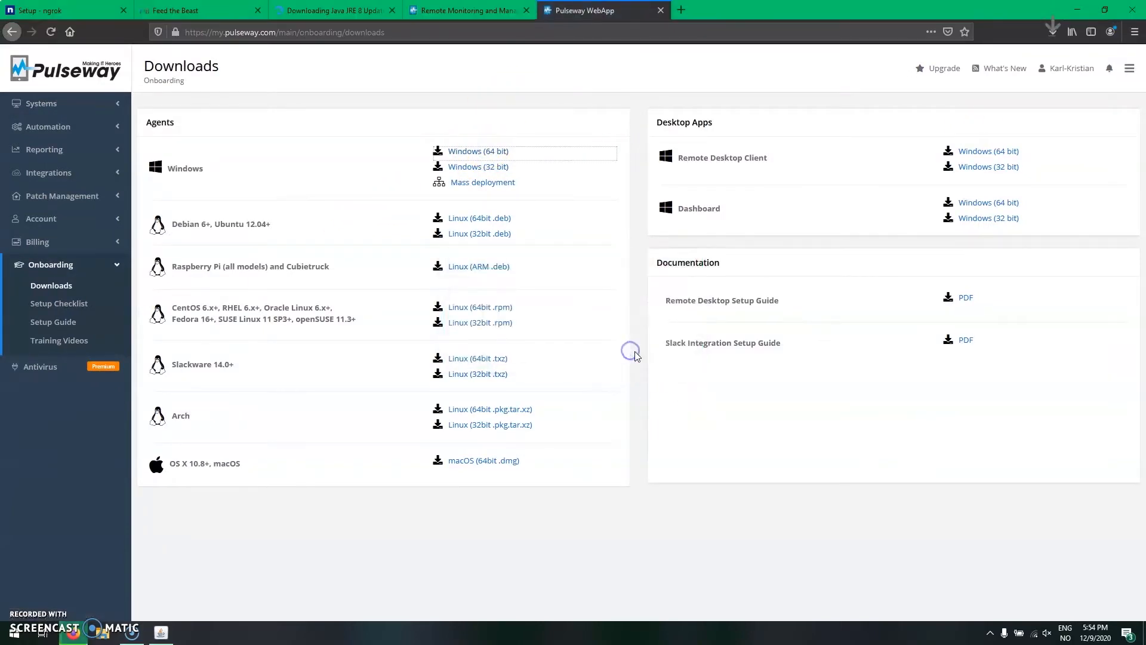
left_click(754, 423)
left_click(1054, 34)
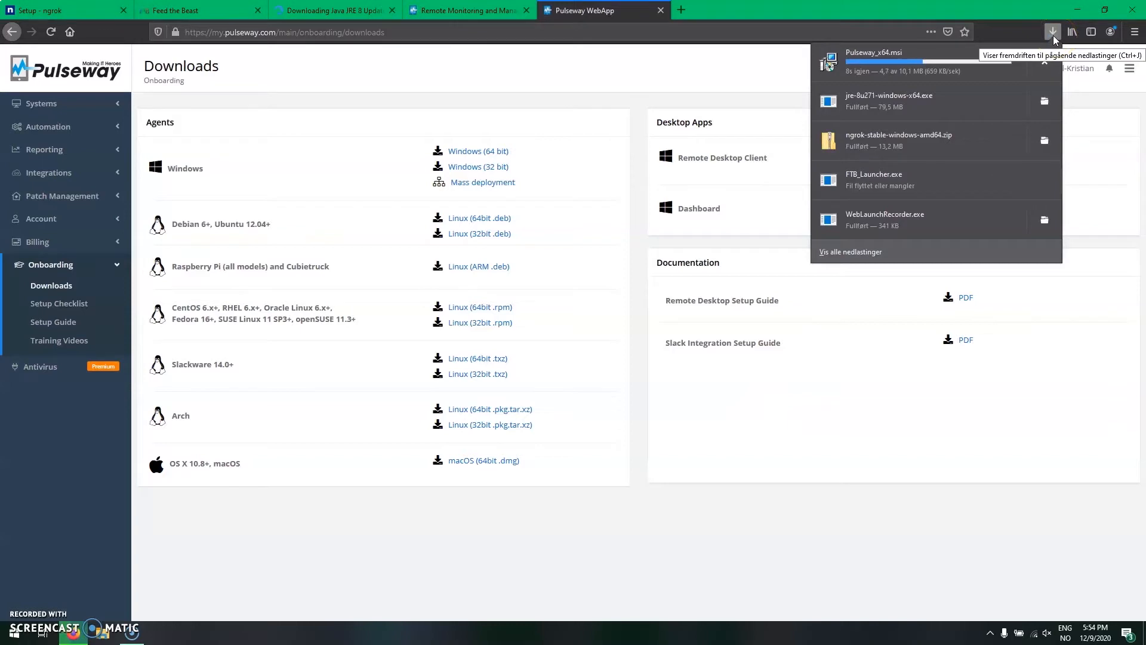
- Close the Feed the Beast, Java download and Pulseway Downloads browser tabs
left_click(257, 12)
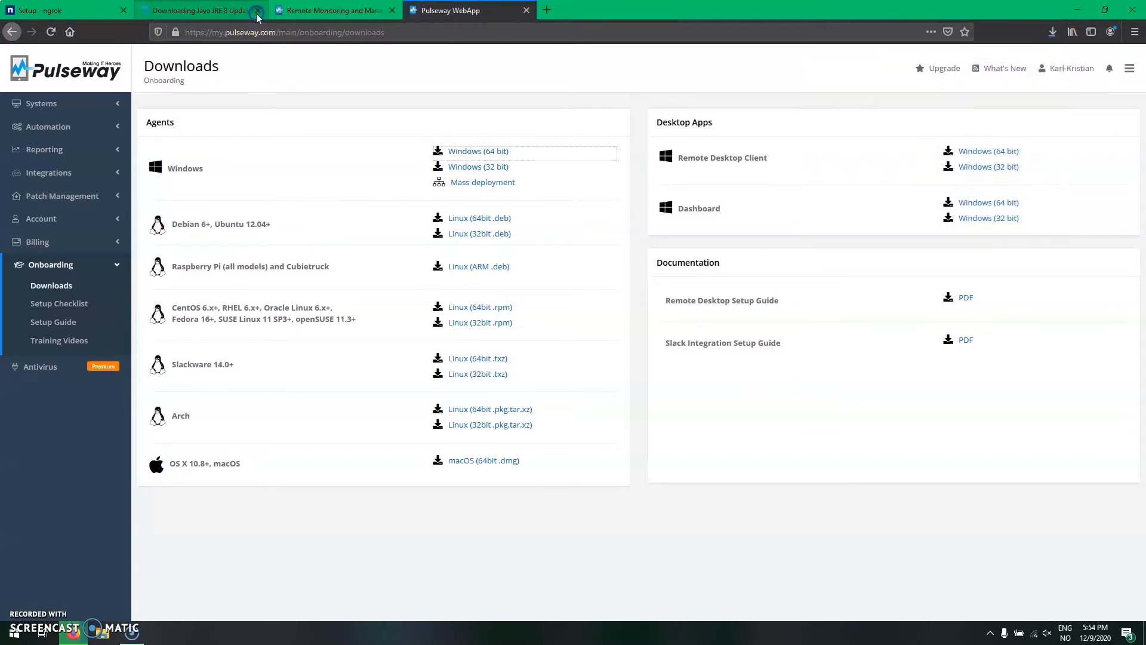
left_click(257, 11)
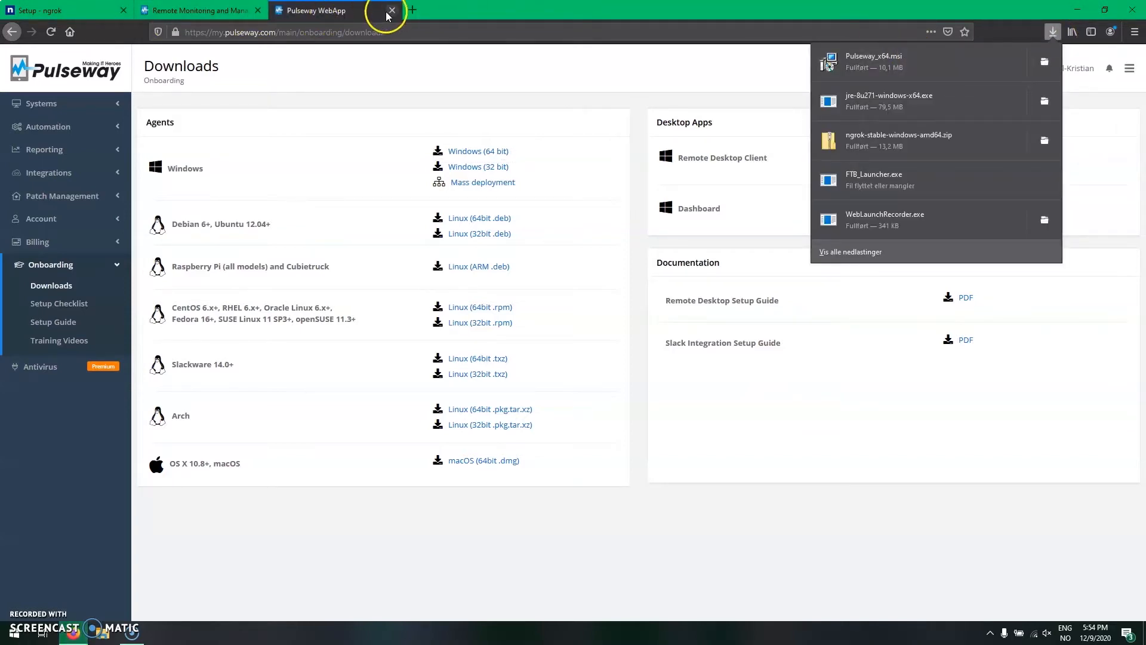
left_click(392, 11)
- Run the downloaded Pulseway_x64.msi, accept the program file warning and minimize the browser
left_click(1056, 31)
left_click(944, 64)
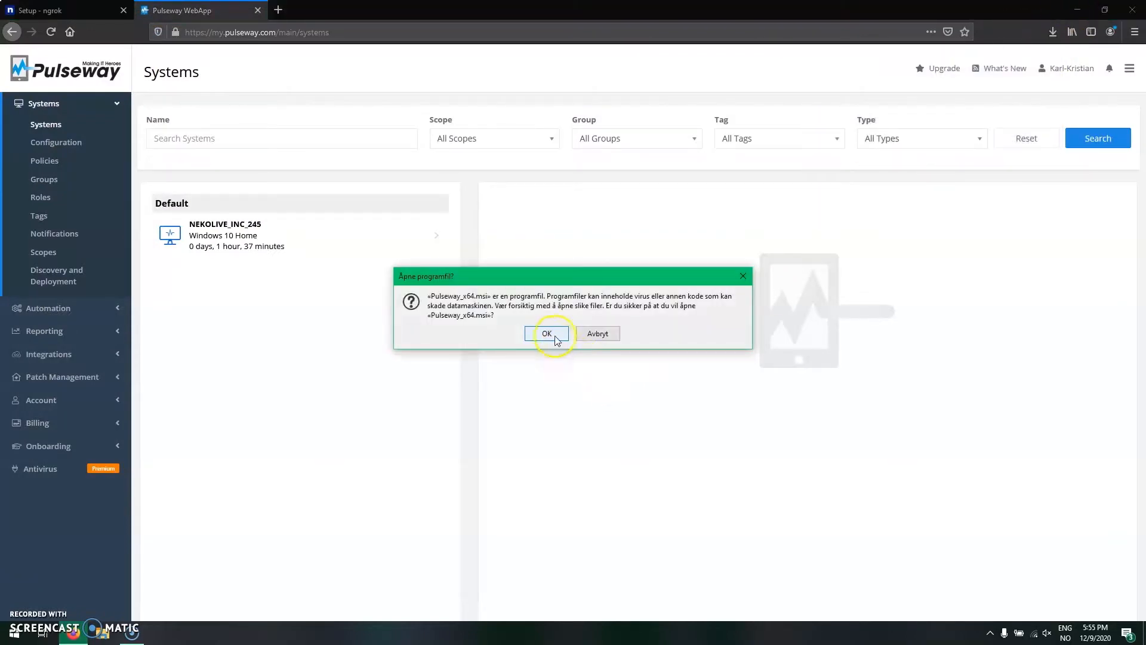
left_click(556, 332)
left_click(1082, 11)
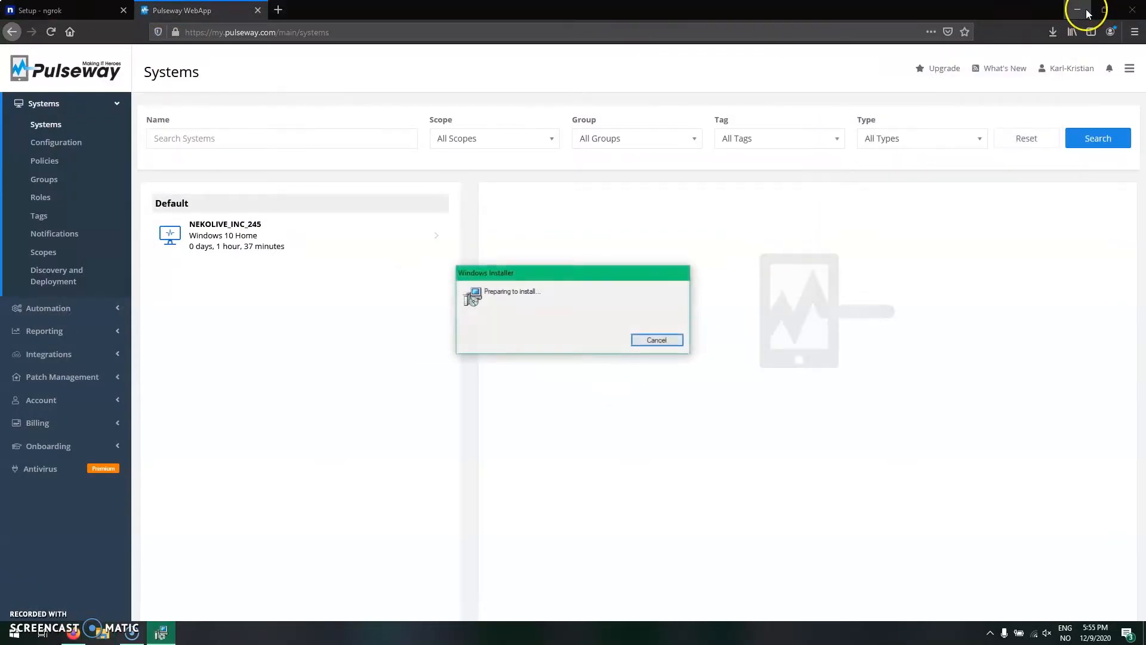
- Install Pulseway, agreeing to the license and keeping the folder C:\Program Files\Pulseway\ and the Just me option
left_click(635, 415)
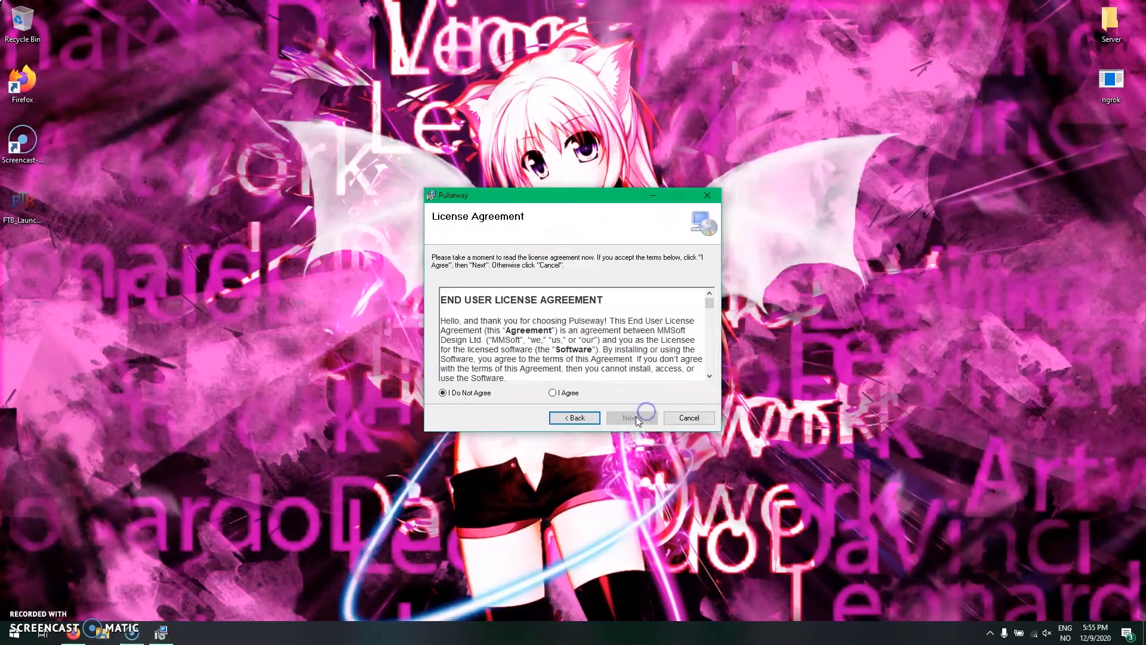
left_click(566, 392)
left_click(631, 418)
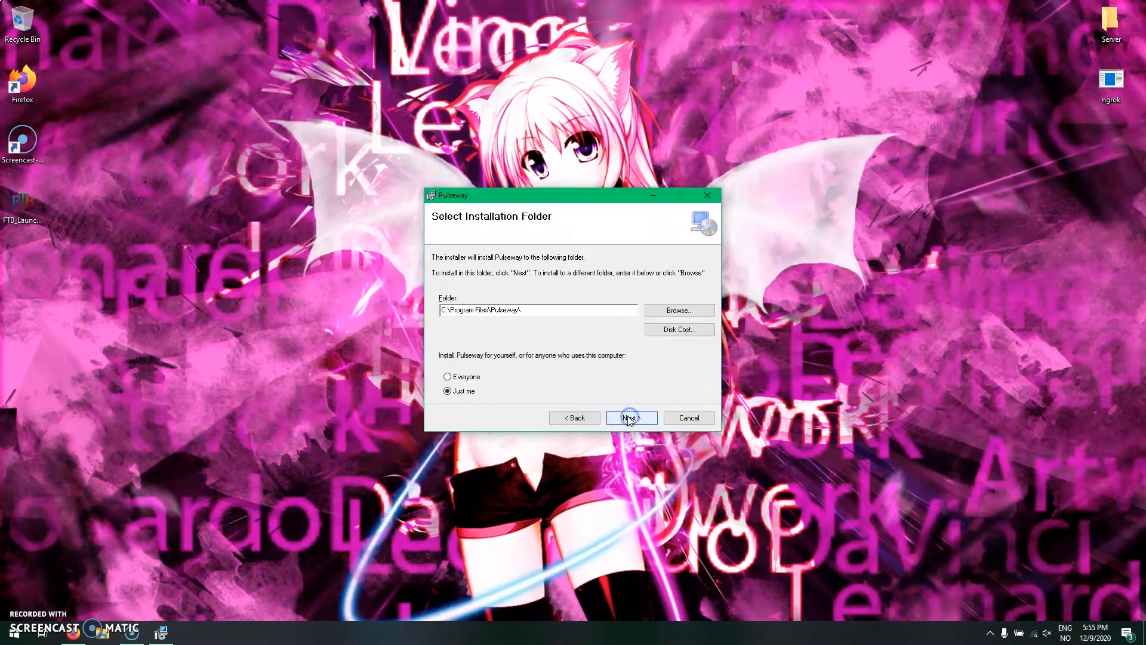
left_click(630, 418)
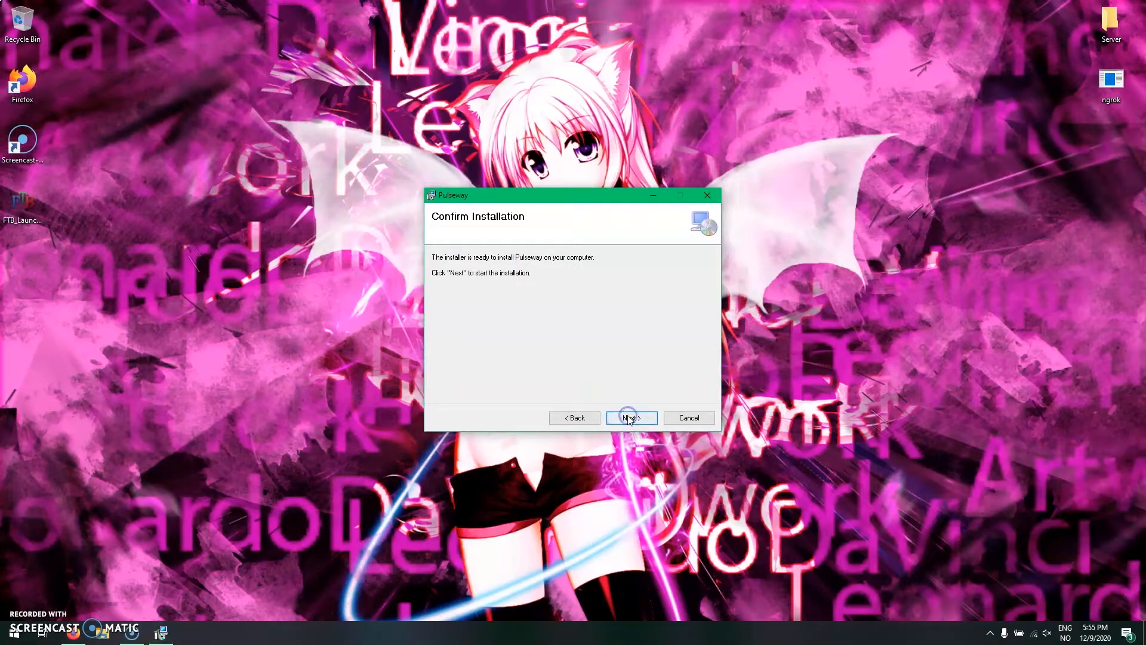
left_click(630, 418)
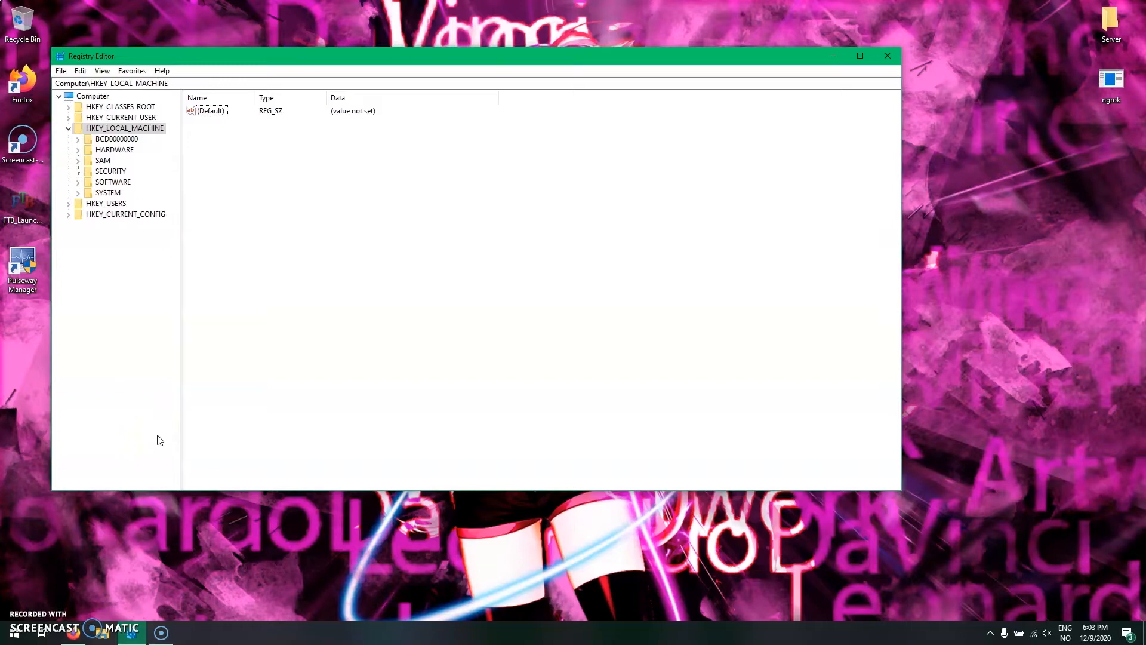
- Search Windows for "reg" to locate Registry Editor, and return to its already open window
left_click(165, 635)
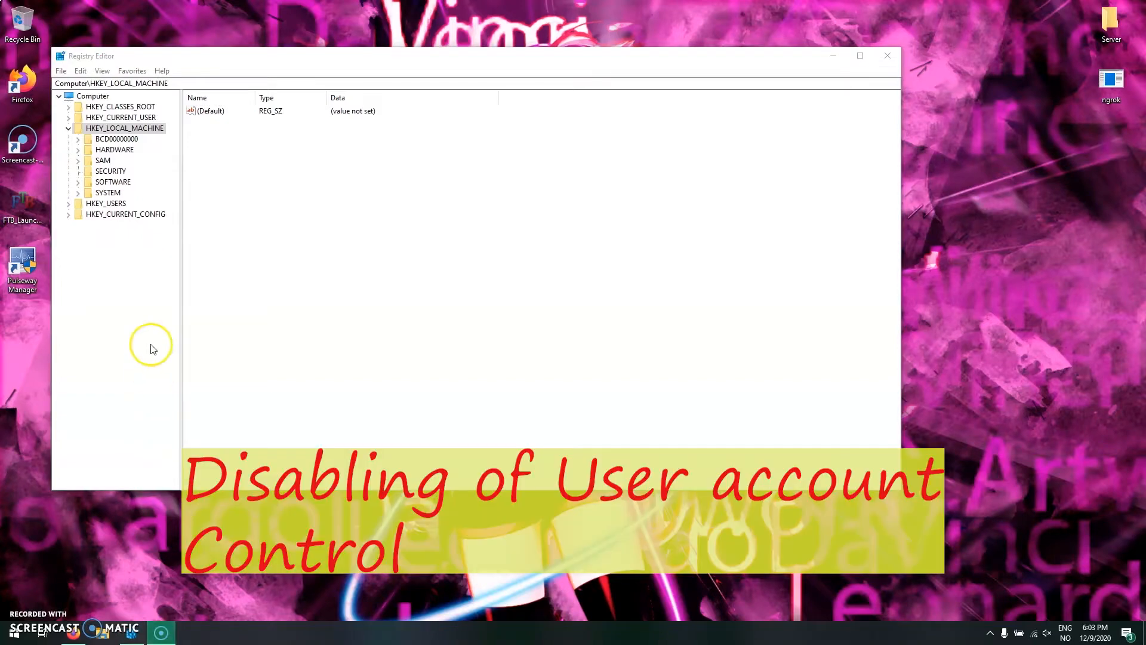
key("super")
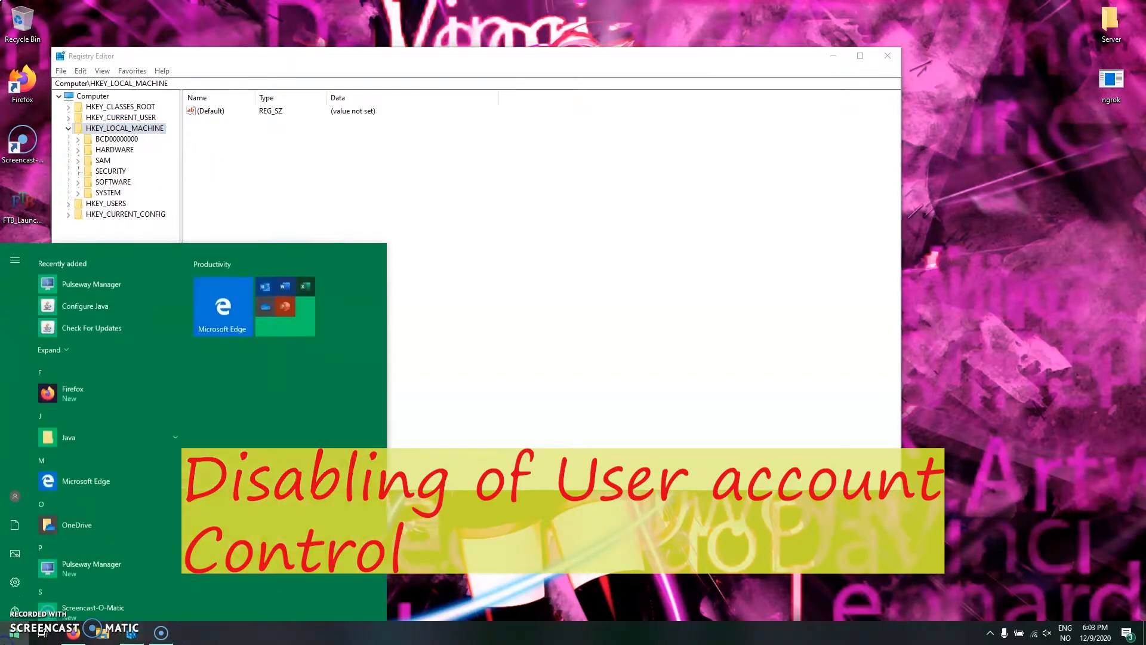
type("regs")
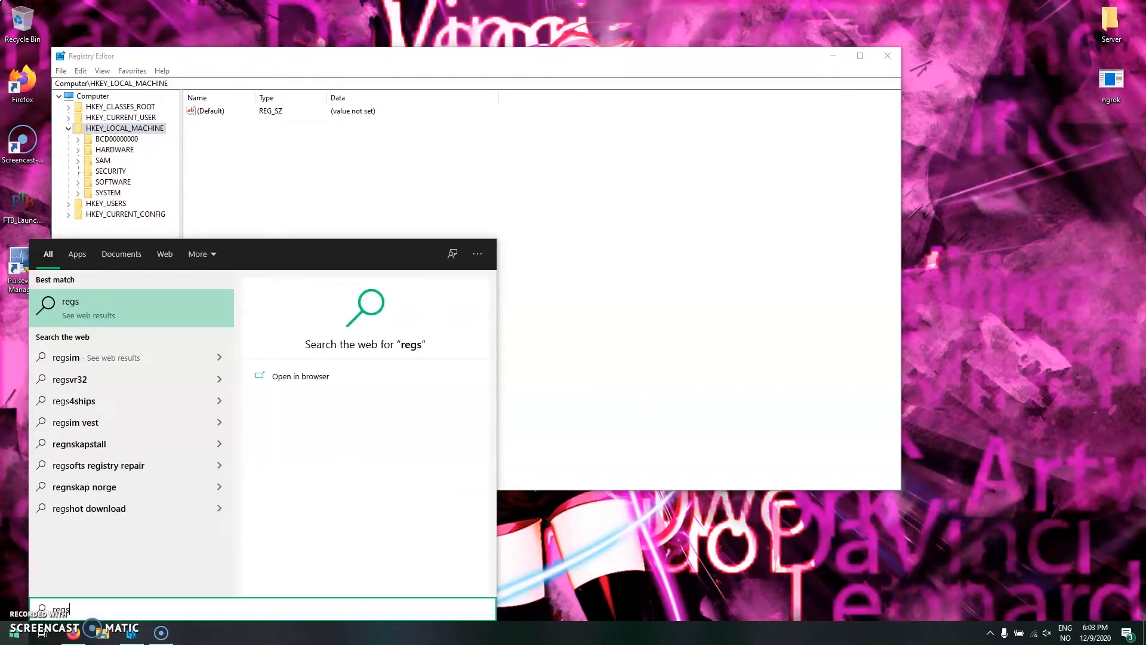
key("BackSpace")
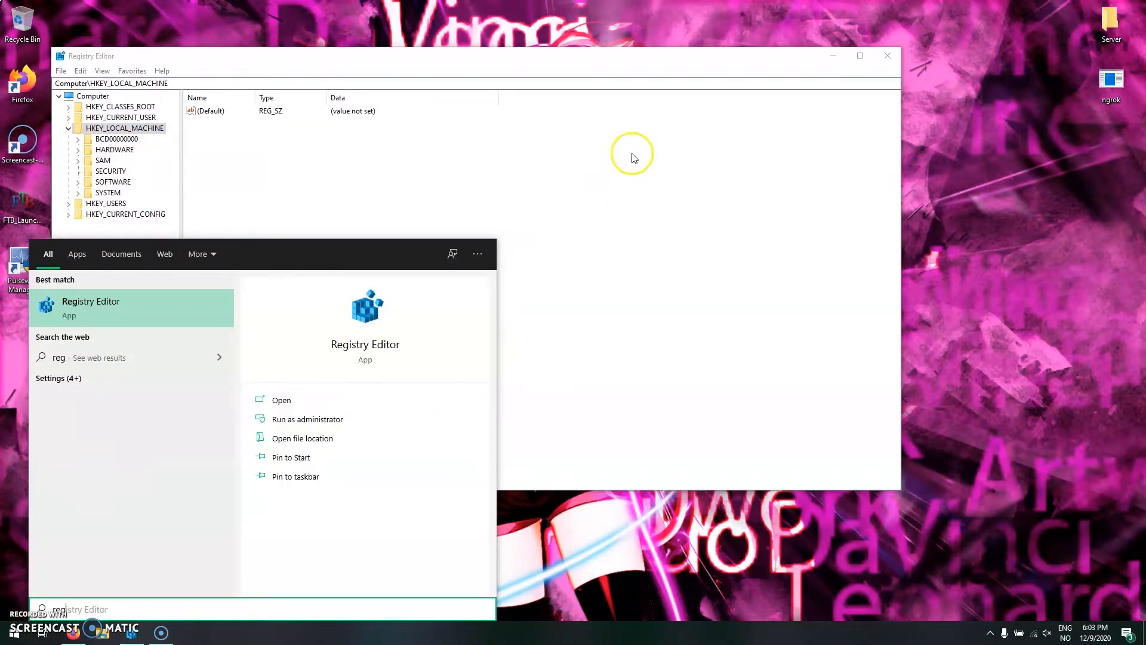
left_click(632, 156)
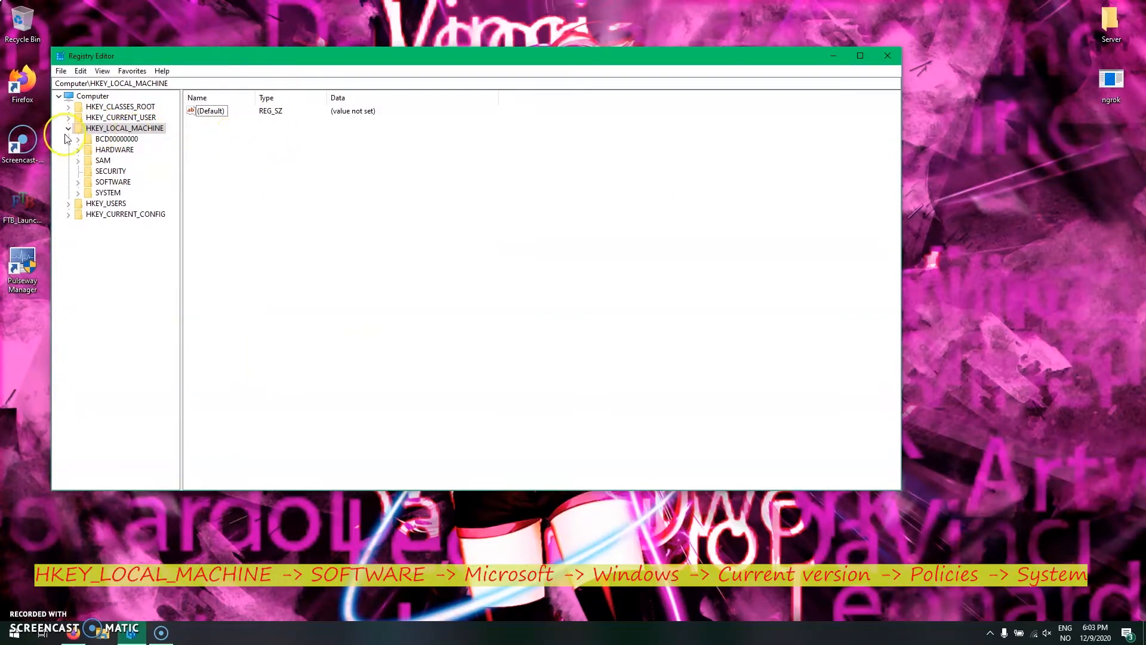
- Expand the registry path HKEY_LOCAL_MACHINE\SOFTWARE\Microsoft\Windows\CurrentVersion
double_click(105, 184)
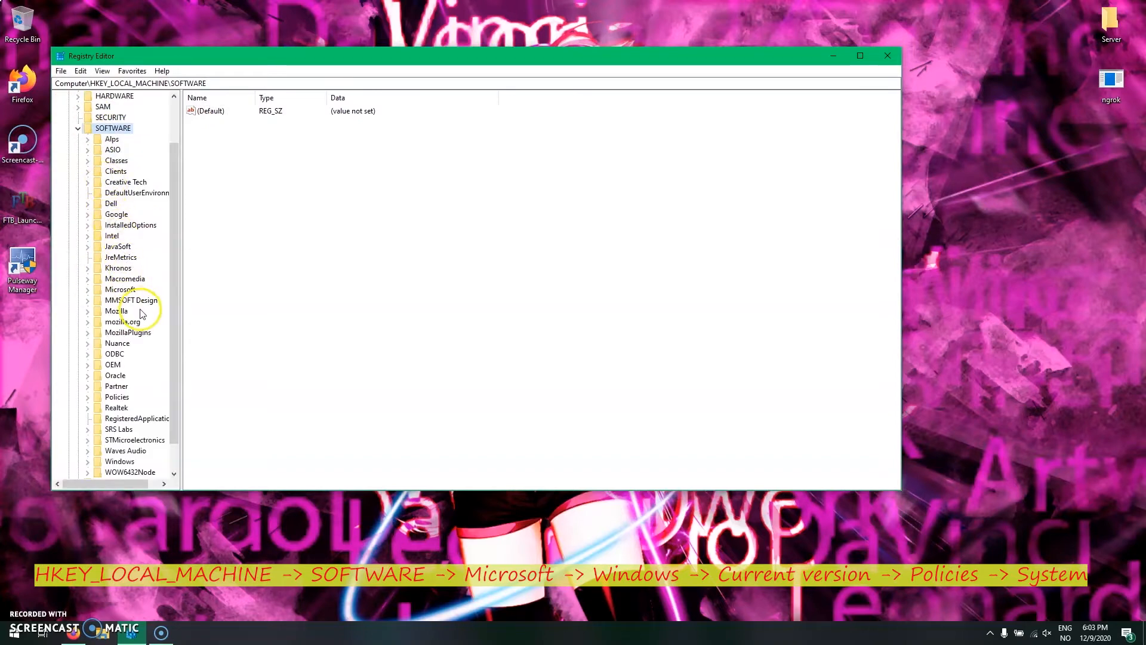
double_click(132, 291)
scroll(132, 292, "down", 20)
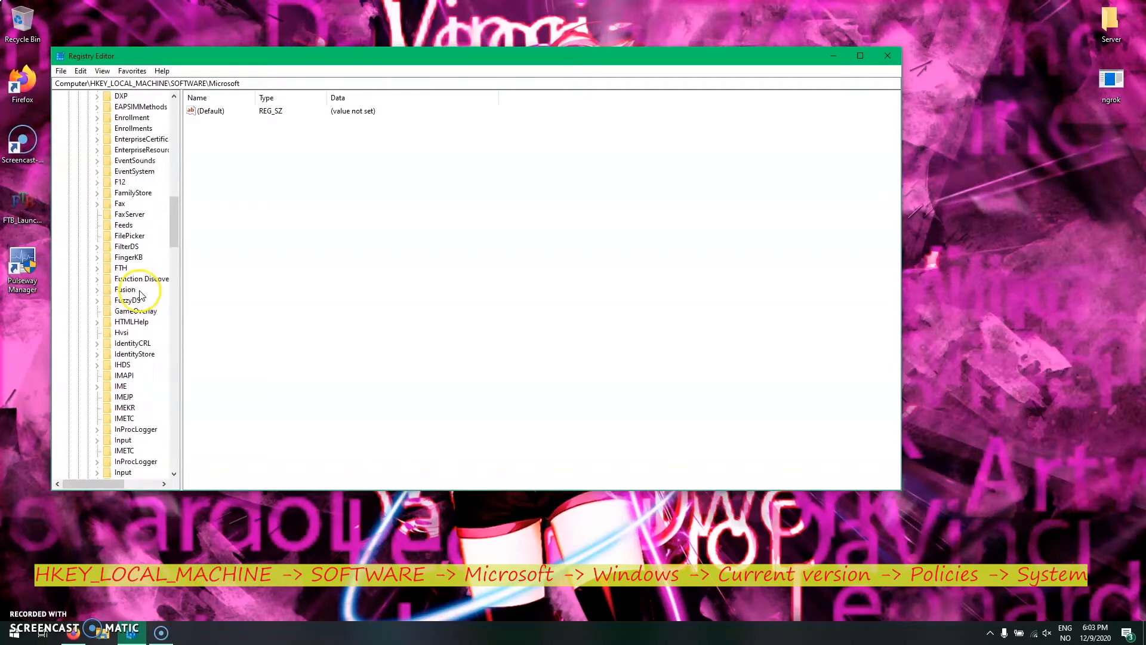
scroll(127, 327, "down", 18)
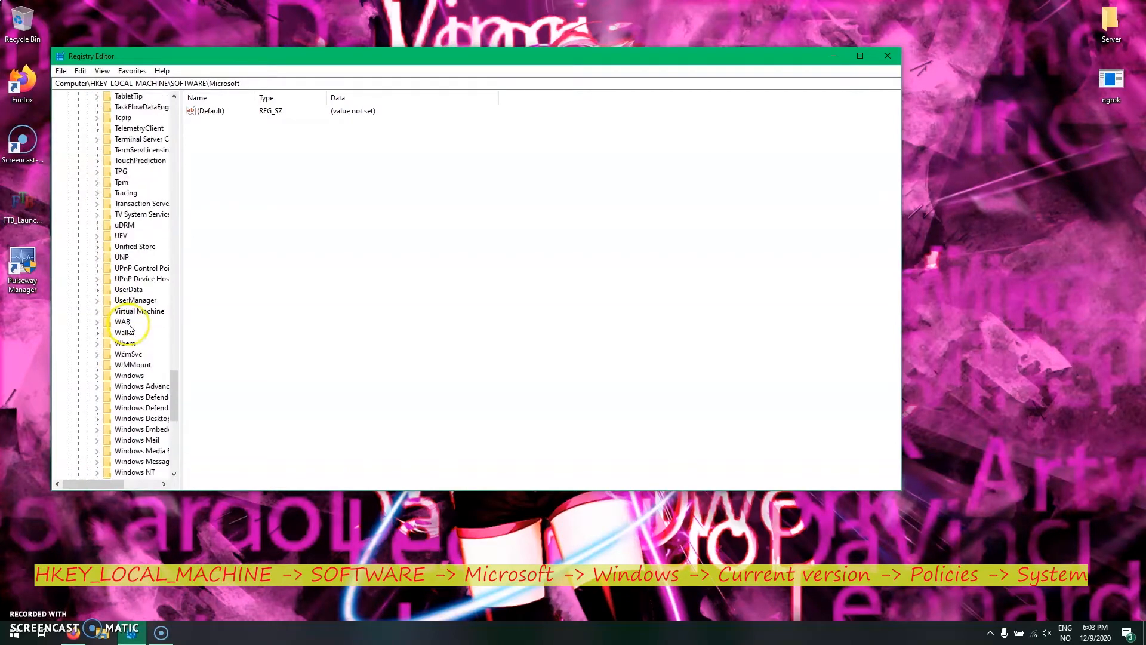
left_click(129, 344)
double_click(129, 344)
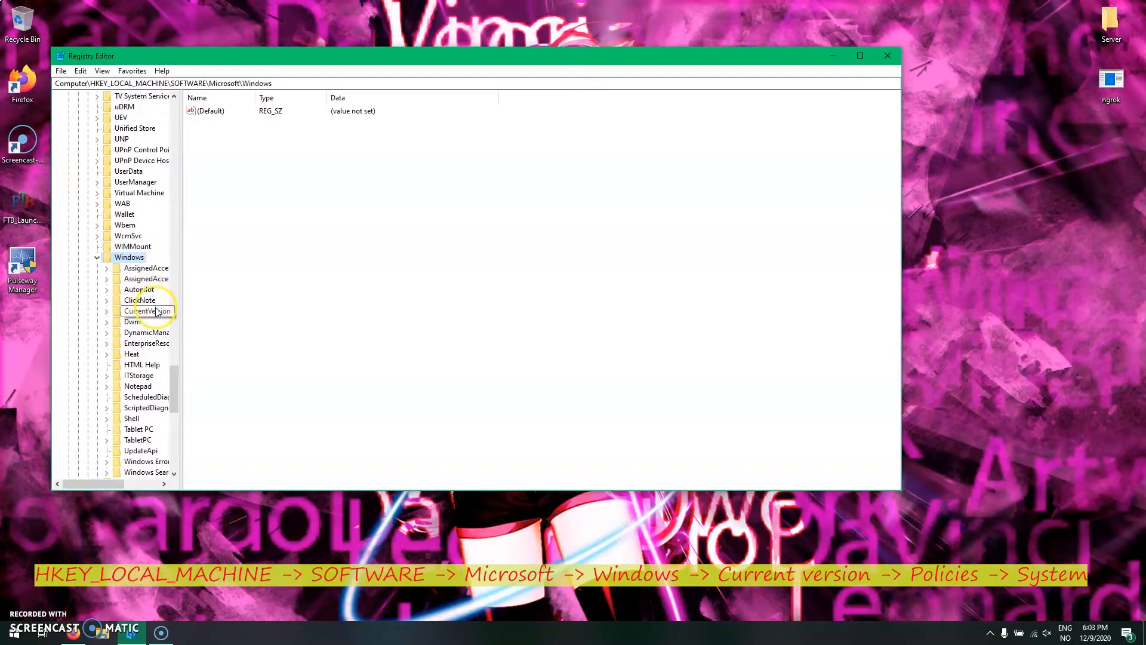
double_click(150, 312)
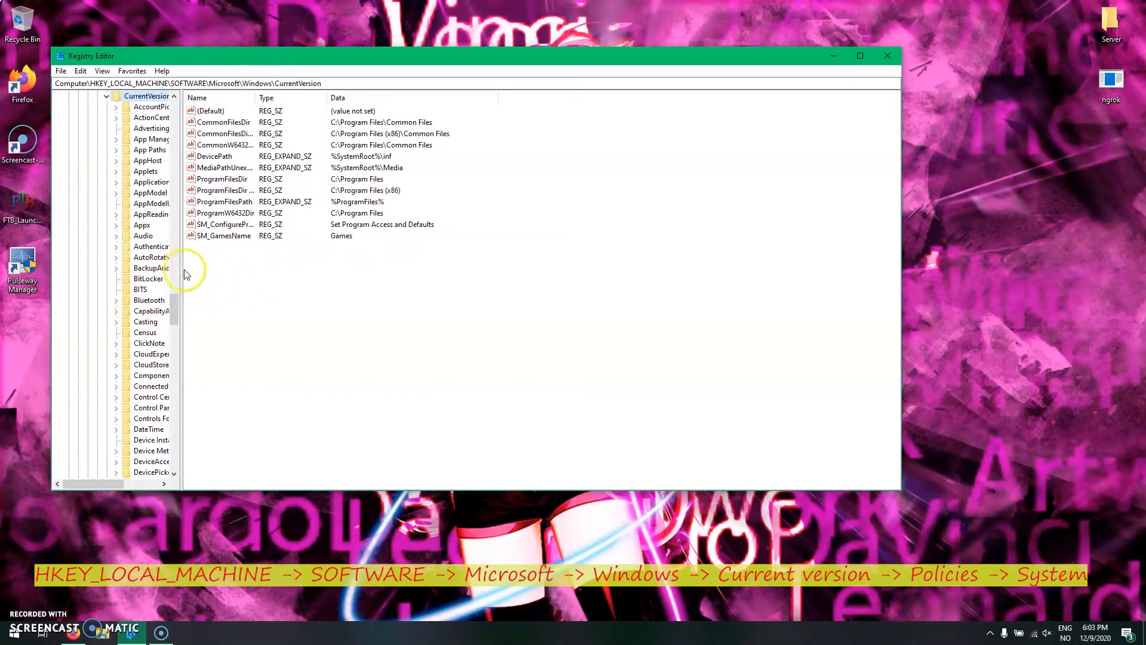
- Widen the registry key tree and locate the Policies key under CurrentVersion
left_click_drag(181, 273, 306, 298)
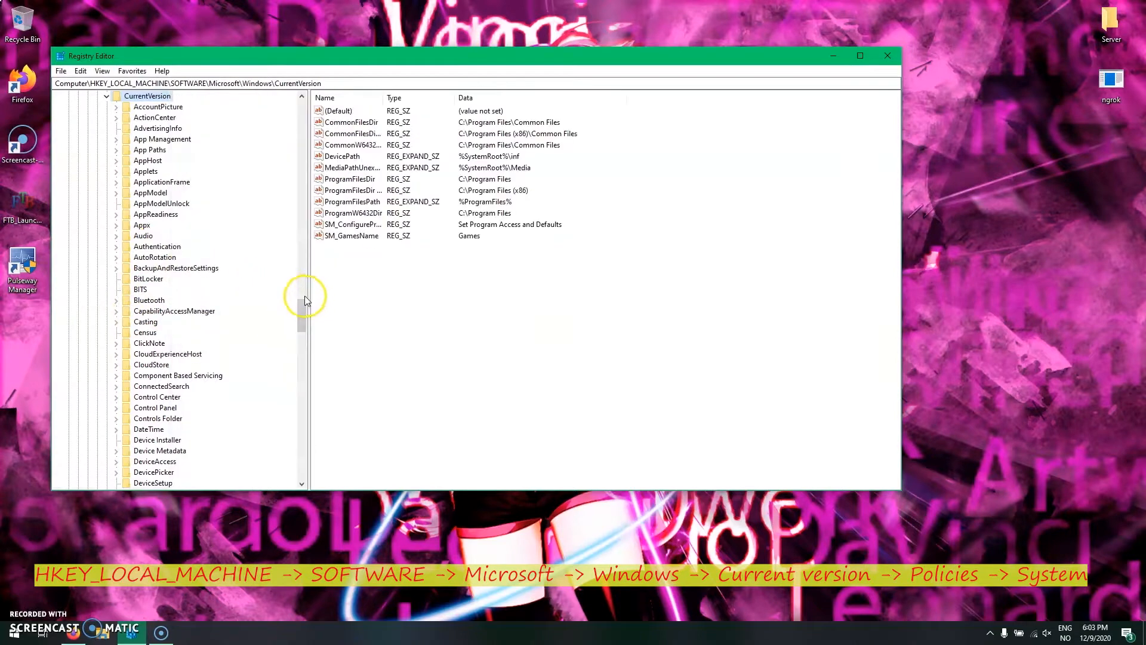
scroll(187, 293, "down", 20)
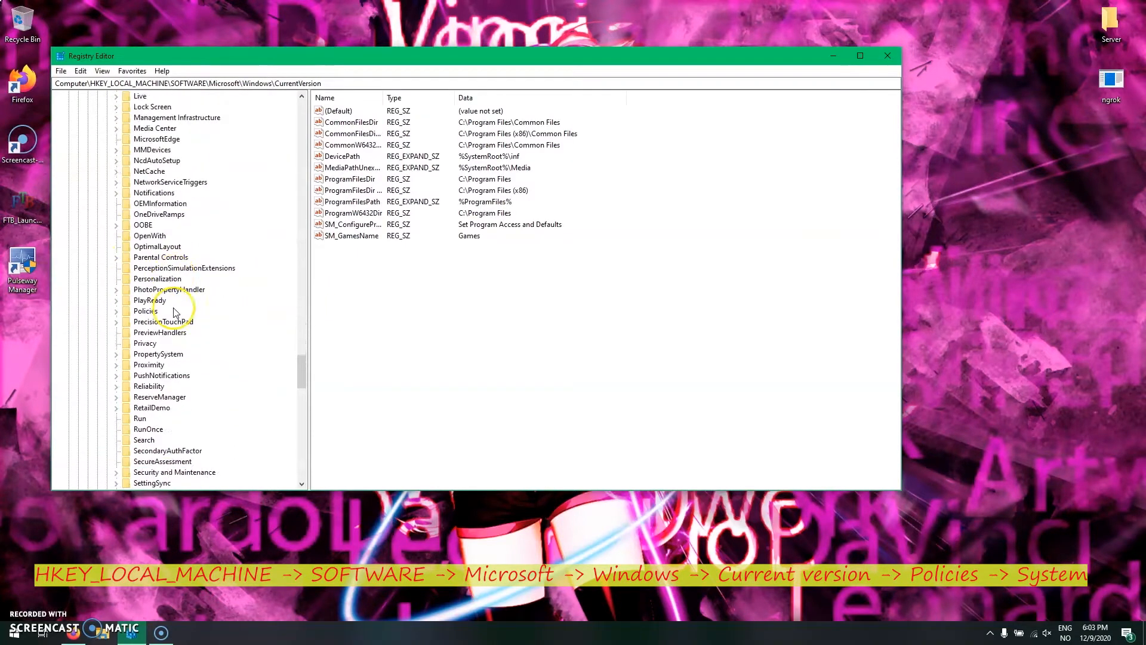
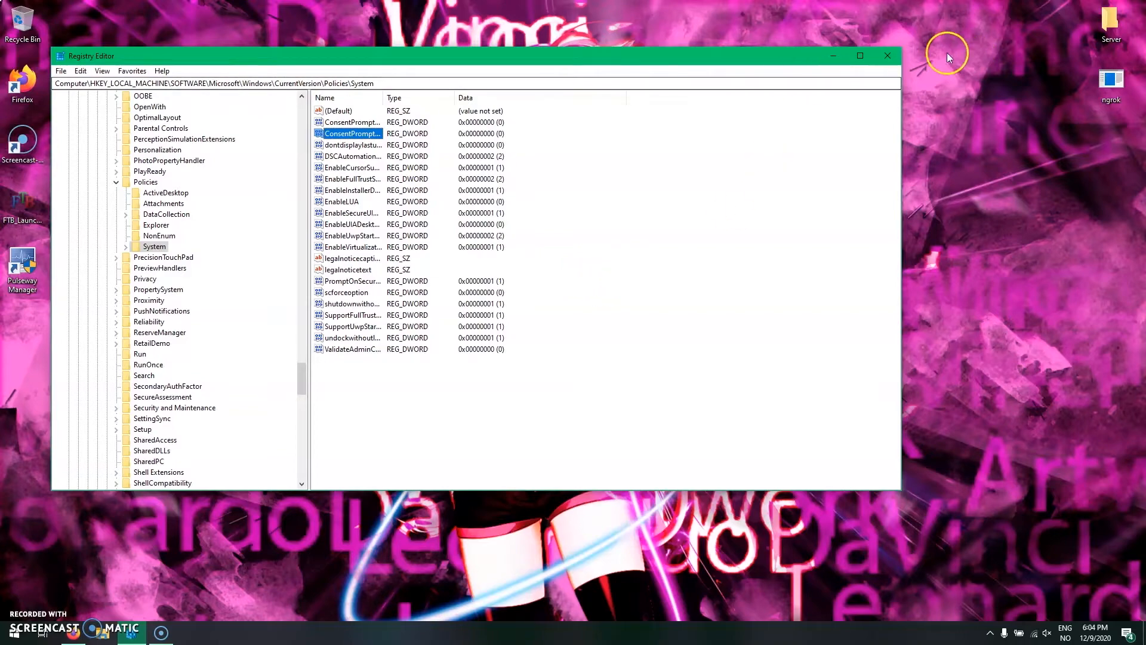
- Close Registry Editor and turn off notifications from apps and other senders in the Windows notification settings
left_click(888, 56)
left_click(1127, 634)
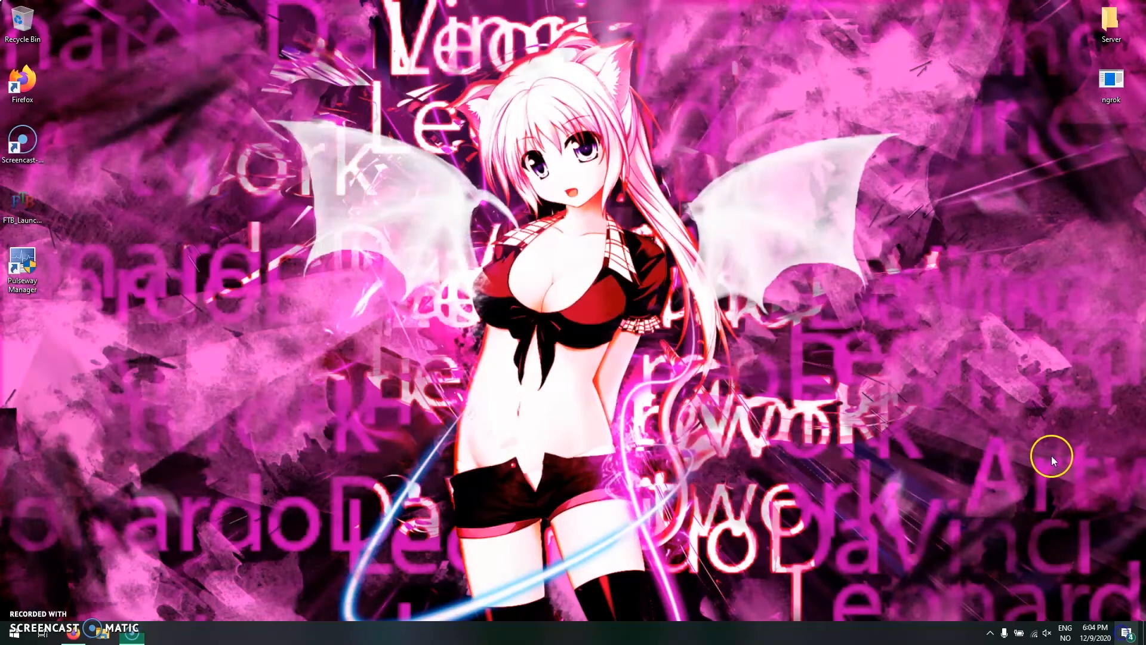
left_click(1068, 16)
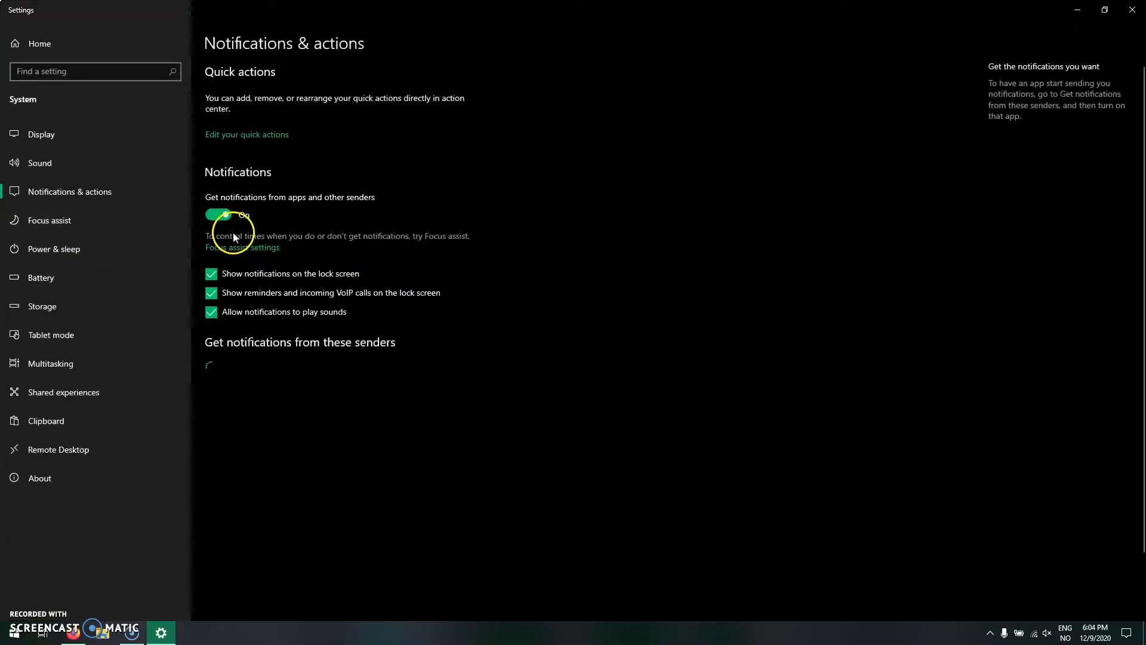
left_click(219, 214)
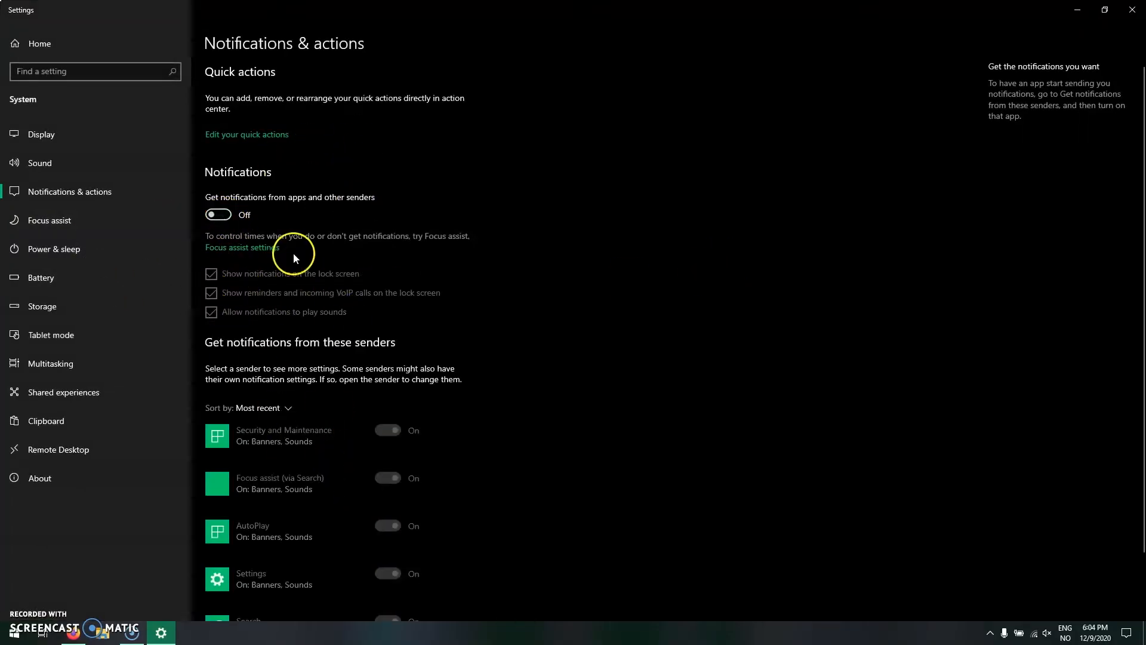
scroll(352, 296, "down", 2)
scroll(305, 290, "up", 2)
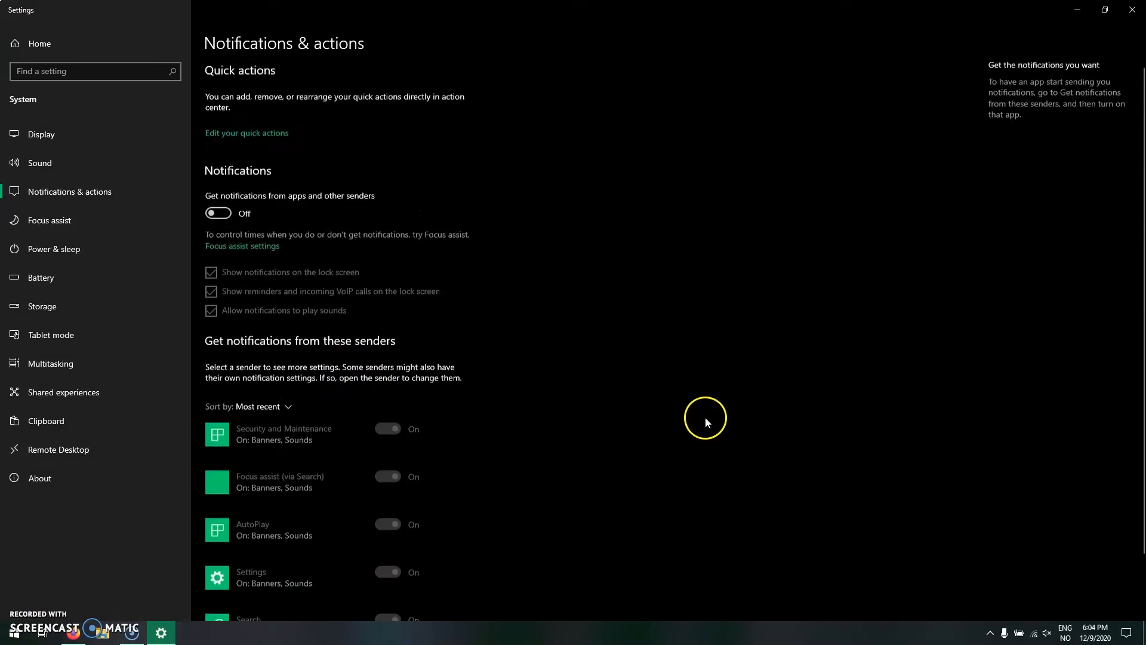
left_click(1132, 10)
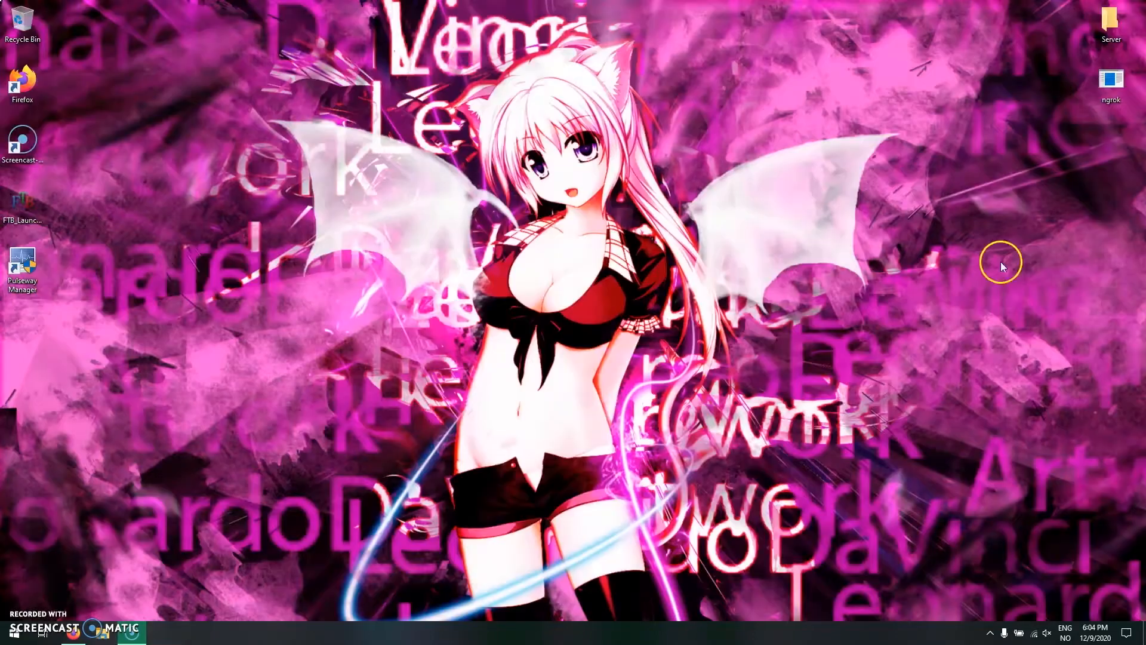
- Clear all notifications in the Action Center
left_click(1127, 633)
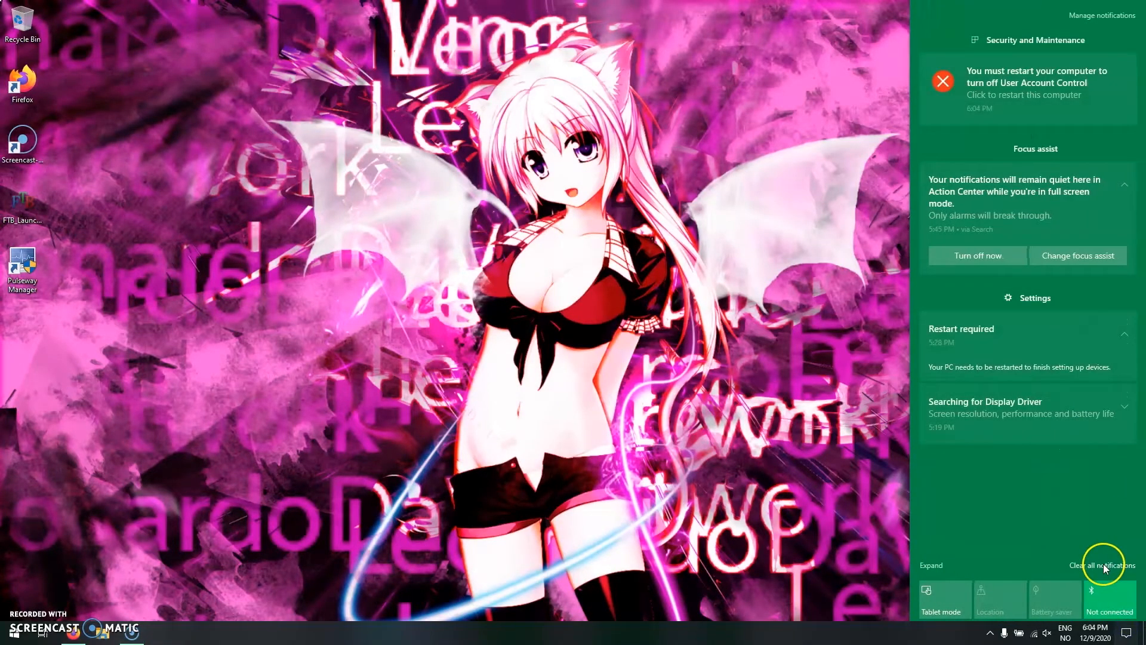
left_click(1103, 565)
left_click(597, 311)
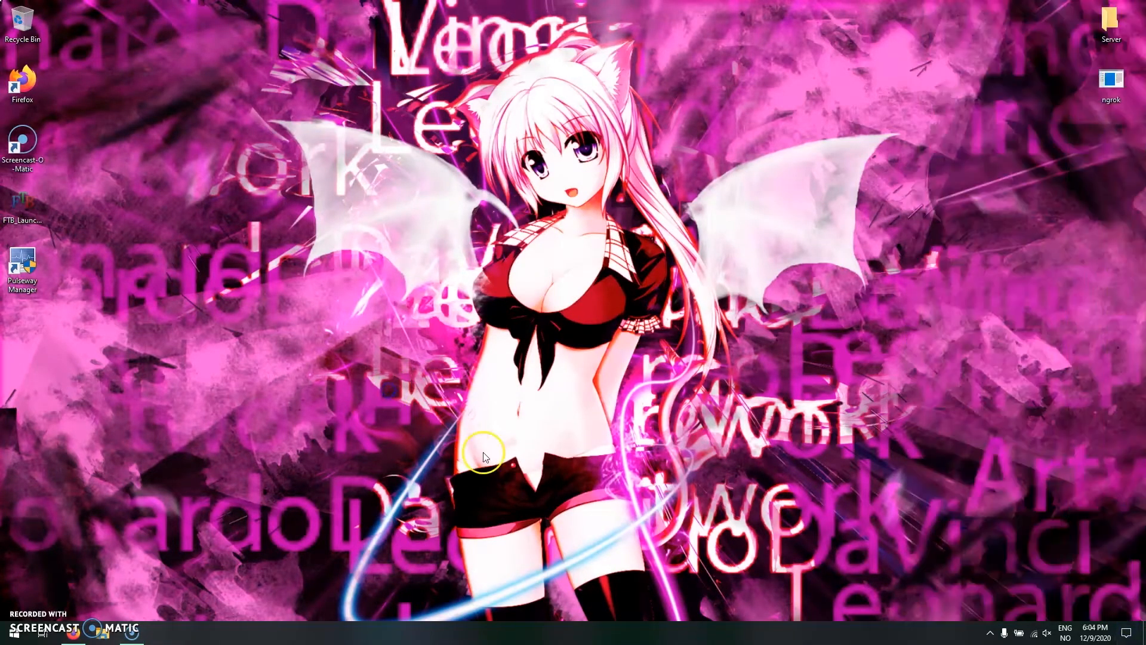
left_click(136, 635)
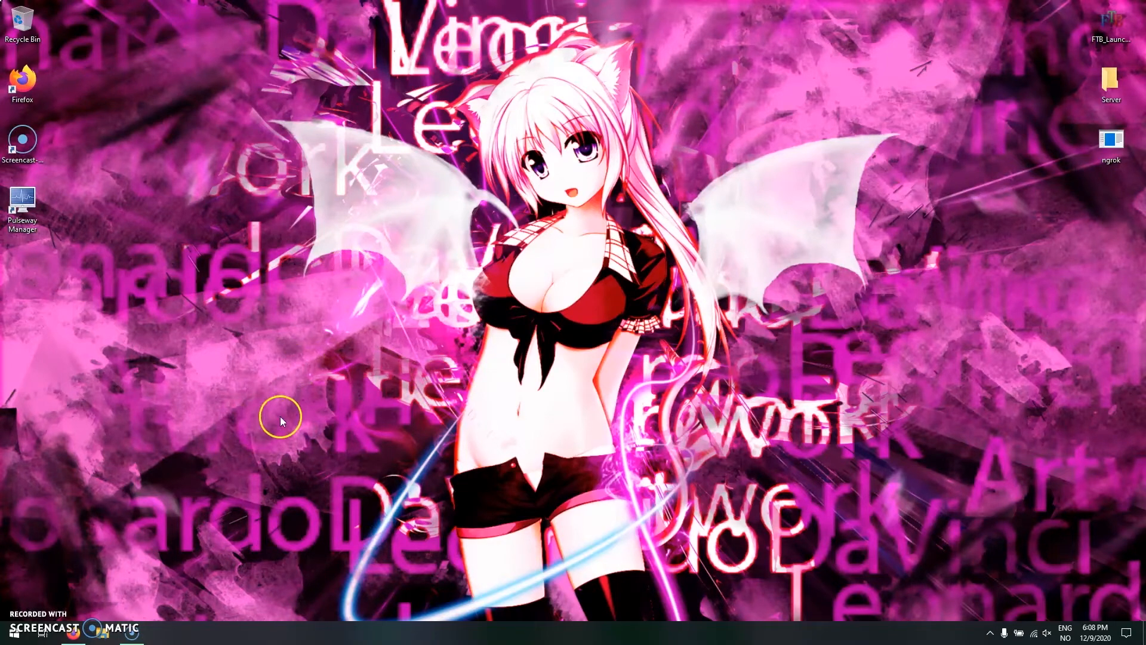
left_click(13, 631)
left_click(241, 202)
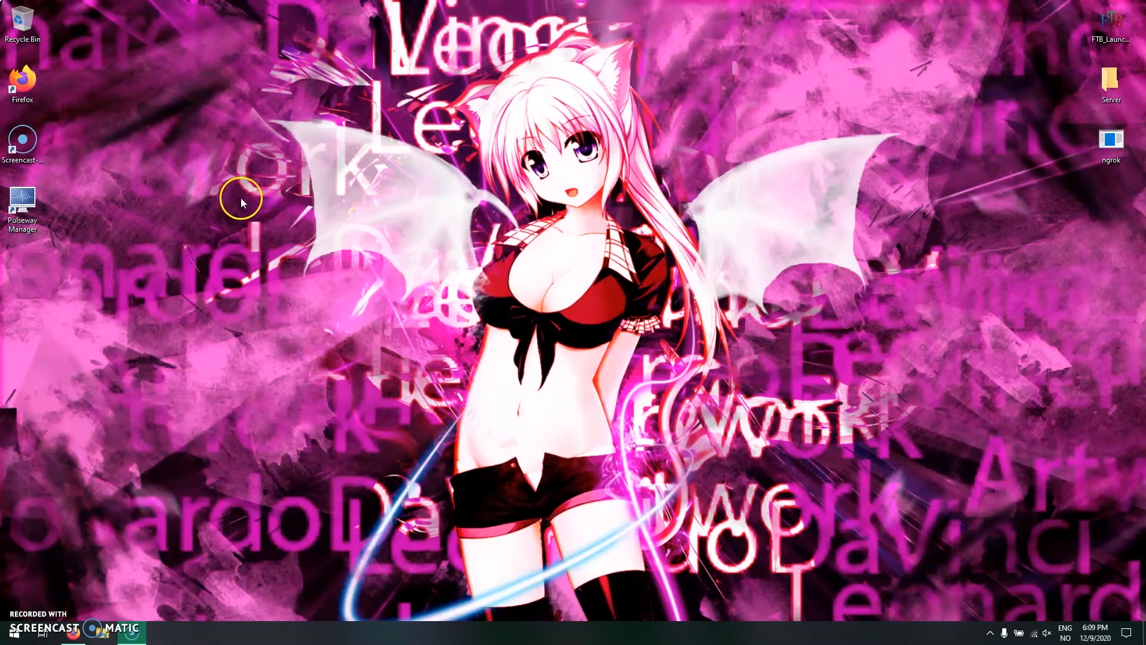
double_click(35, 219)
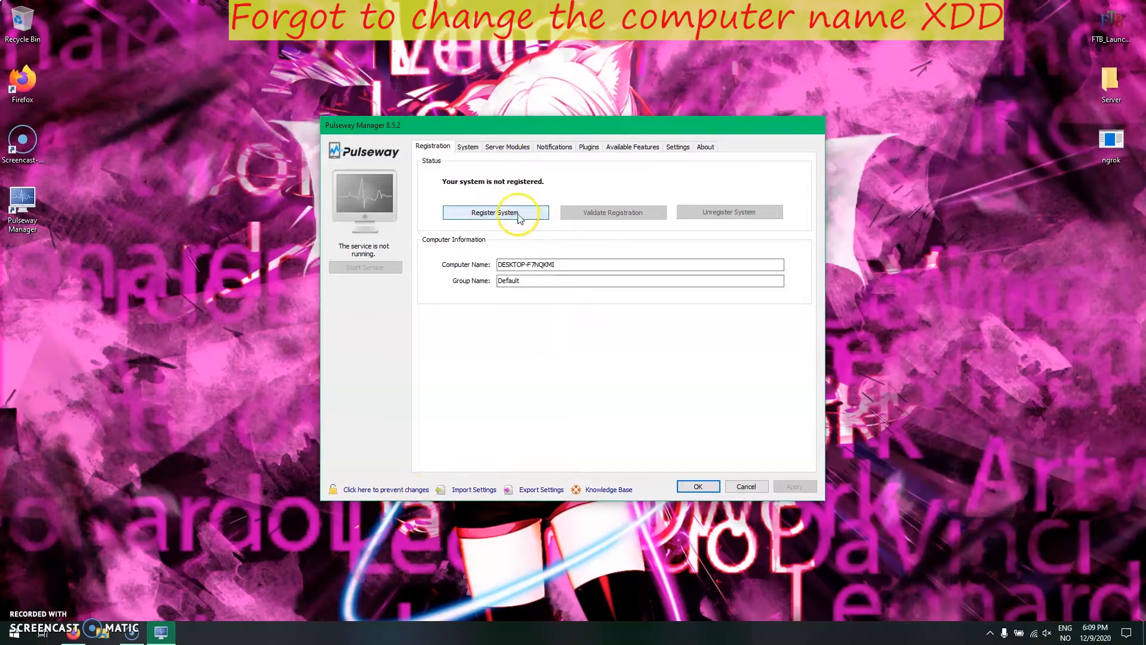
left_click(745, 485)
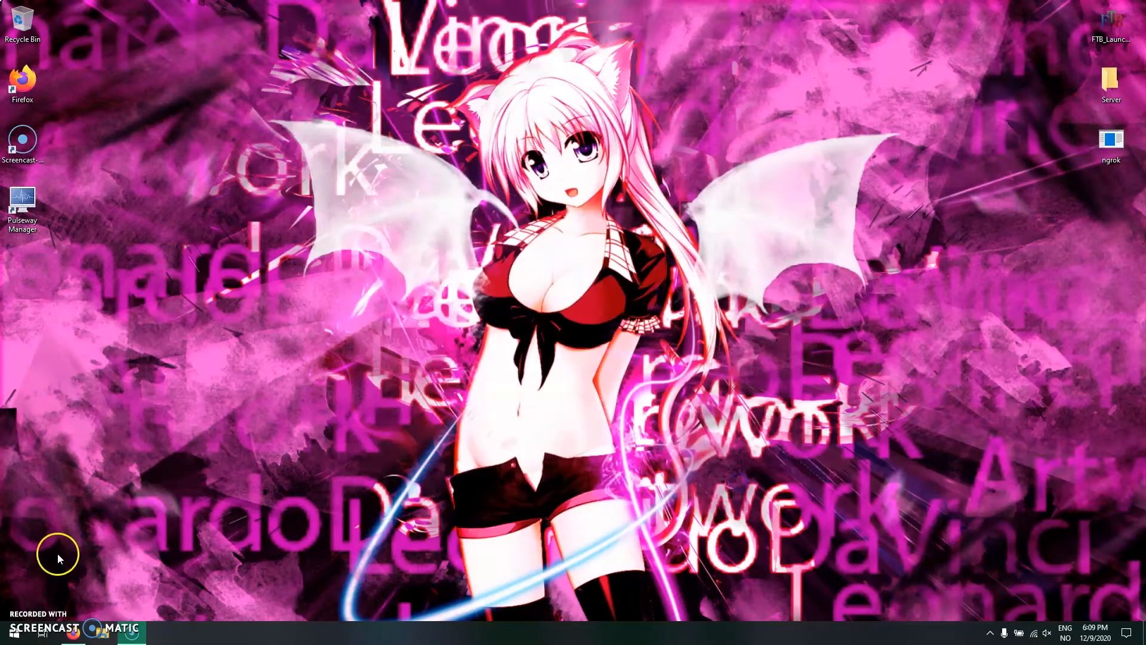
- View the properties of This PC and open the Computer Name/Domain Changes dialog
left_click(14, 634)
left_click(102, 634)
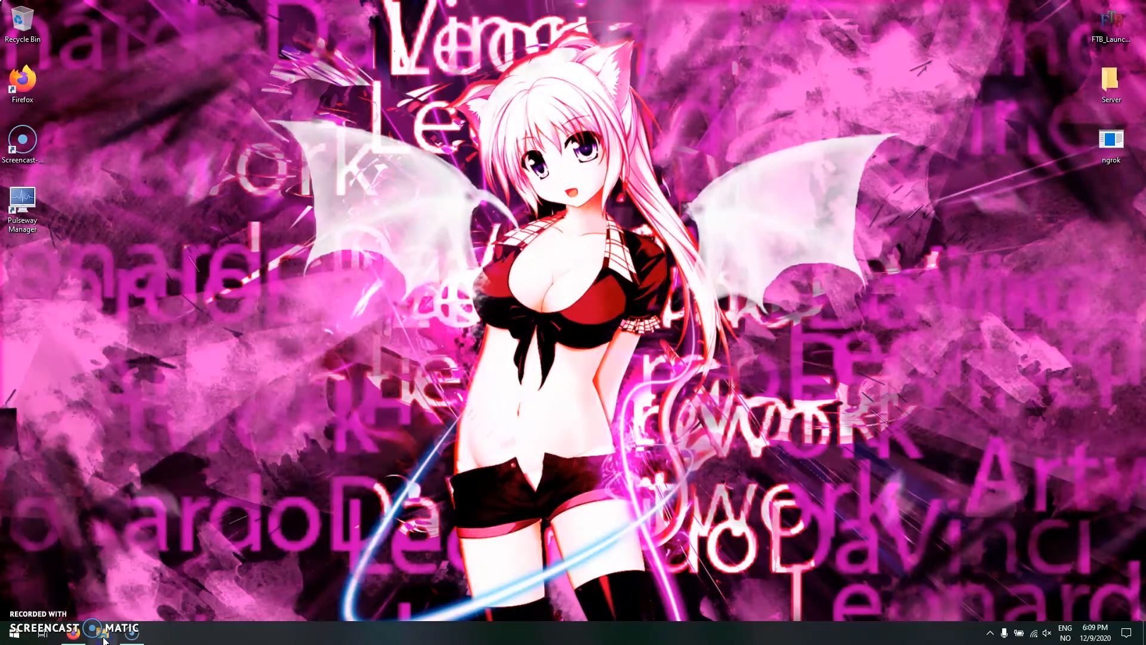
right_click(281, 323)
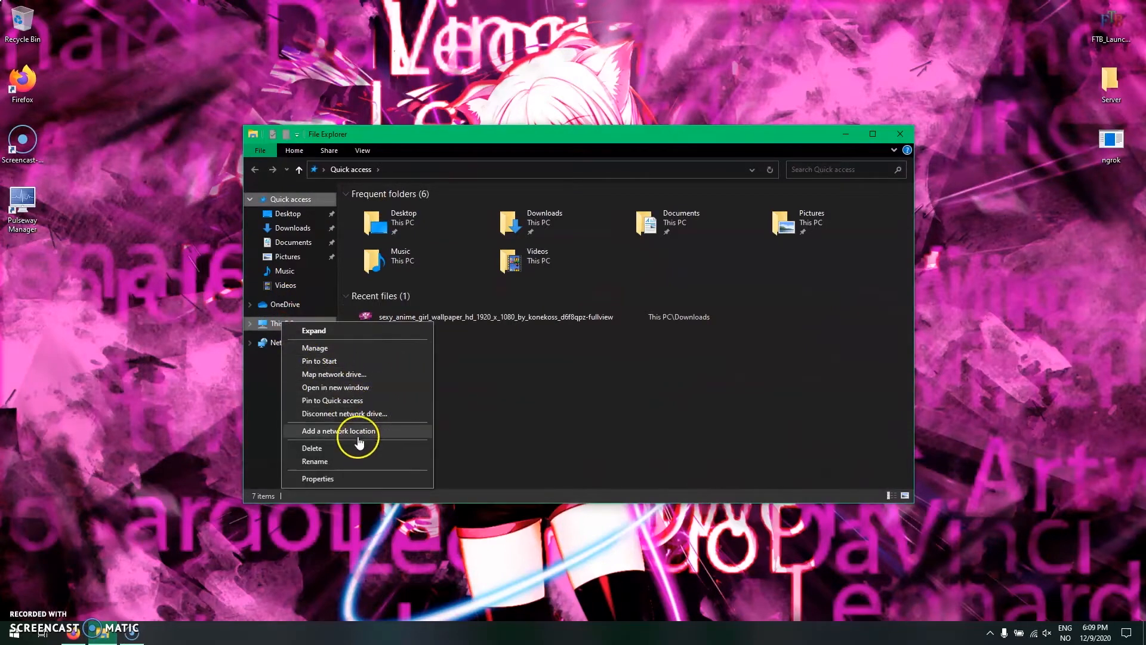
left_click(329, 476)
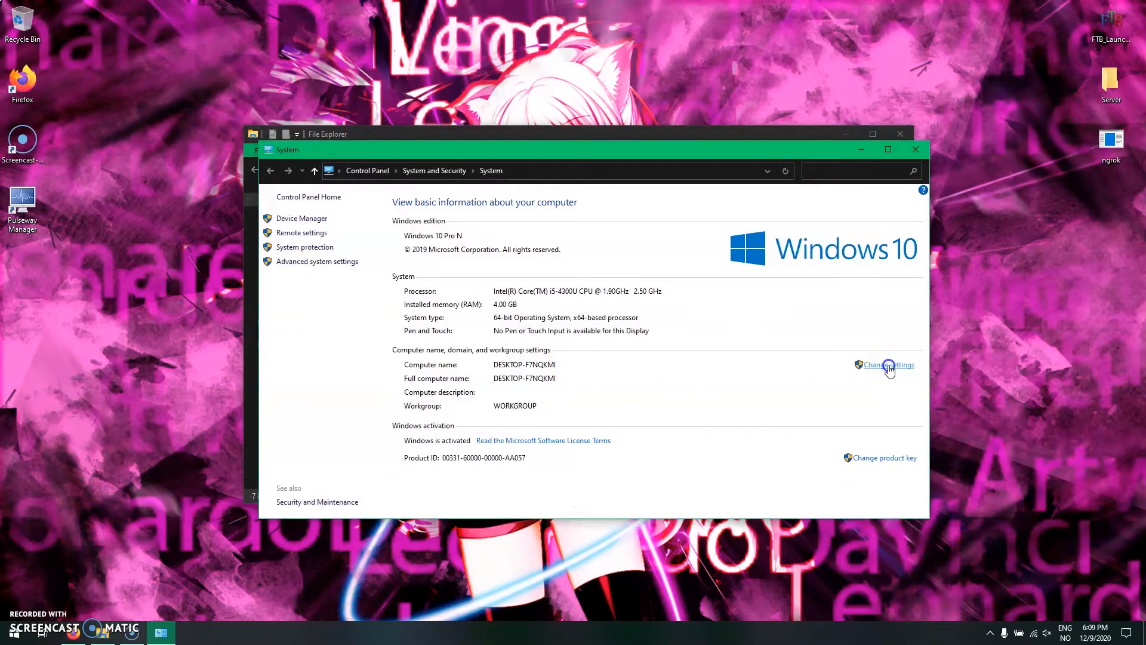
left_click(889, 366)
left_click(228, 206)
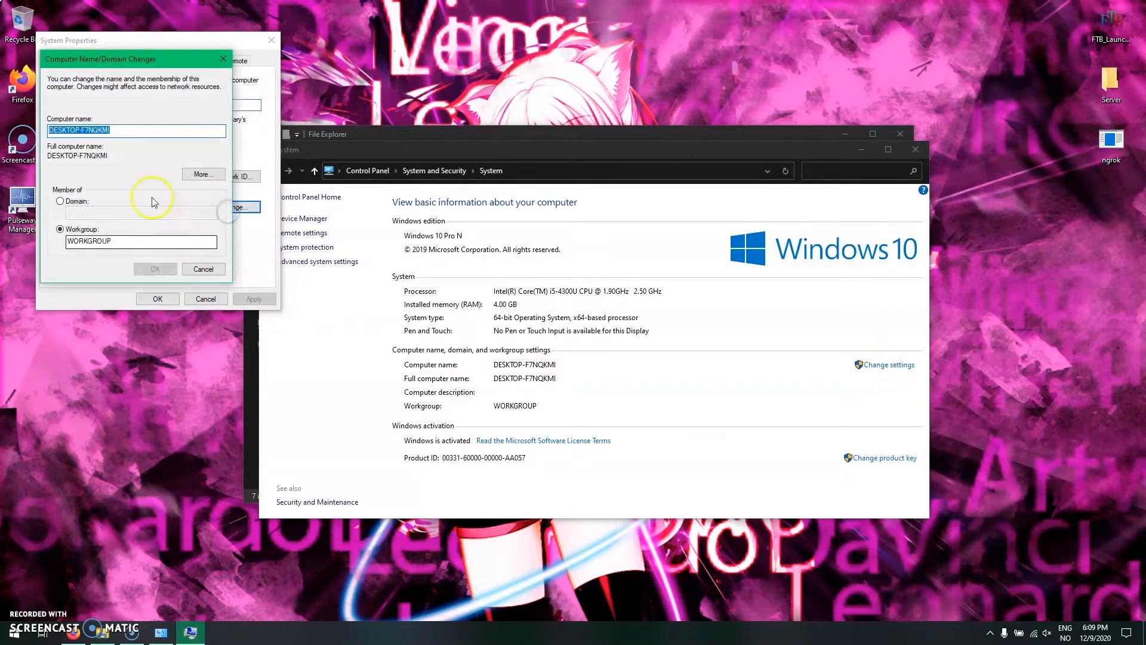
- Enter WINDOWS_FTB-INFINITY_SERVER as the computer name
type("F")
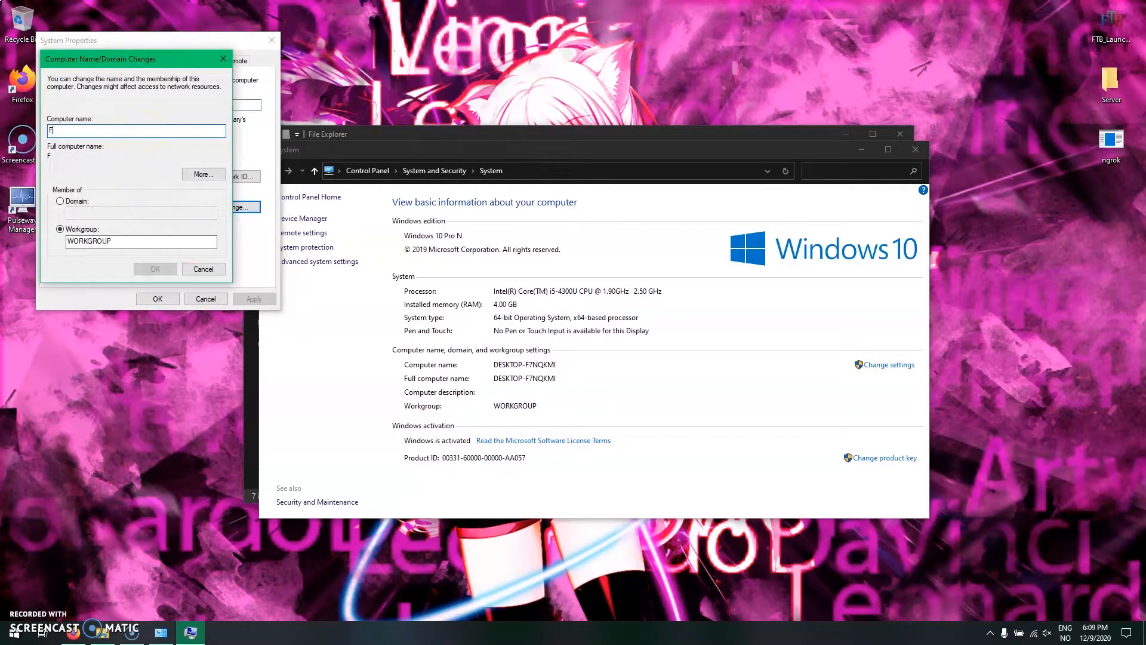
type("TB-INF")
key("BackSpace")
key("BackSpace")
key("BackSpace")
key("BackSpace")
key("BackSpace")
key("BackSpace")
key("BackSpace")
type("W")
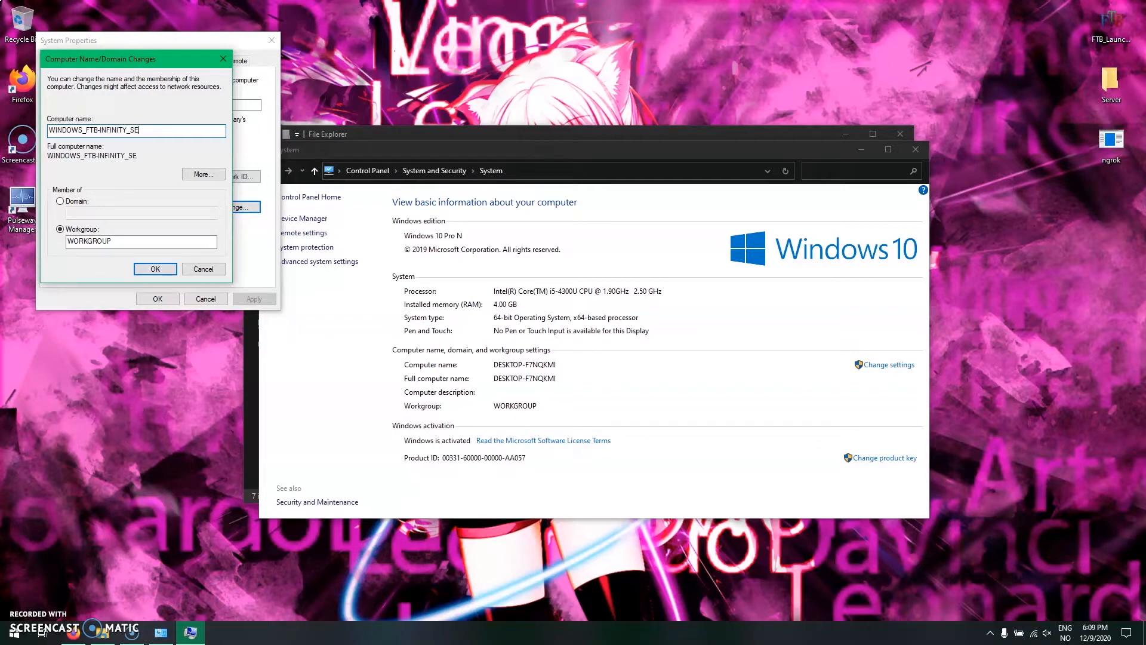
- Set the workgroup to NEKOLIVE INC. and confirm the computer name and workgroup changes
left_click_drag(140, 242, 3, 239)
type("NEKOLIVE INC.")
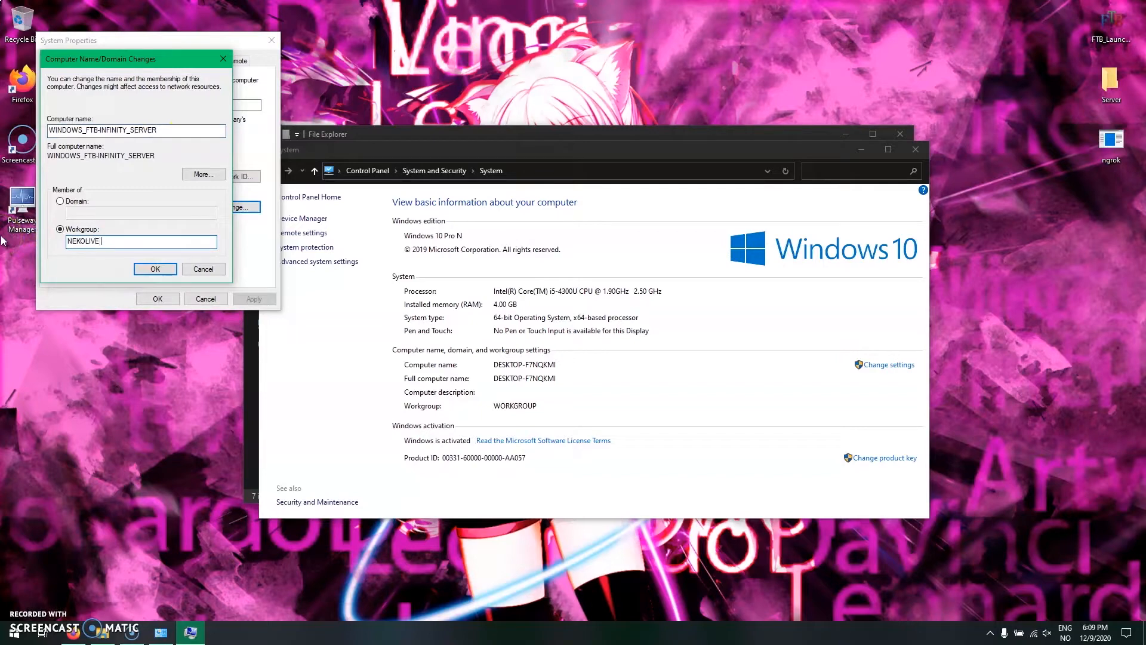
left_click(155, 269)
left_click(601, 335)
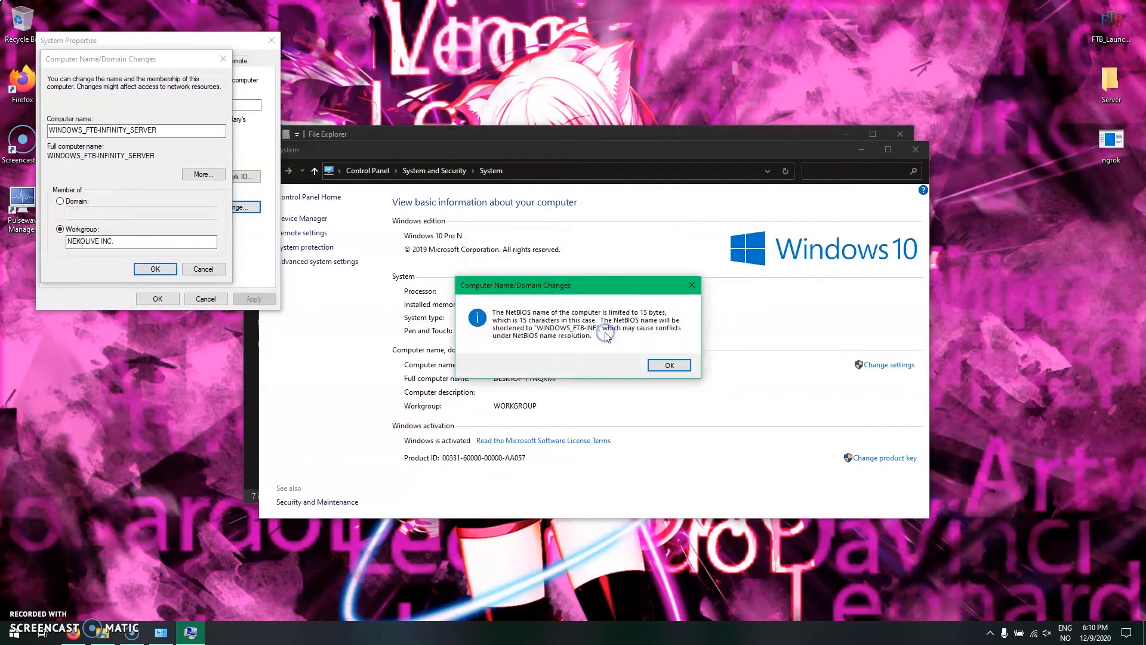
left_click(667, 366)
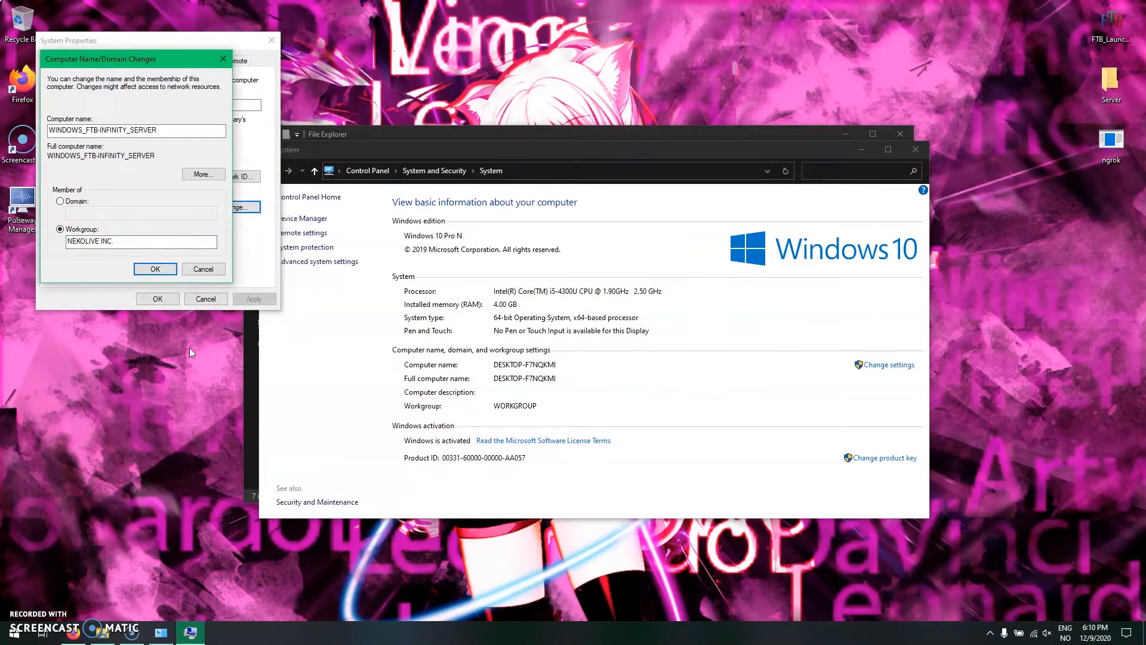
left_click(638, 359)
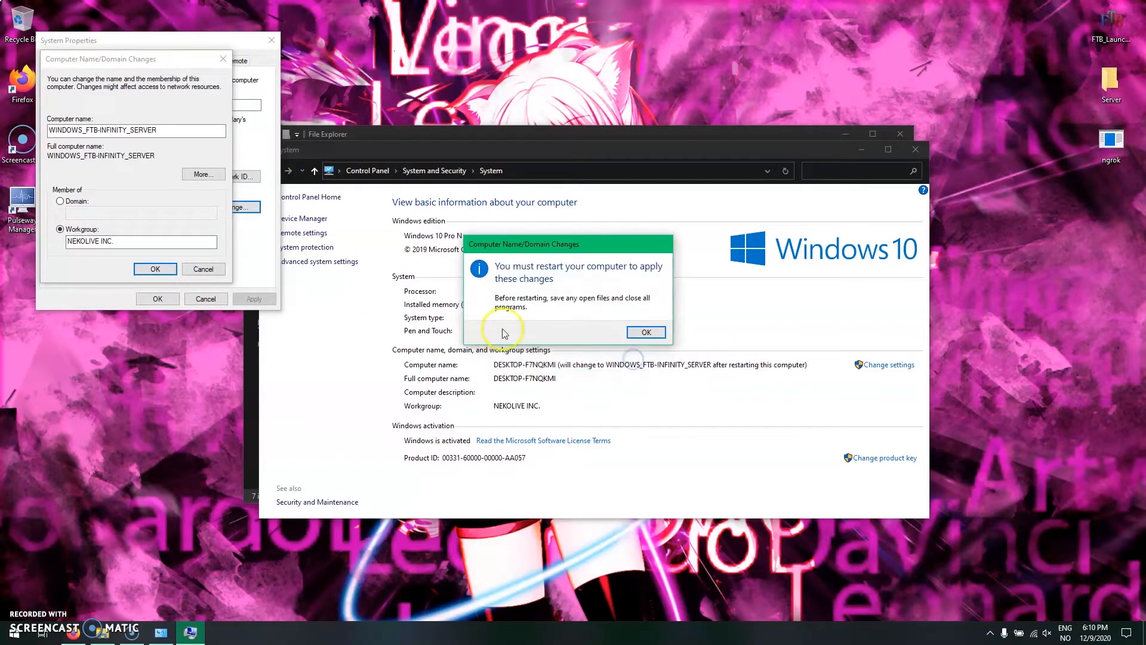
left_click(644, 331)
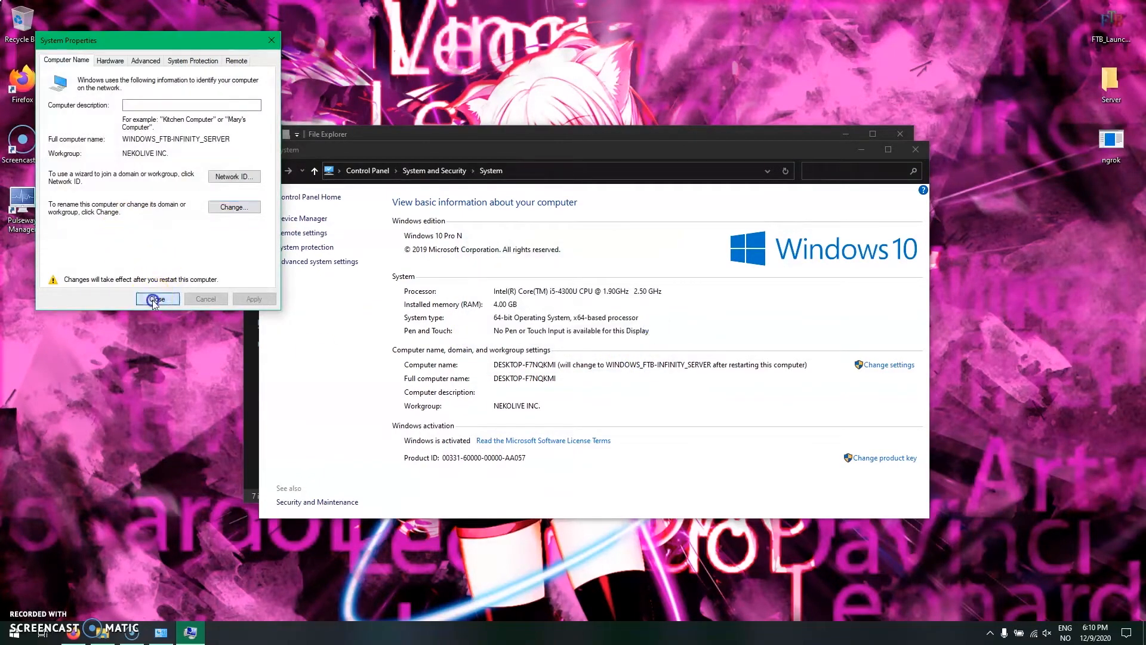
- Close the System Properties, System and File Explorer windows
left_click(154, 300)
left_click(646, 328)
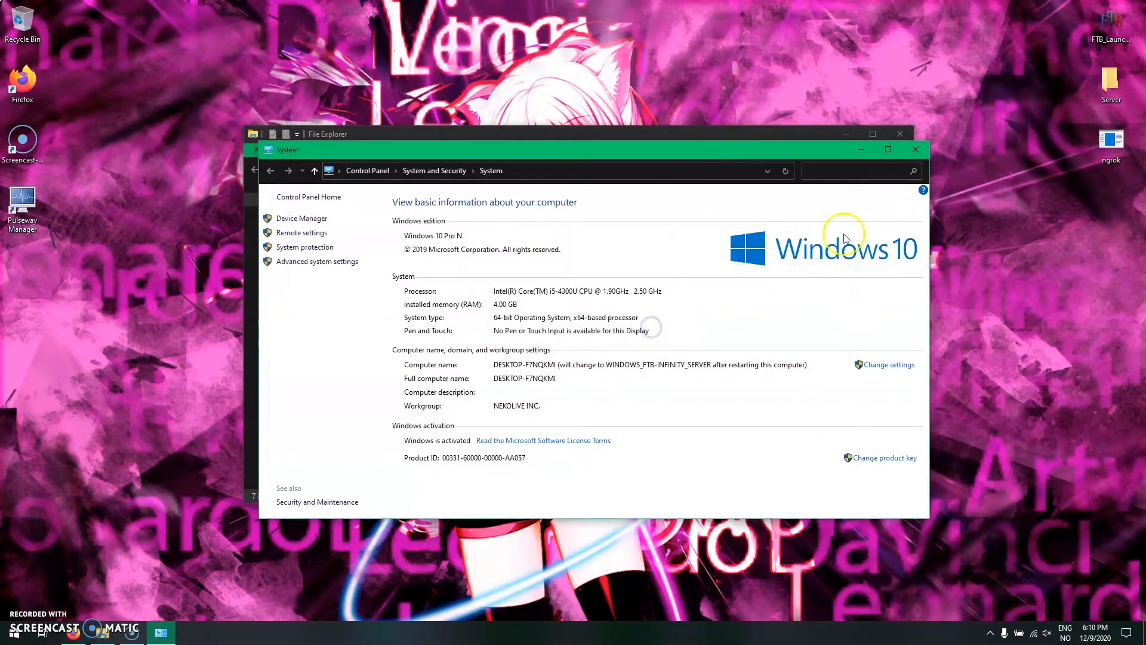
left_click(917, 150)
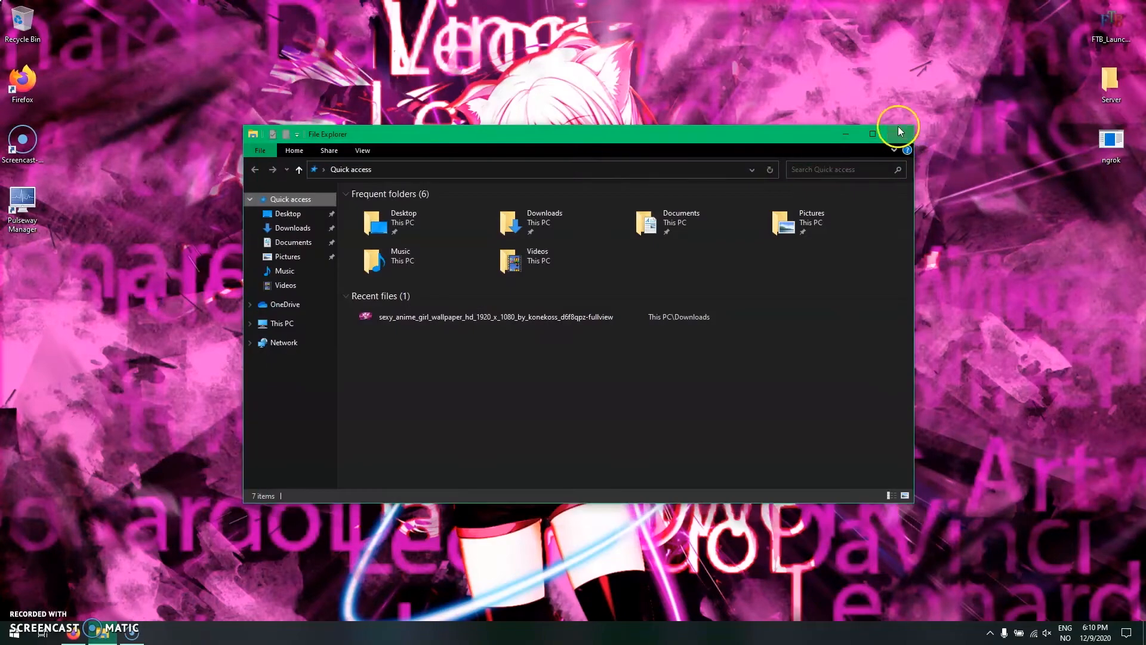
left_click(901, 133)
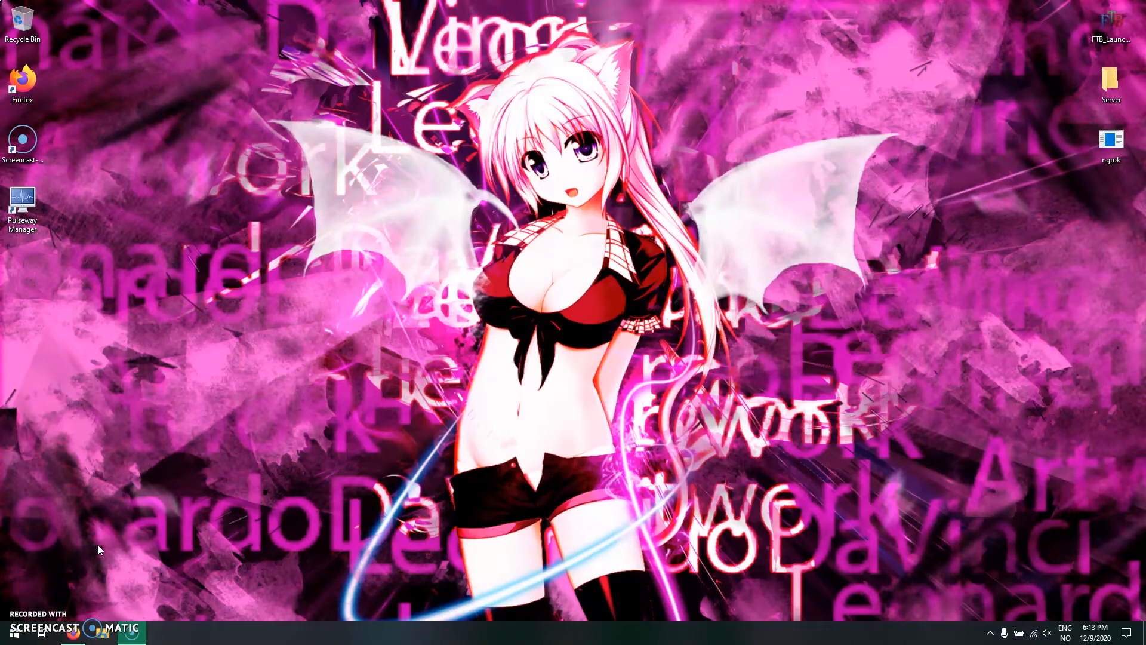
- Open Pulseway Manager and bring up the system properties of This PC
left_click(449, 465)
double_click(22, 206)
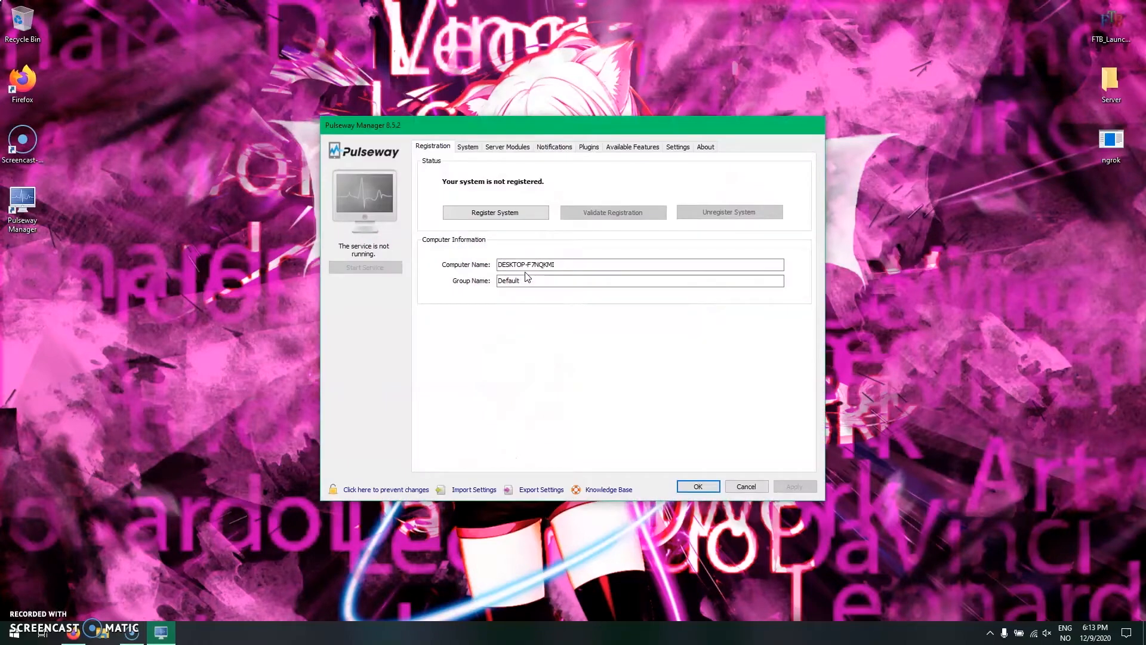
left_click(103, 632)
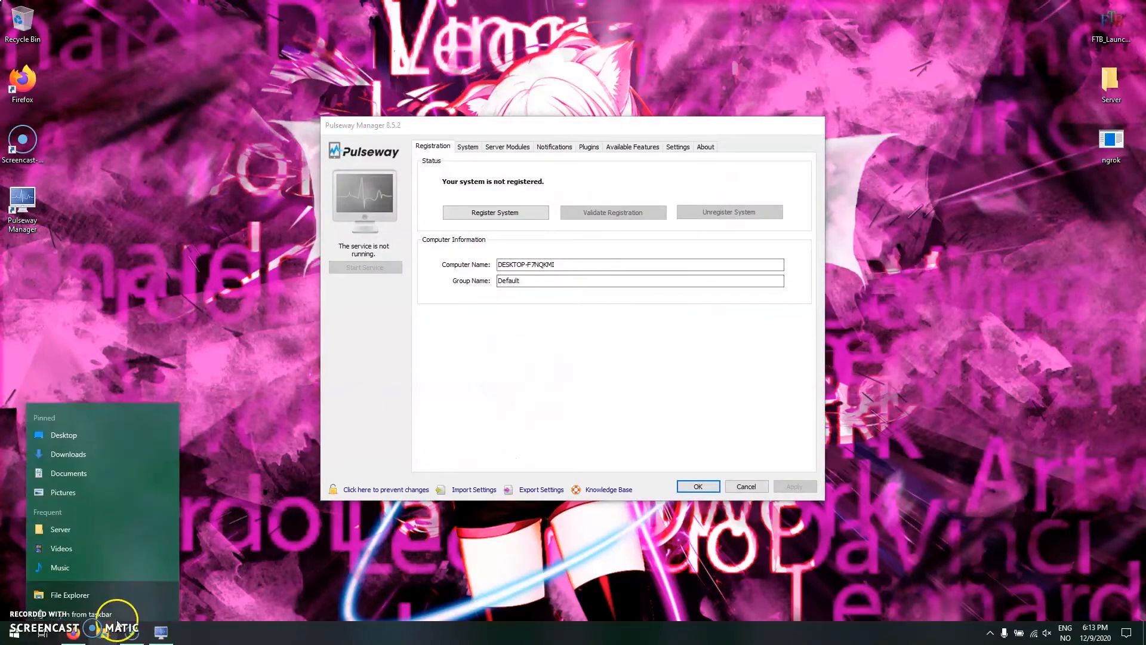
left_click(101, 631)
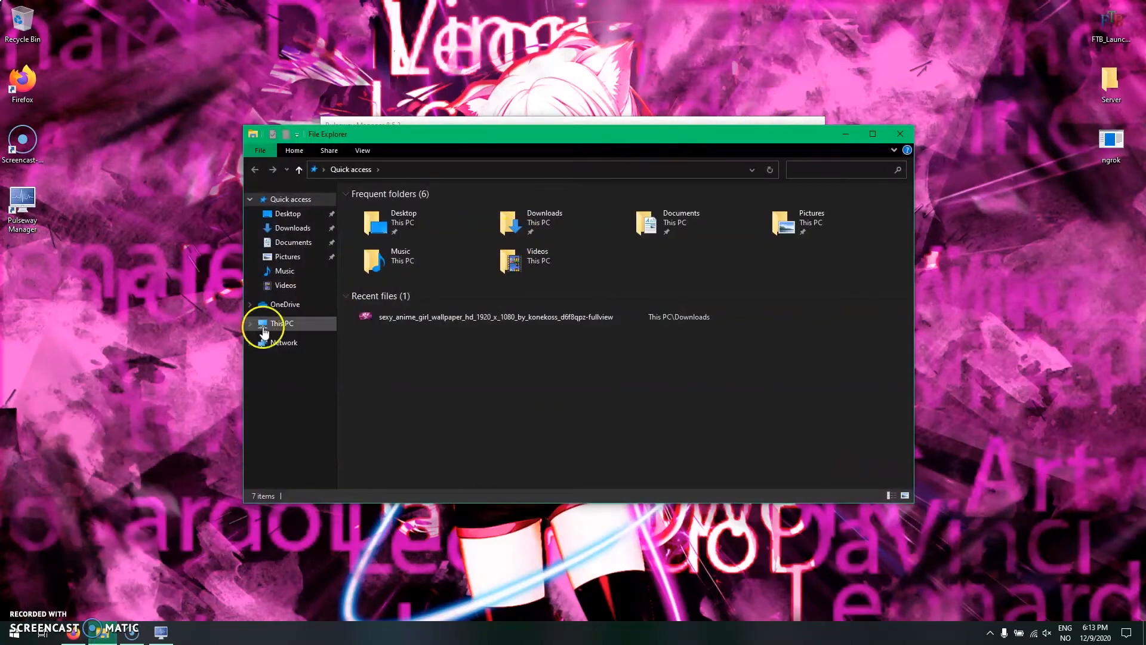
left_click(289, 327)
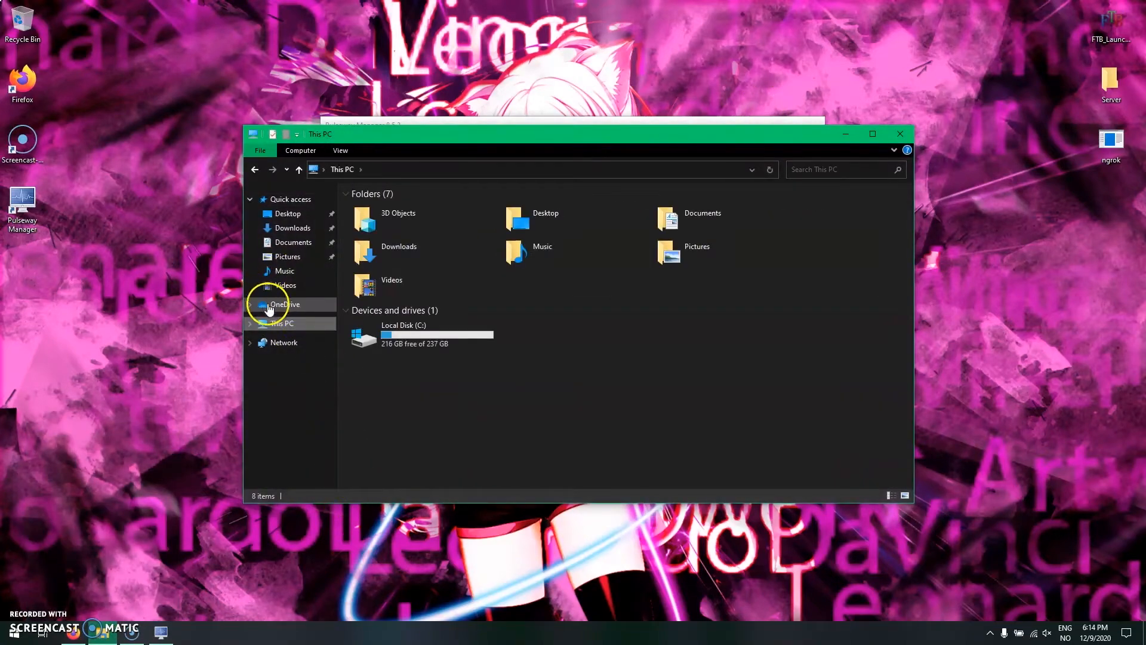
right_click(275, 325)
left_click(310, 476)
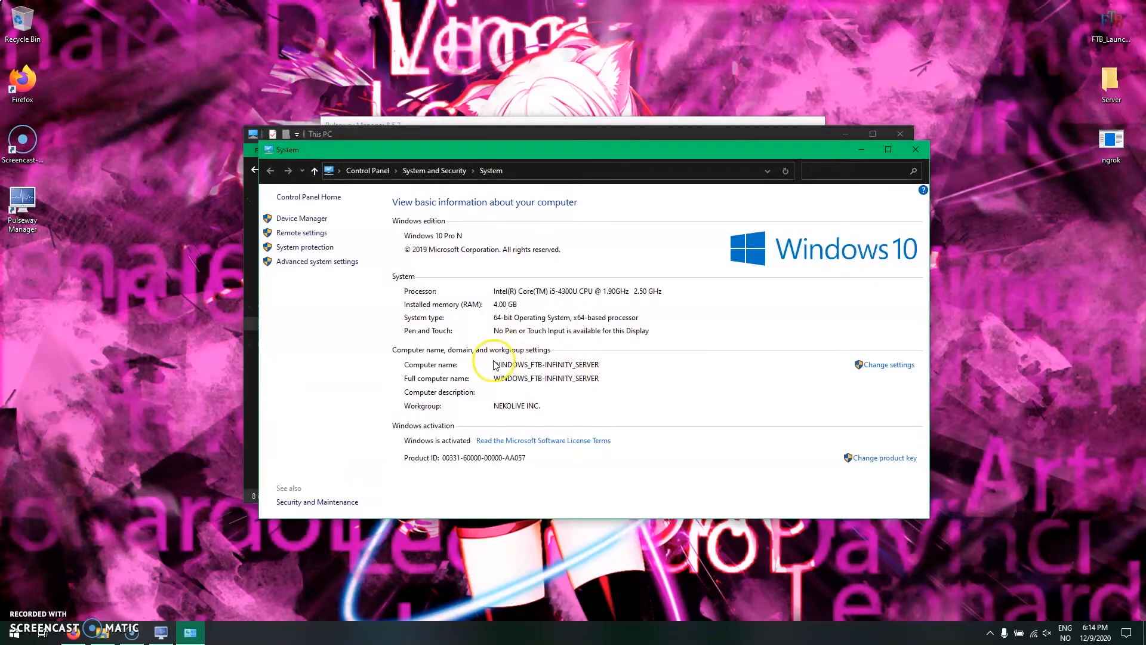
- Copy the computer name from the Computer Name/Domain Changes dialog without changing it, and close the system and This PC windows
left_click(890, 365)
left_click(328, 285)
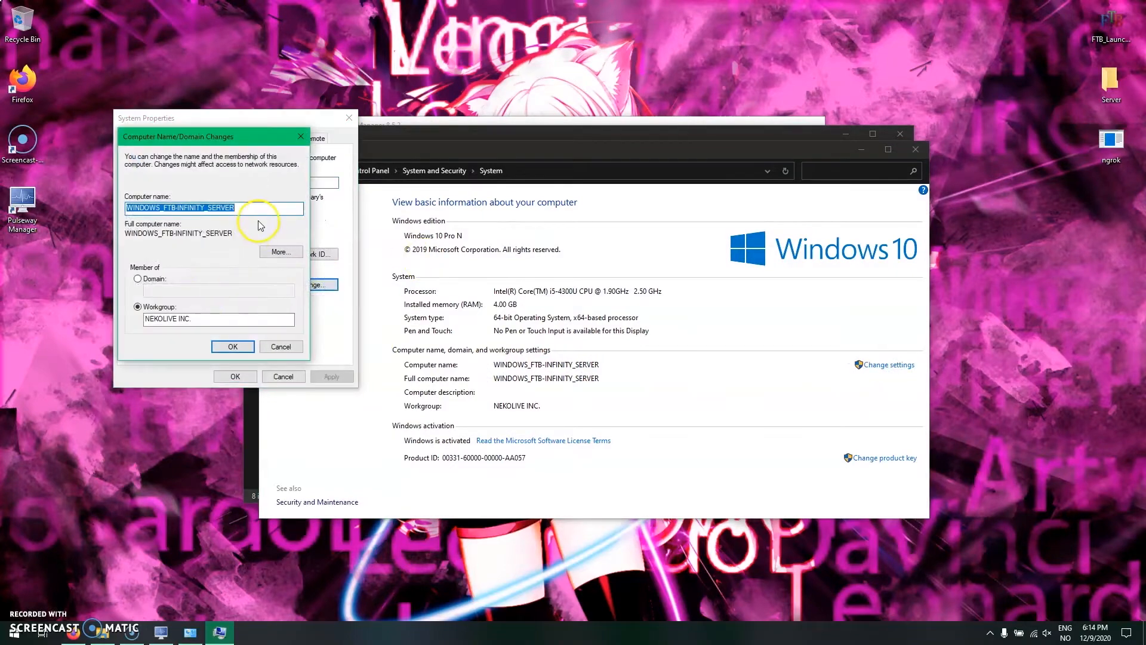
left_click(281, 346)
left_click(284, 376)
left_click(916, 149)
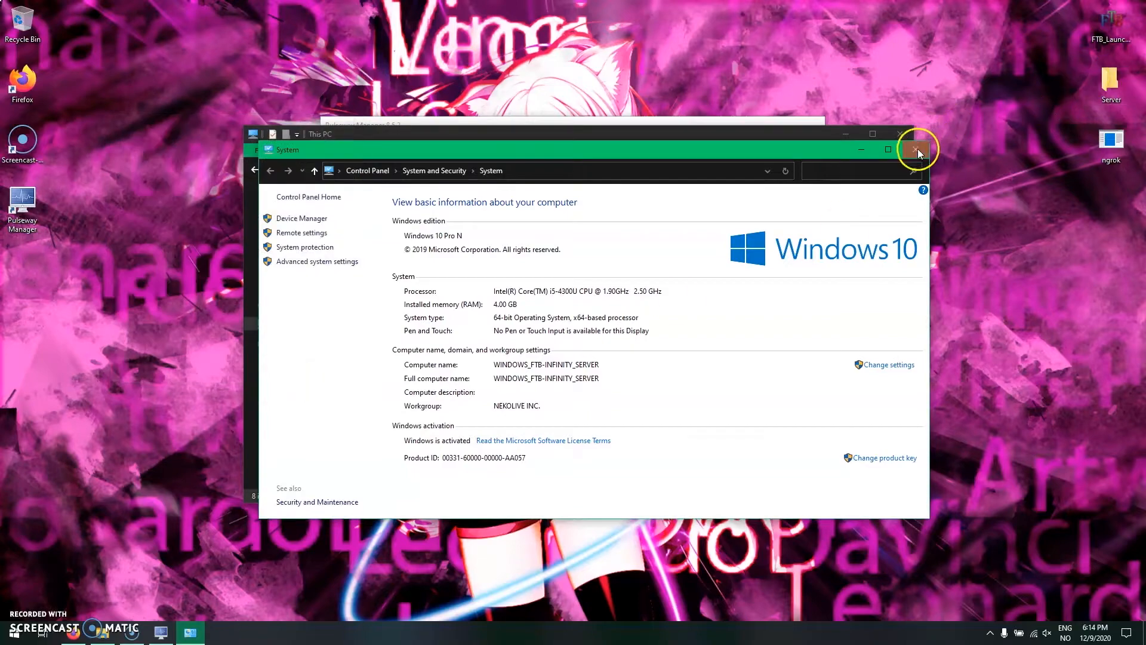
left_click(911, 141)
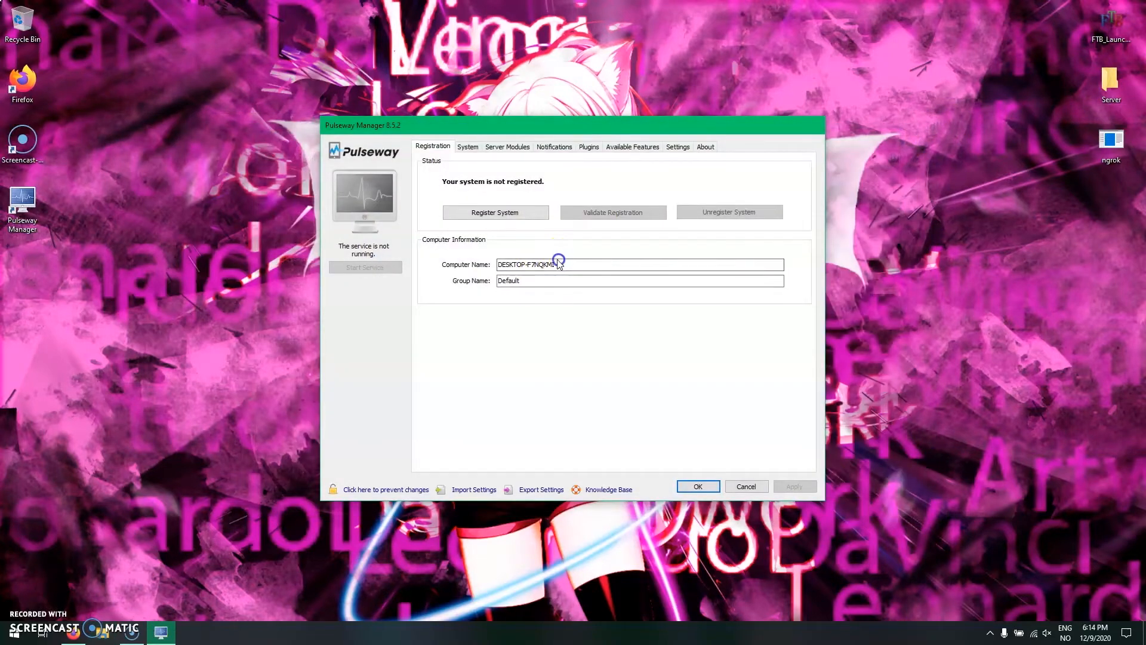
- Set the computer name to WINDOWS_FTB-INFINITY_SERVER and authenticate the system registration with the account password and two-factor code
left_click_drag(596, 269, 402, 269)
type("WINDOWS_FTB-INFINITY_SERVER")
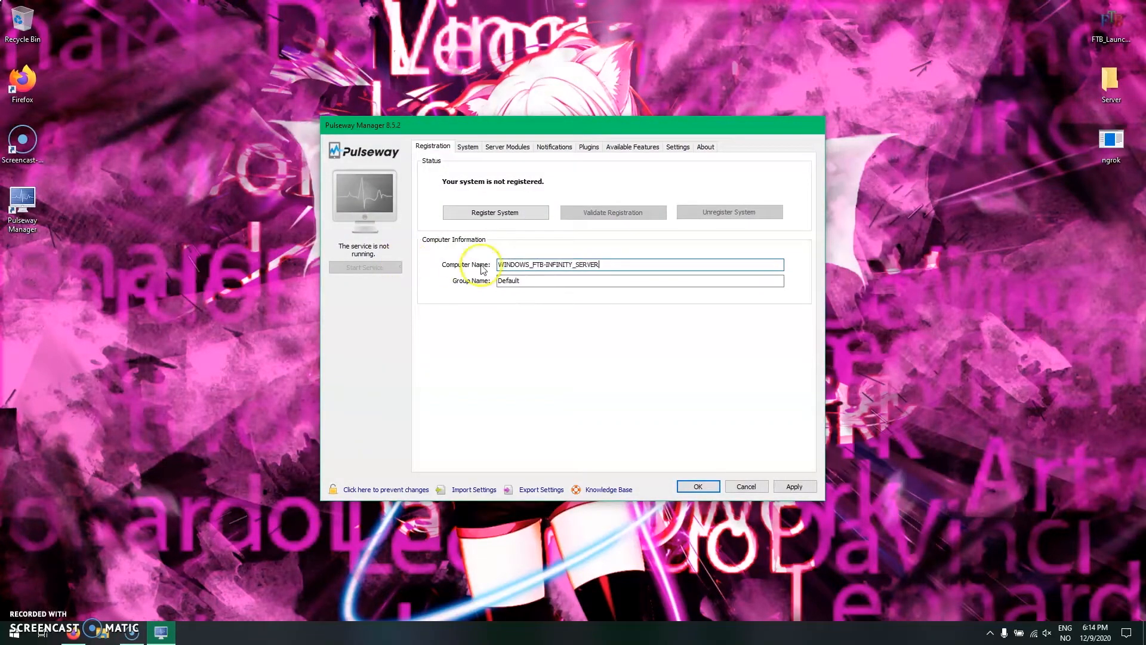
left_click(479, 210)
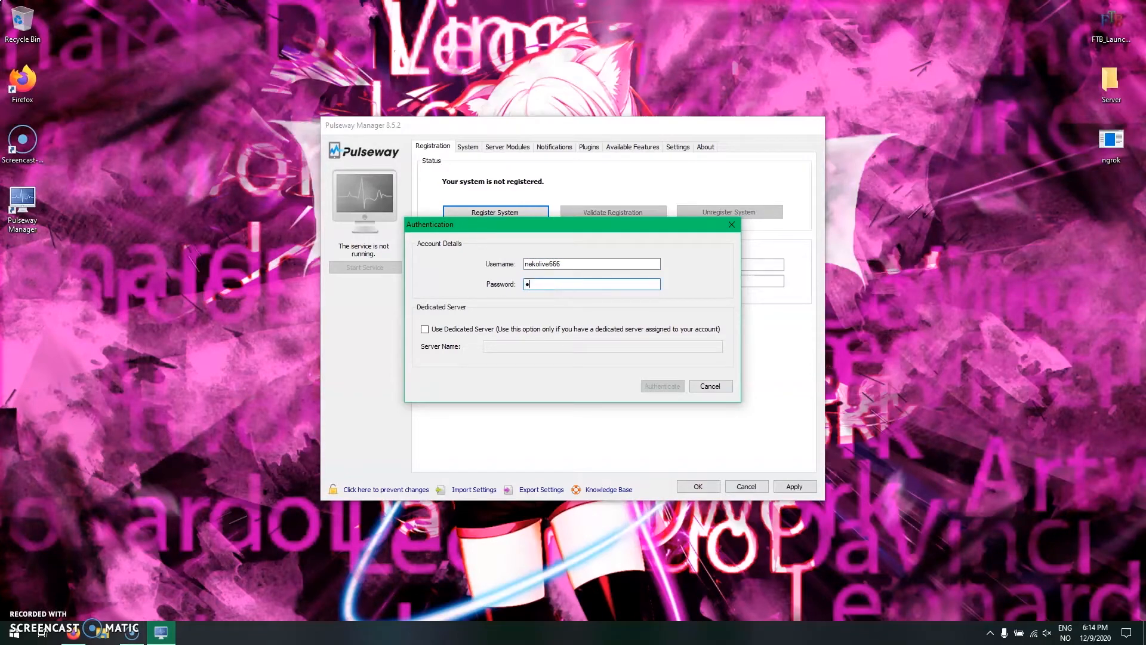
type("***")
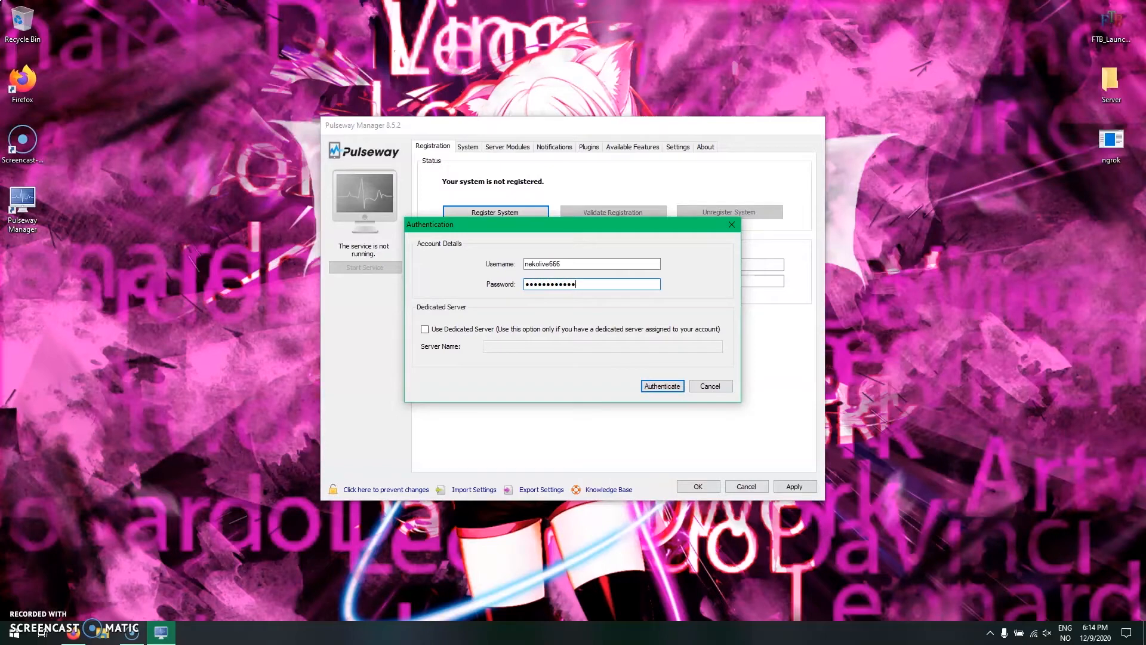
key("Return")
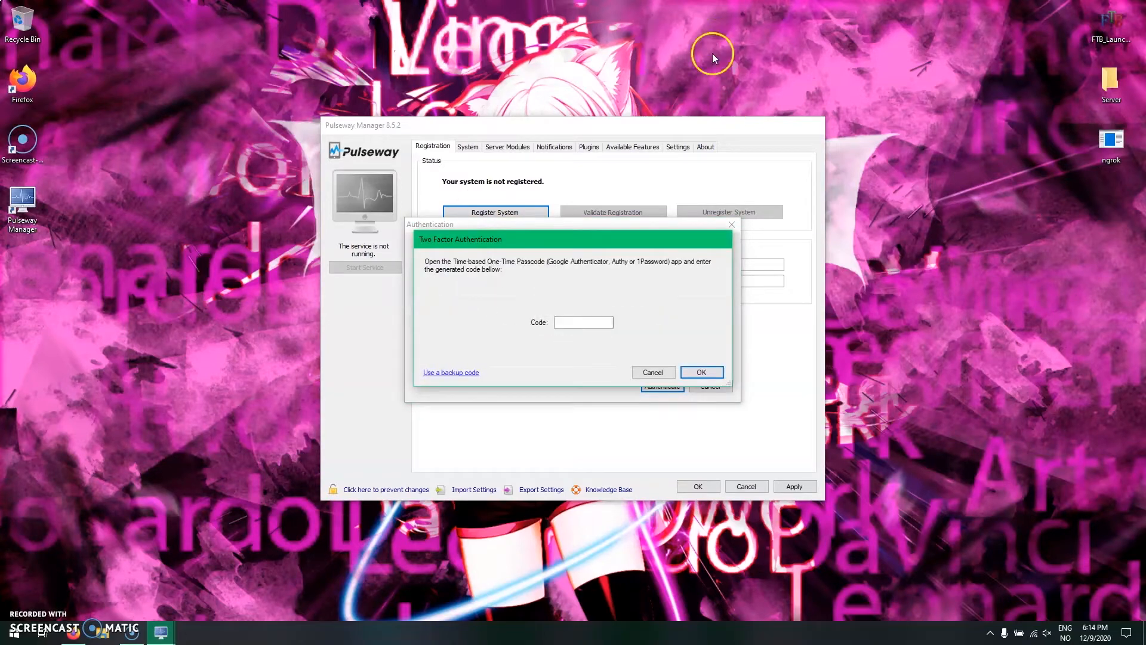
left_click(586, 320)
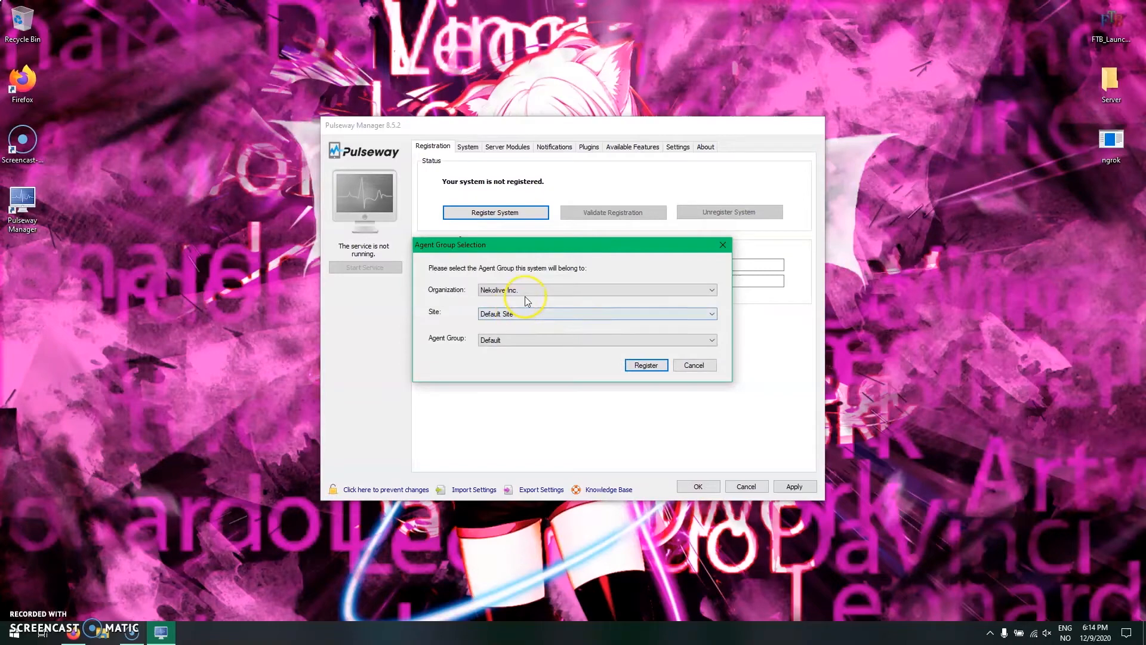
- Register the system under Nekolive Inc., Default Site, agent group Default, and apply the settings and close Pulseway Manager
left_click(649, 366)
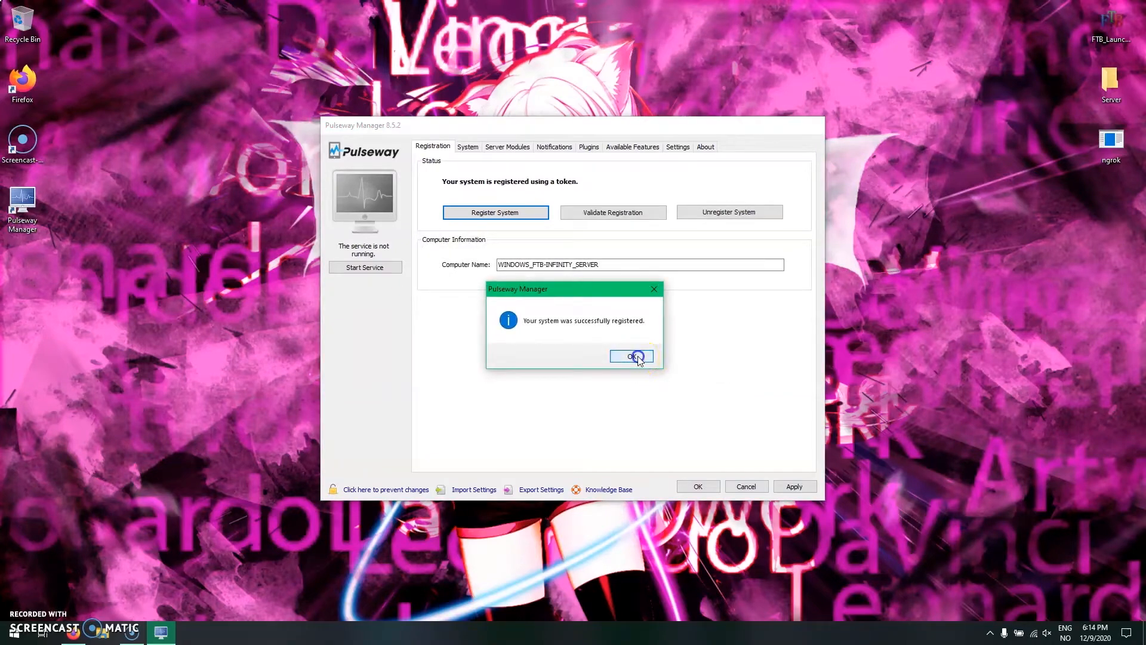
left_click(638, 356)
left_click(606, 356)
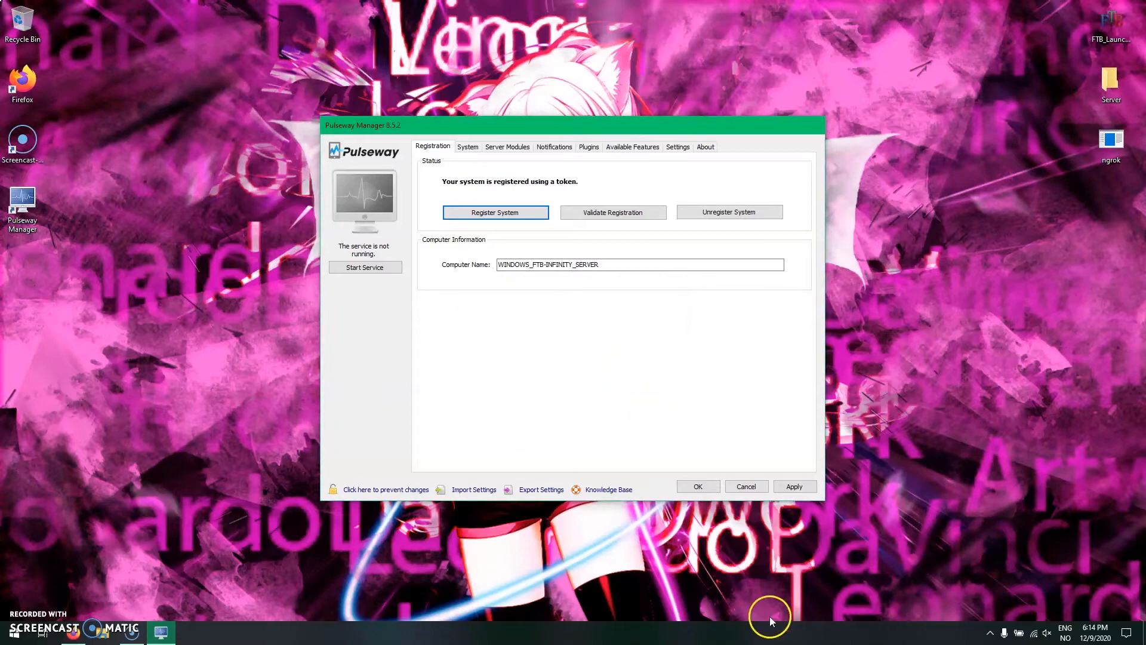
left_click(794, 487)
left_click(698, 487)
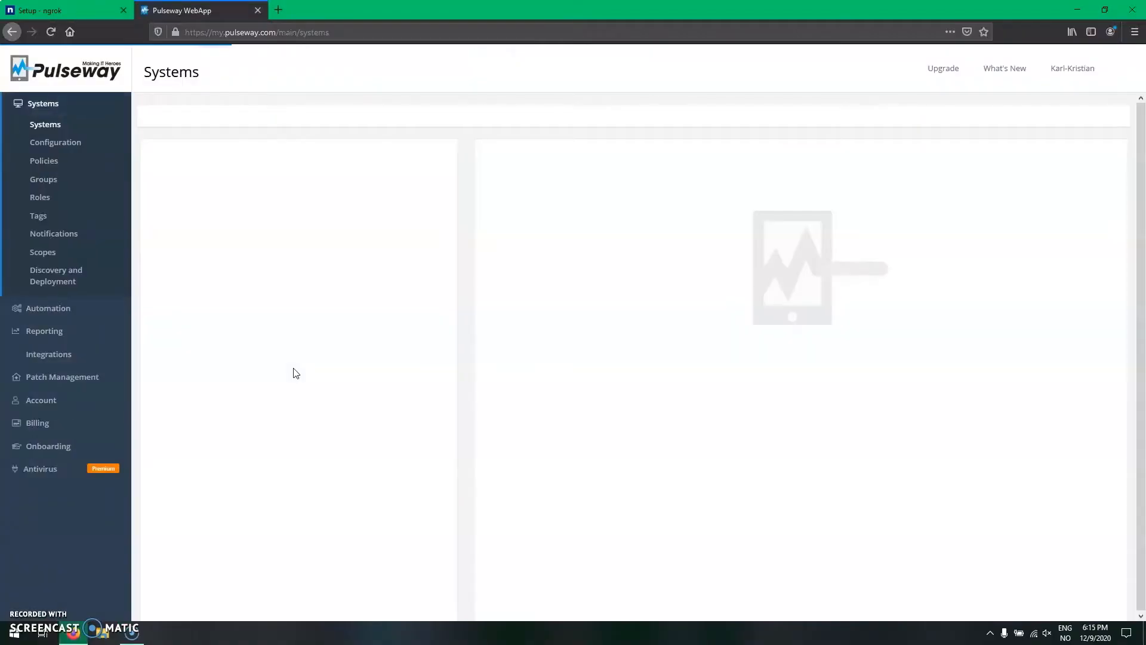
- In the Pulseway WebApp, add the MC Servers tag to WINDOWS_FTB-INFINITY_SERVER, and close the tab and minimise the browser
left_click(542, 399)
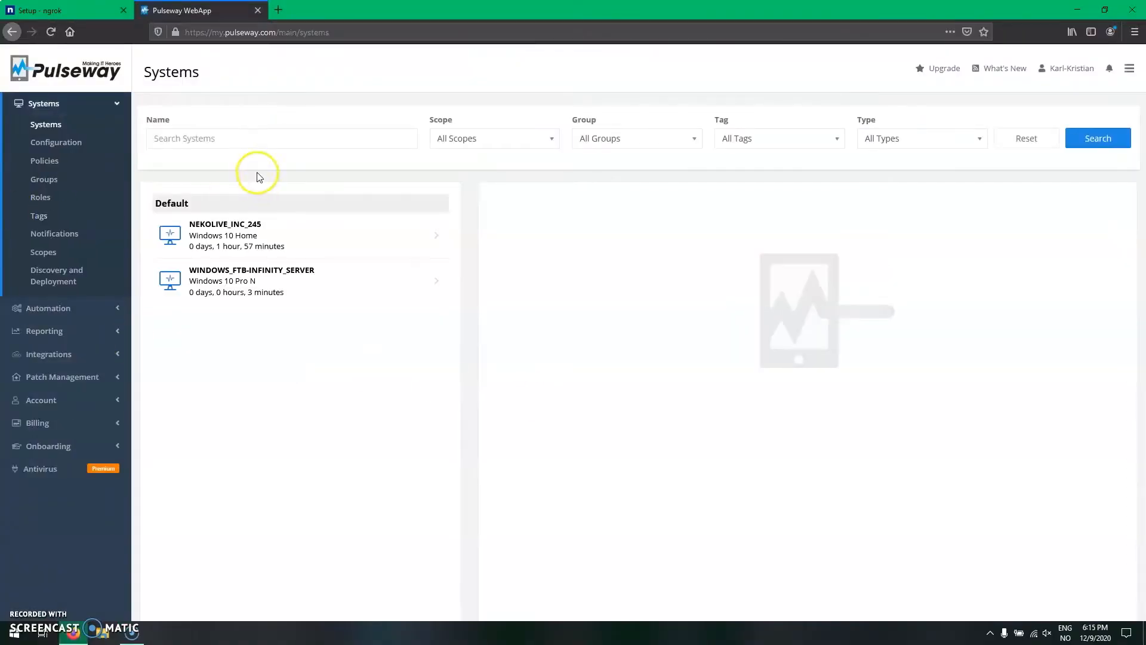
left_click(286, 276)
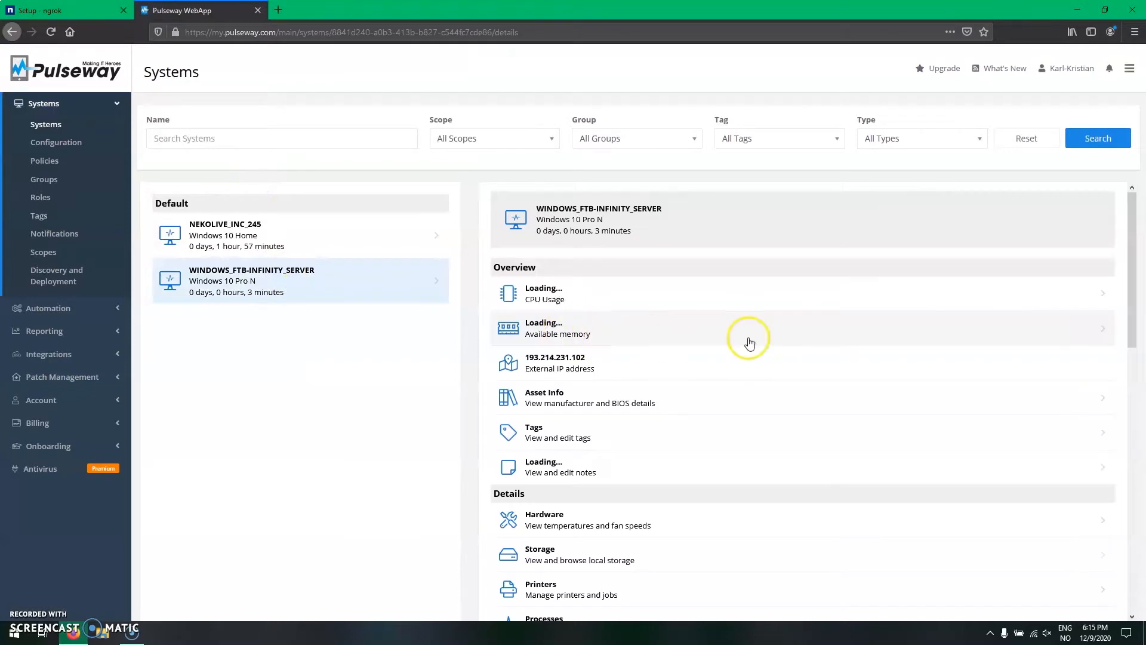
left_click(622, 446)
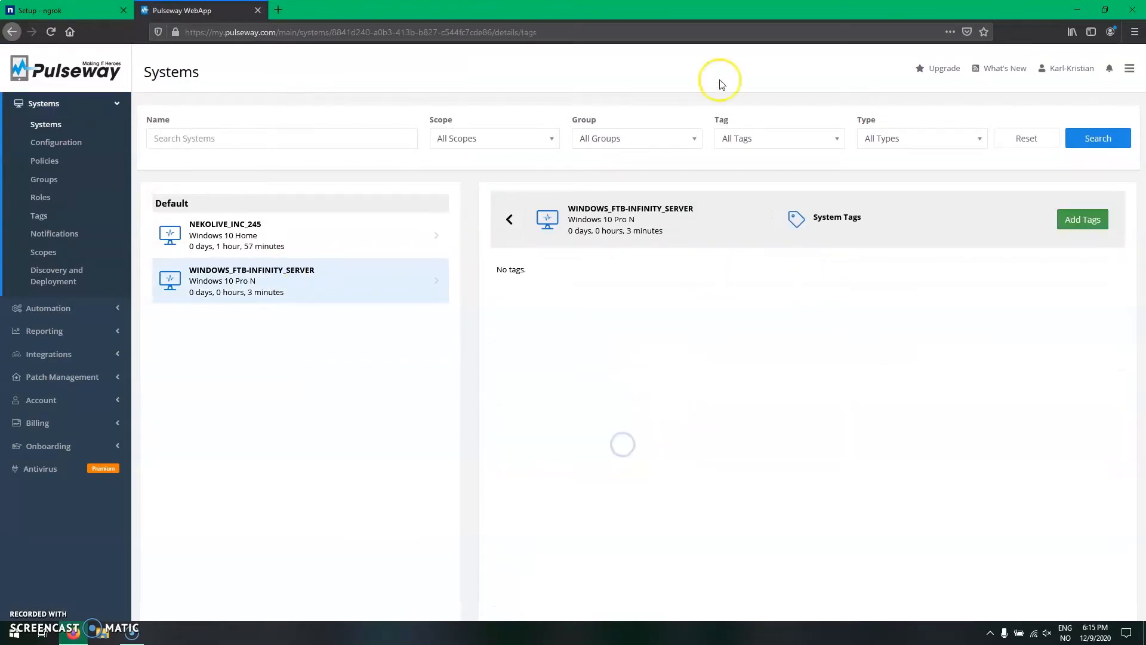
left_click(1091, 215)
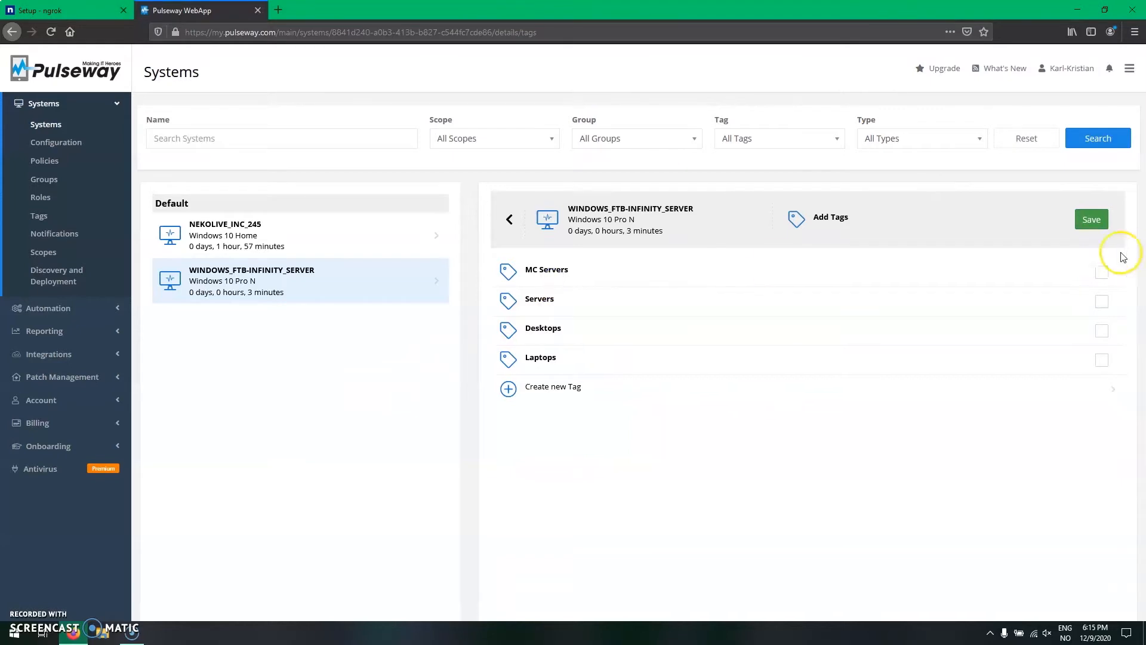
left_click(1101, 272)
left_click(1091, 230)
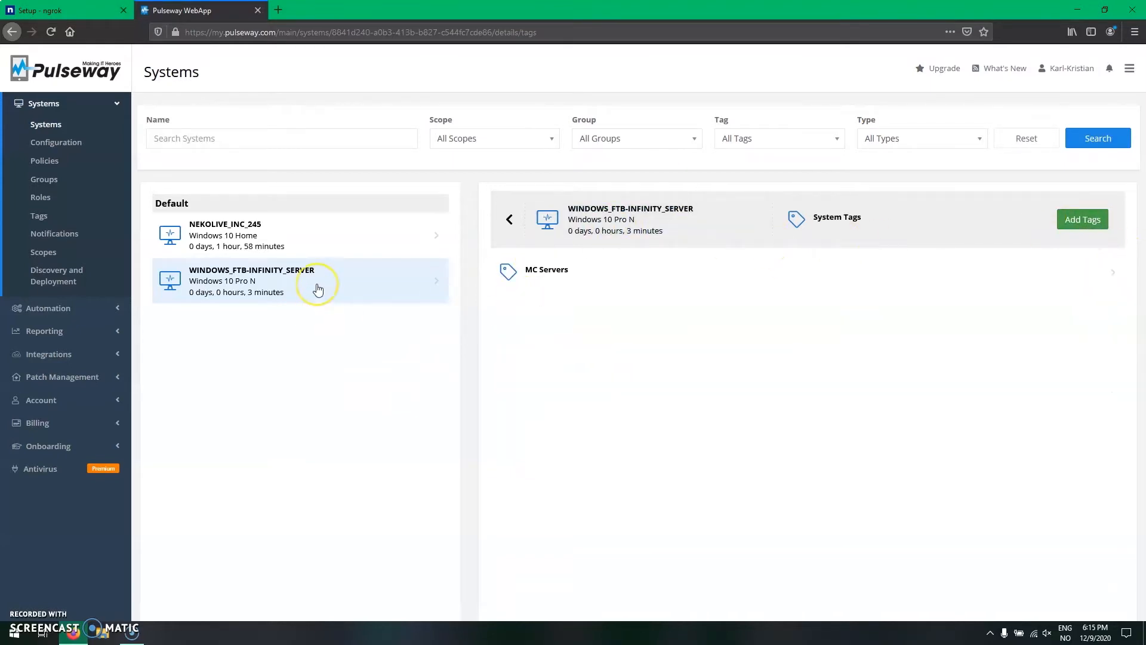
left_click(258, 11)
left_click(1077, 9)
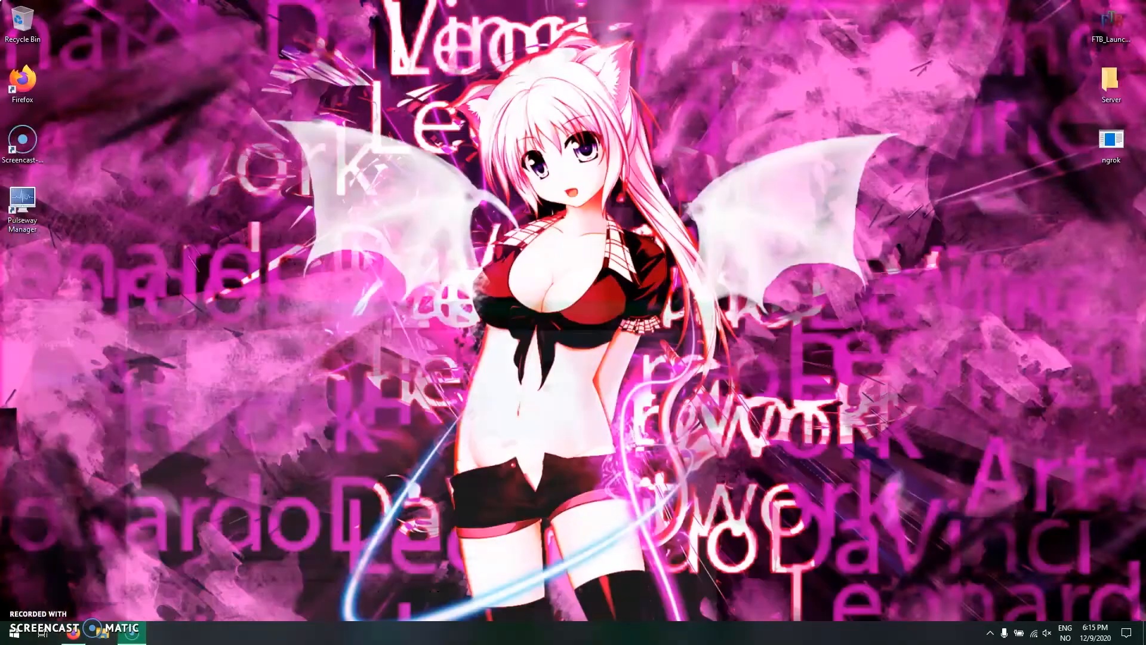
- Start the FTB Launcher from the desktop and close its console window
left_click(1102, 38)
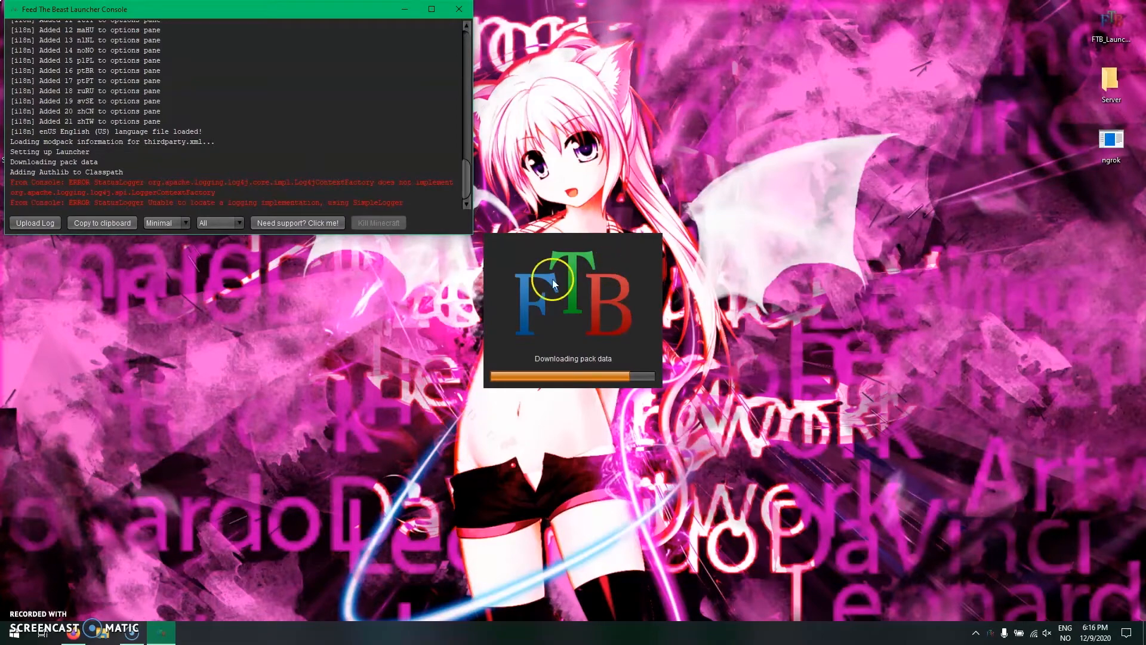
right_click(161, 632)
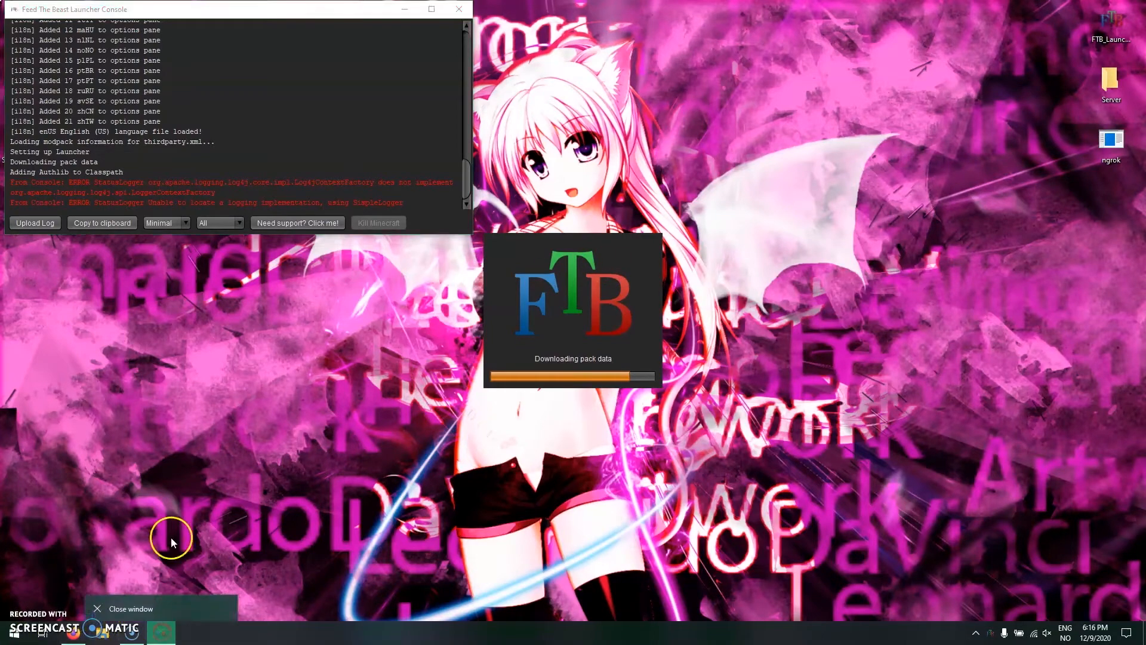
left_click(152, 607)
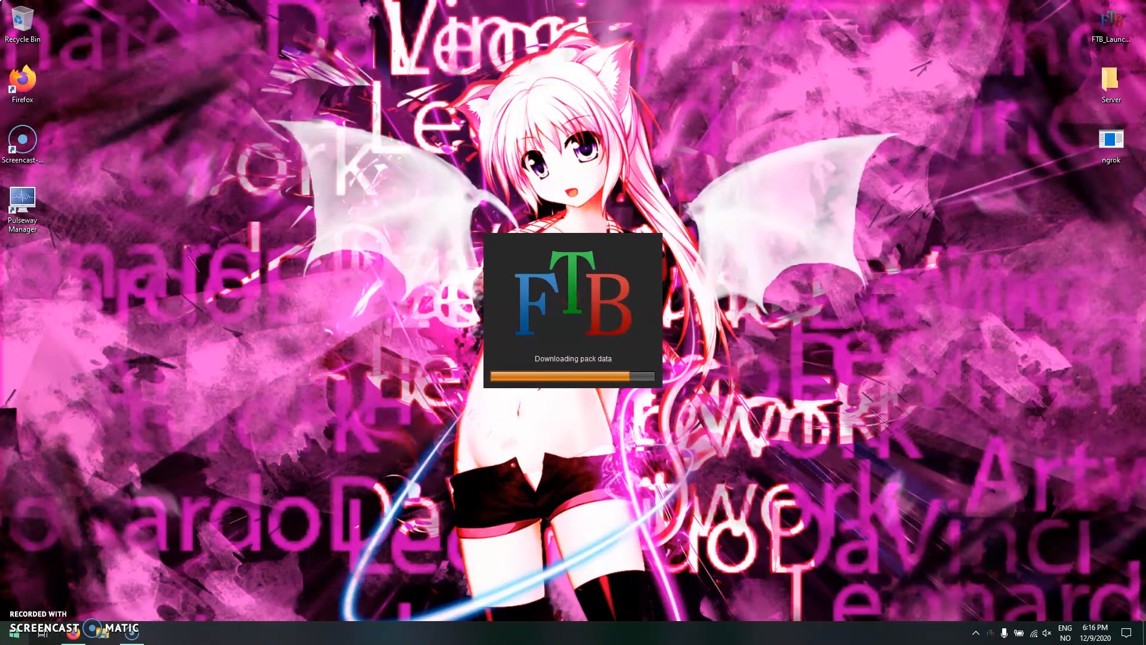
right_click(13, 633)
left_click(89, 511)
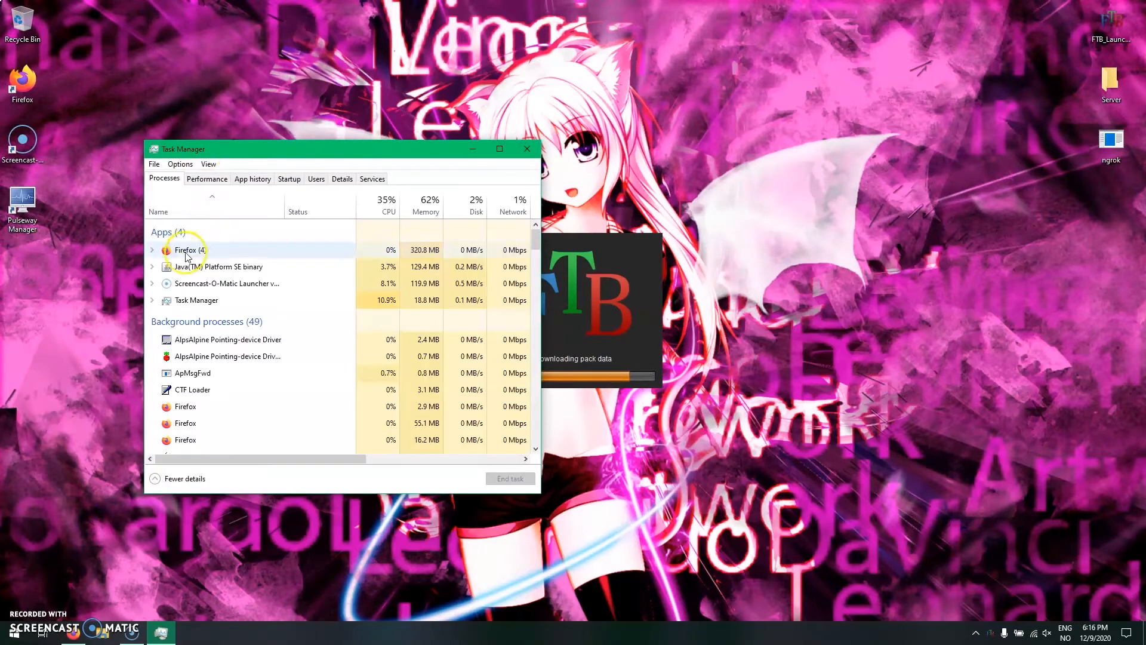
left_click(196, 267)
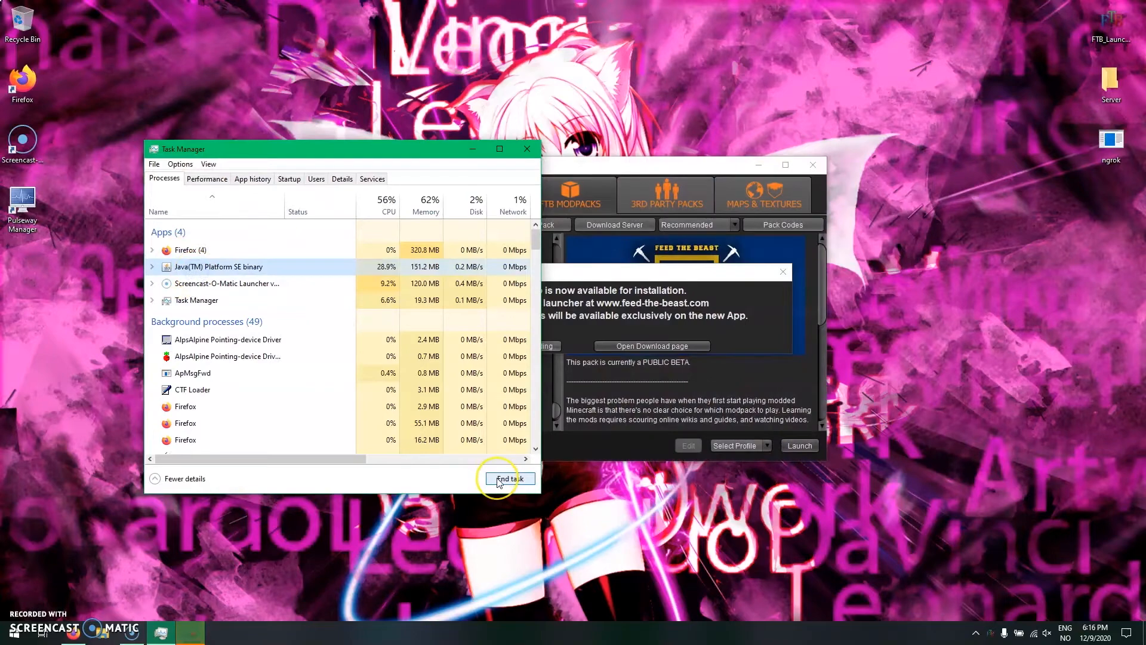
left_click(527, 149)
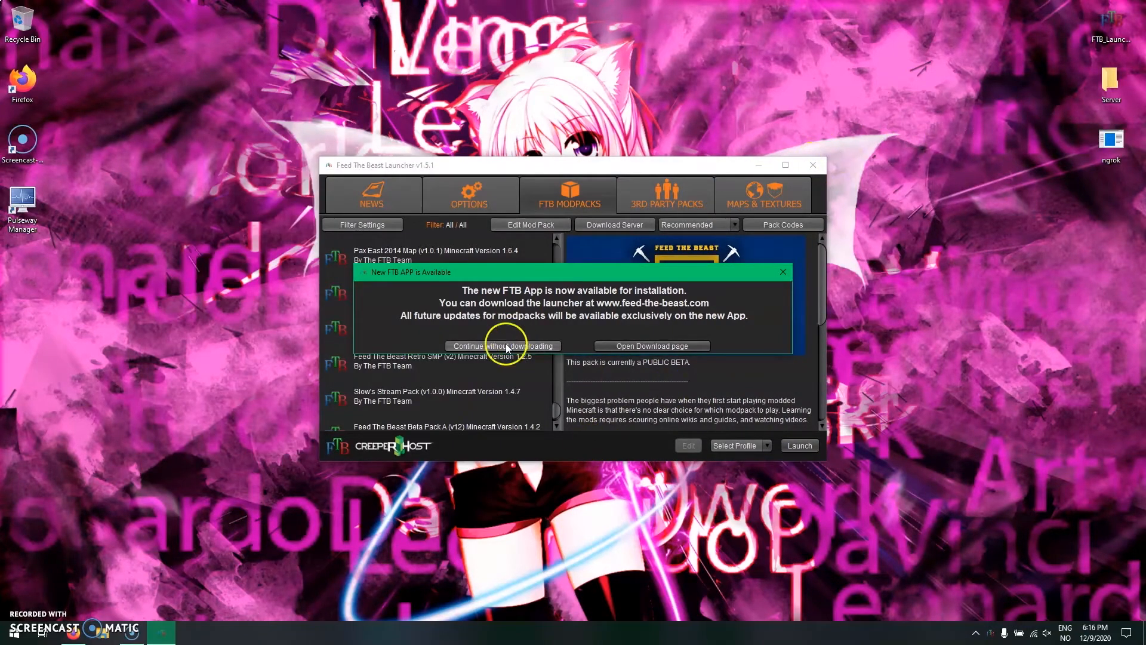
- Continue without downloading the new FTB App and request the server download for FTB Infinity Evolved 1.7
left_click(511, 343)
scroll(500, 349, "up", 10)
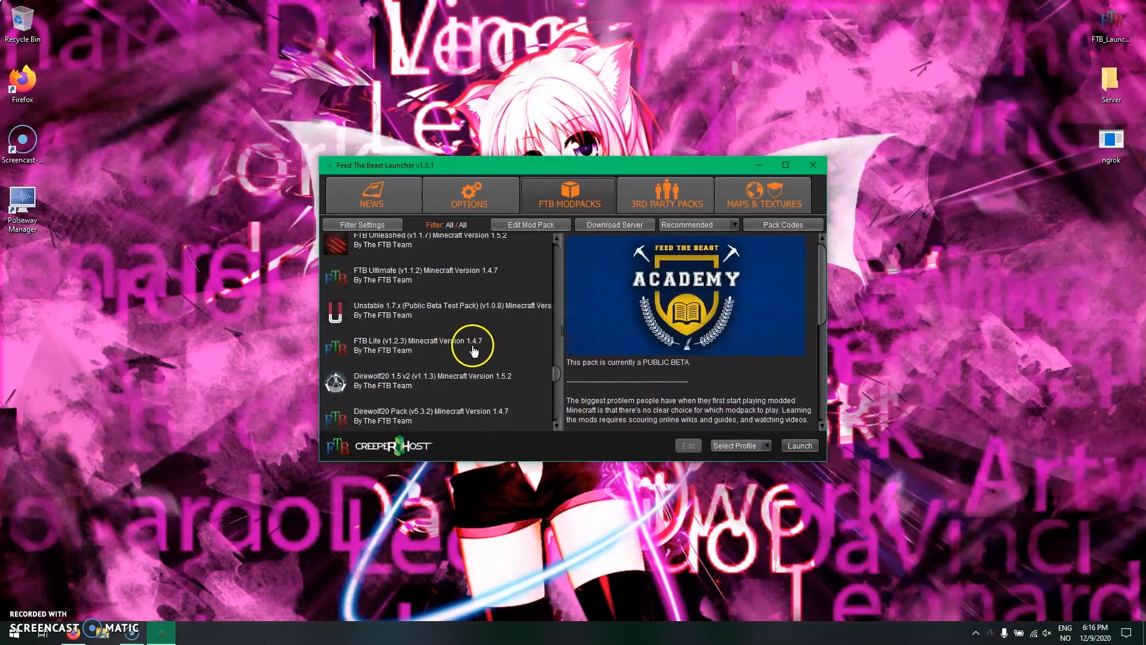
scroll(404, 328, "up", 5)
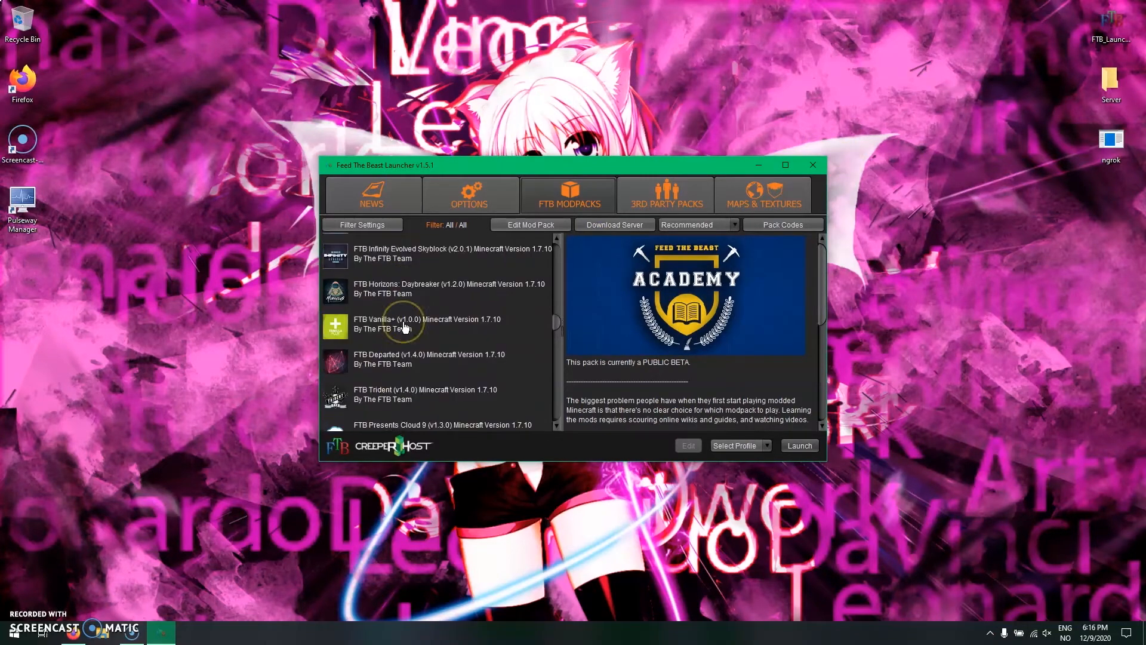
left_click(371, 256)
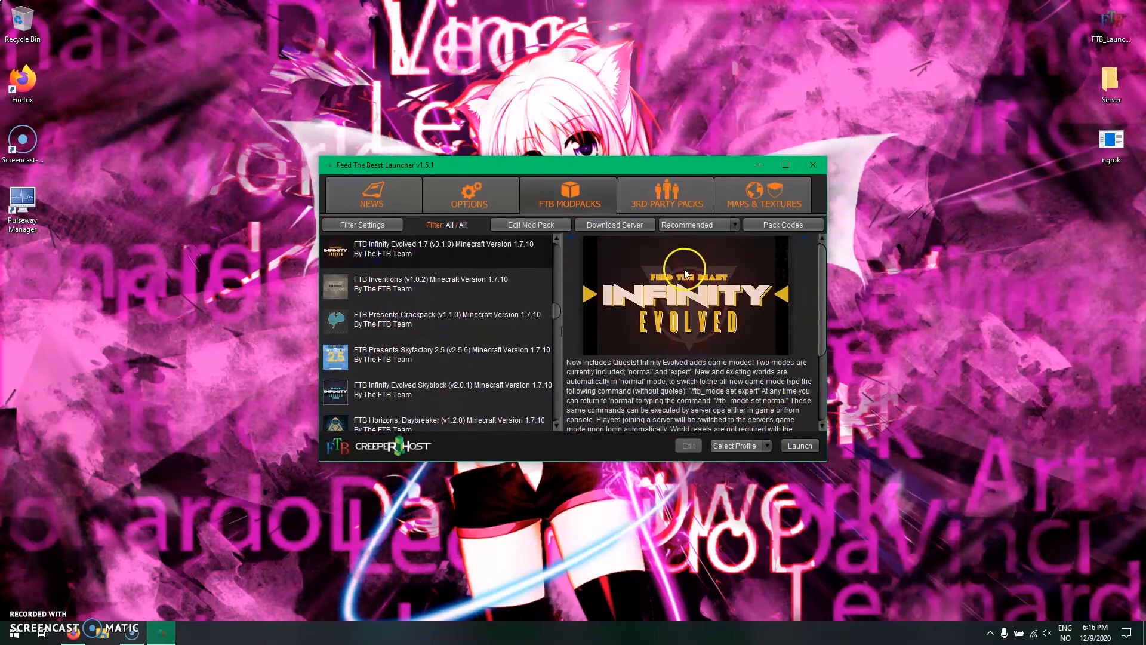
left_click(615, 225)
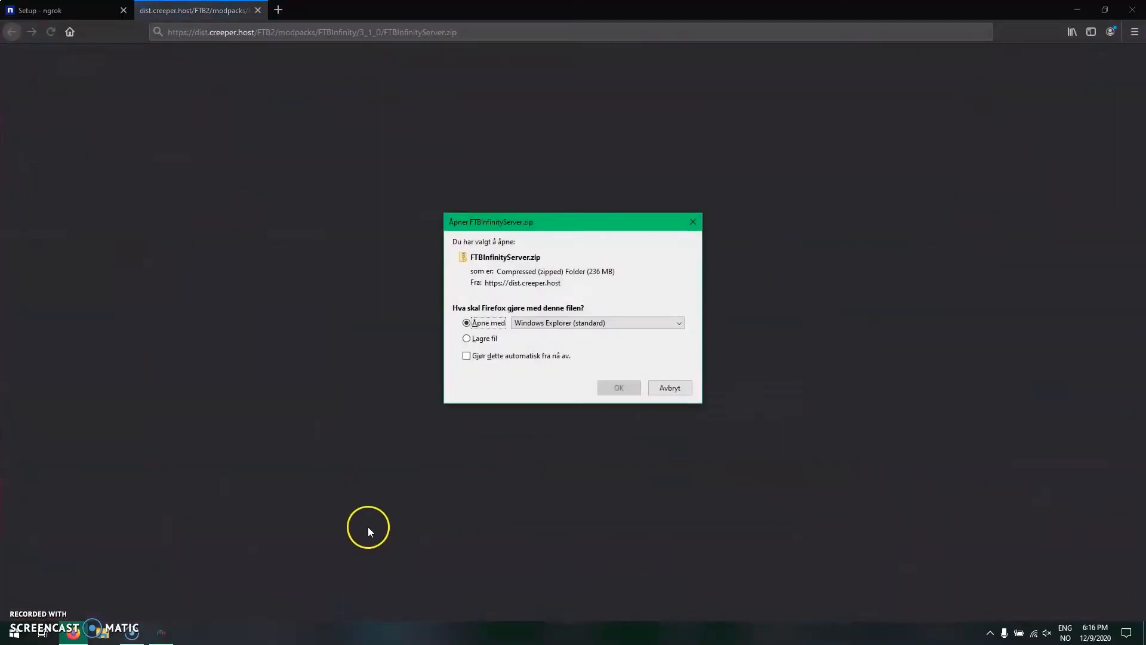
- Close the Feed The Beast Launcher and save FTBInfinityServer.zip to disk
left_click(156, 633)
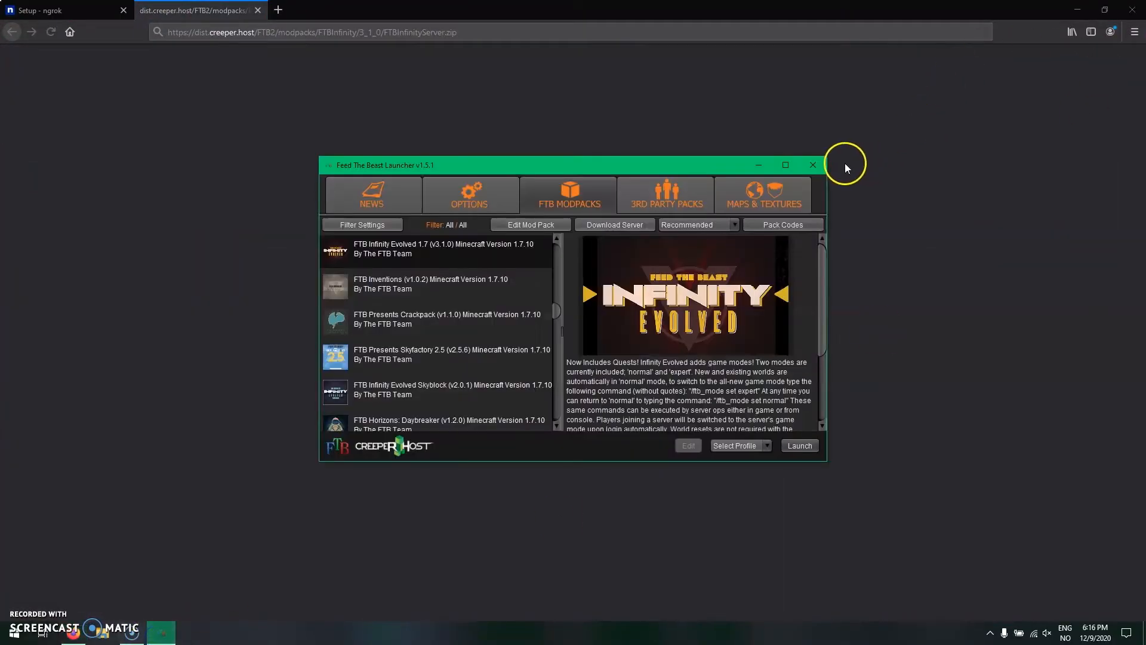
left_click(813, 165)
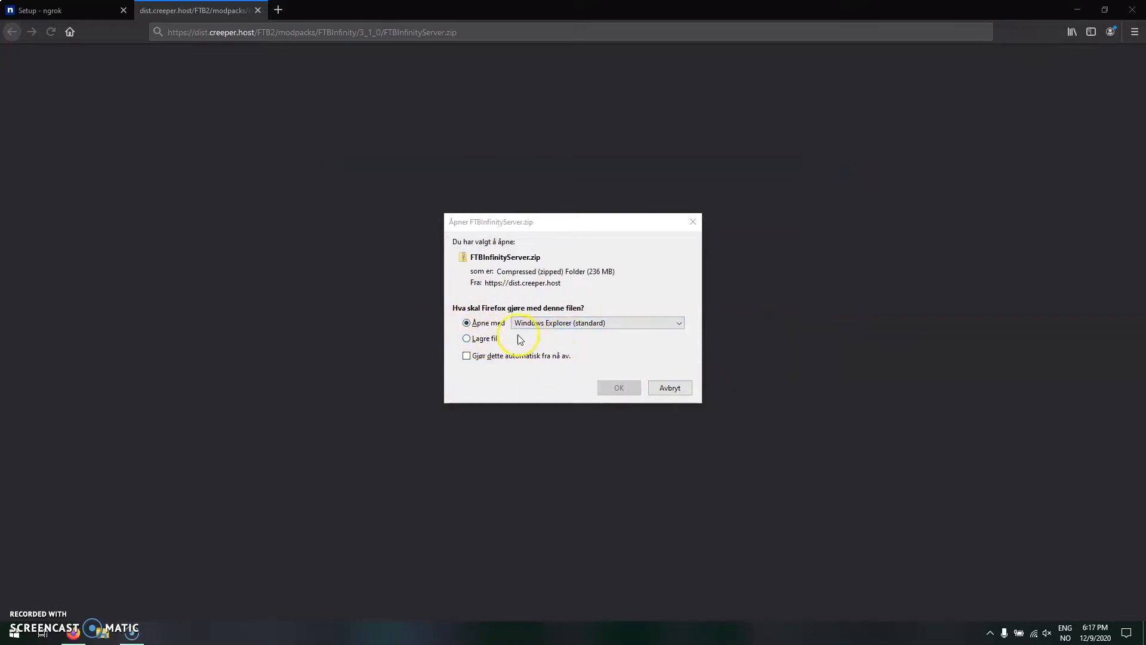
left_click(492, 346)
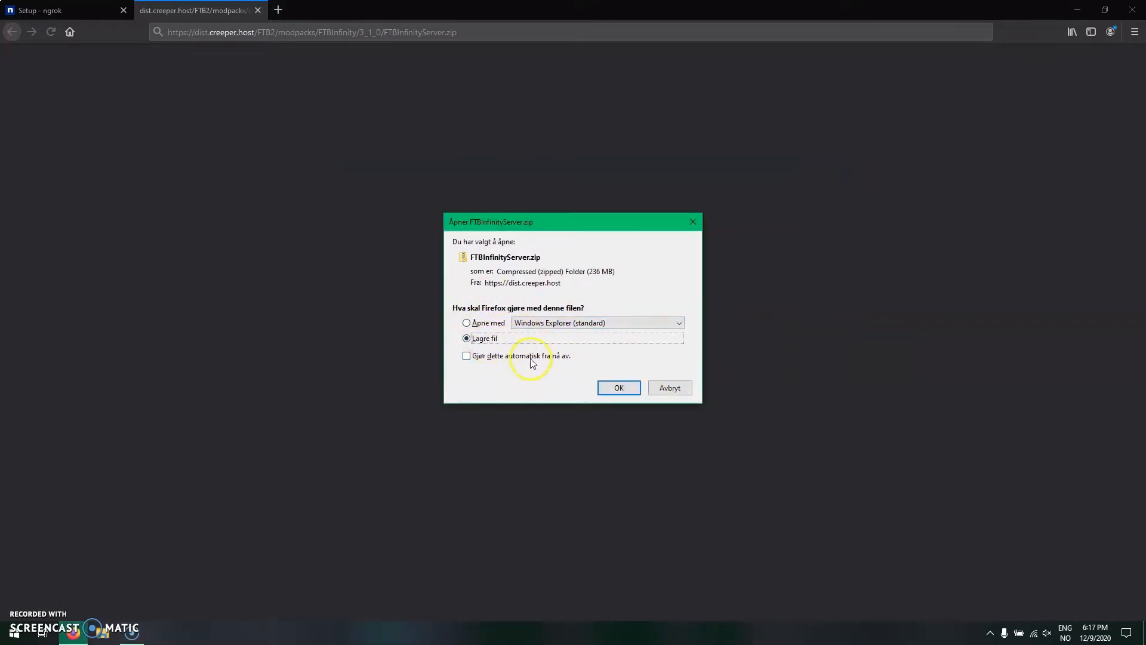
left_click(615, 389)
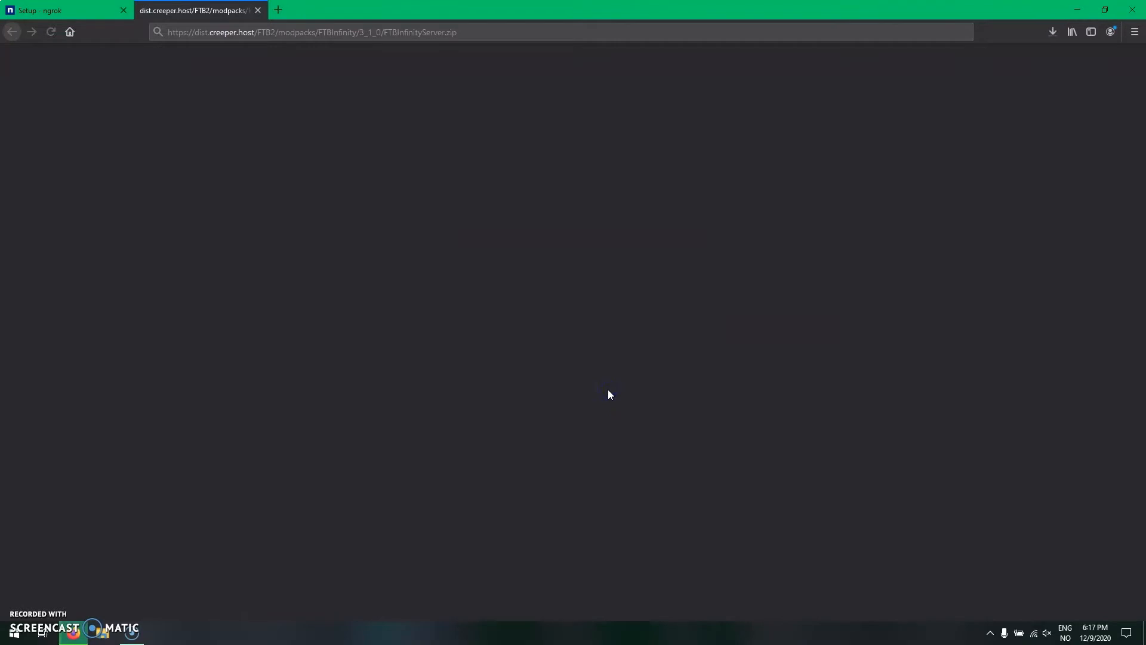
- Show the downloaded FTBInfinityServer.zip in its folder, and close the empty download tab and minimise Firefox
left_click(1050, 33)
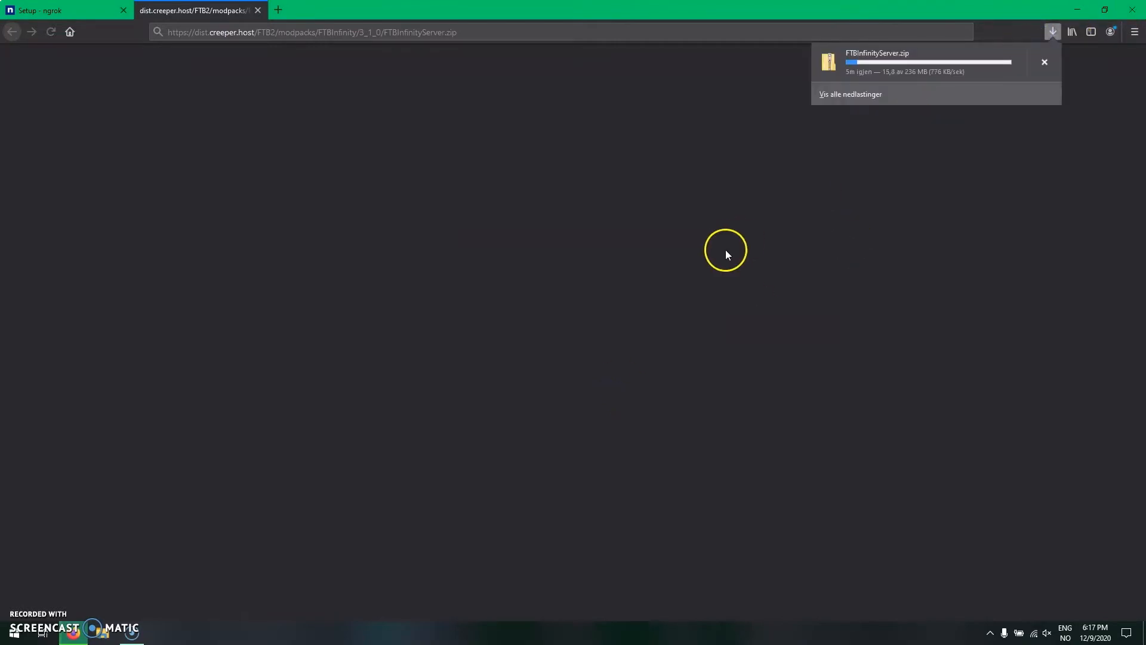
left_click(120, 639)
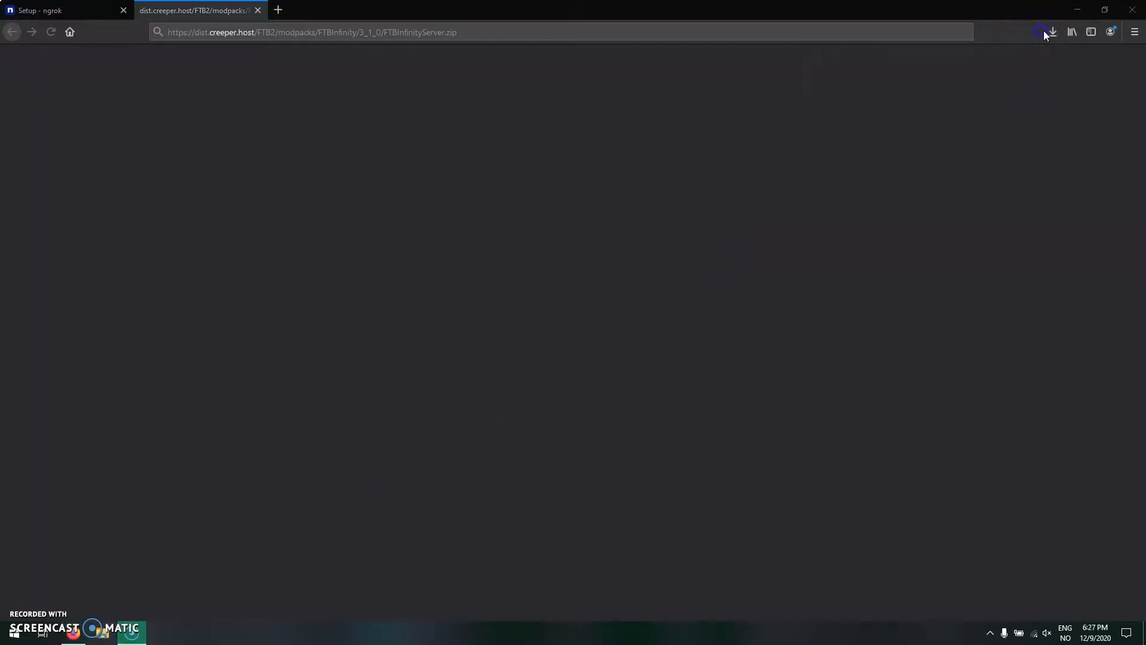
left_click(1051, 31)
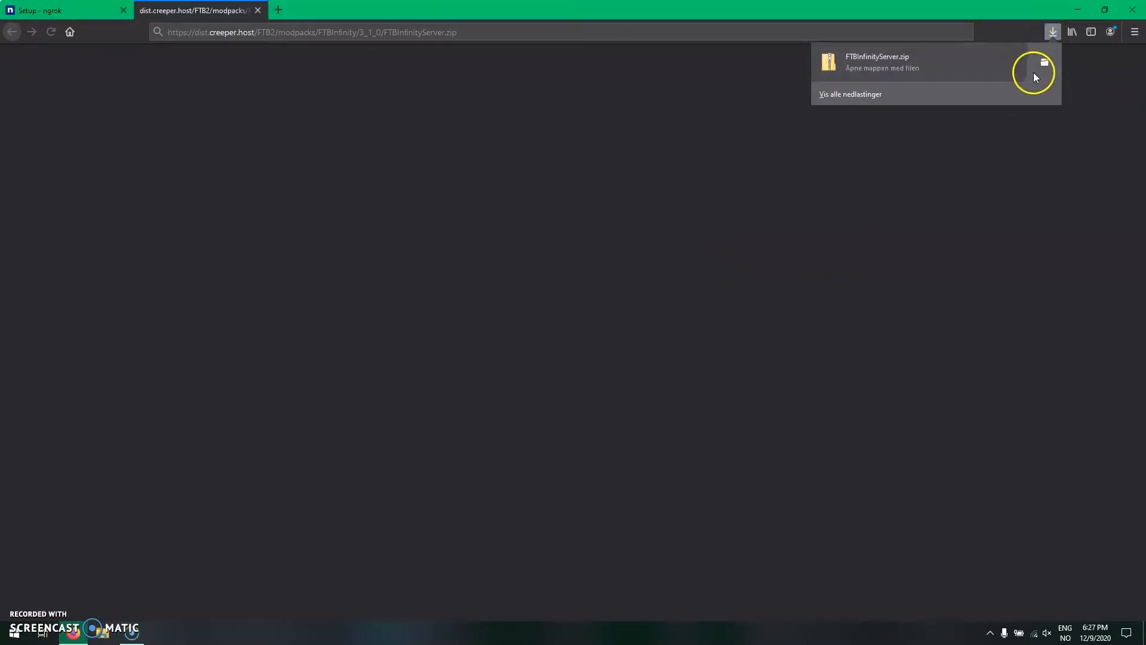
left_click(1036, 74)
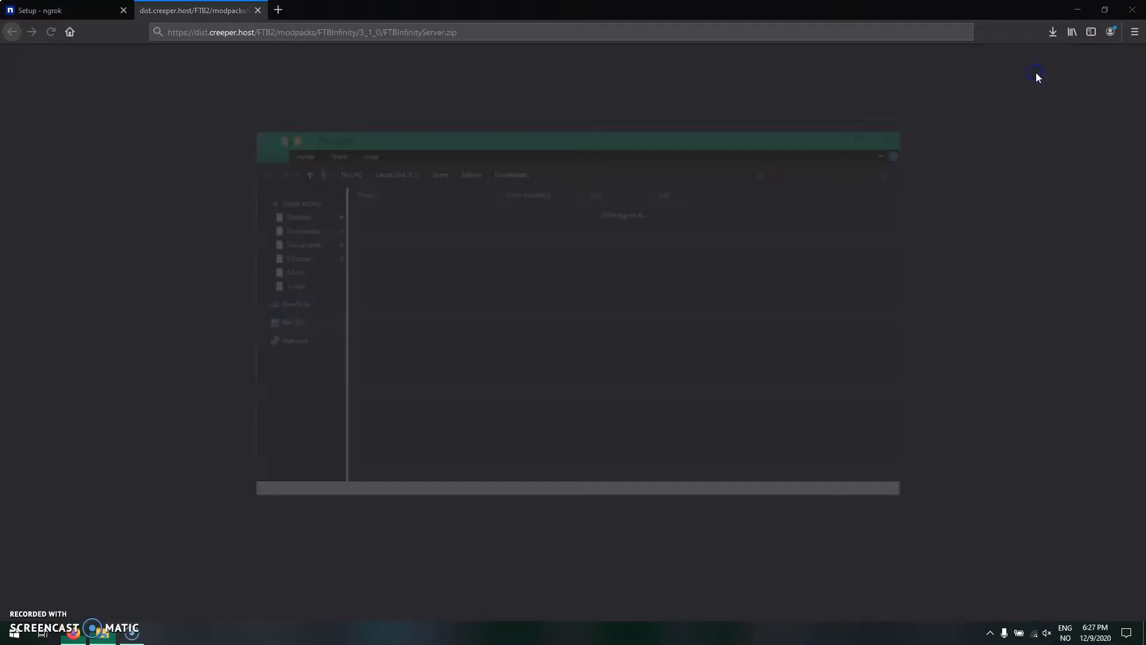
left_click(258, 10)
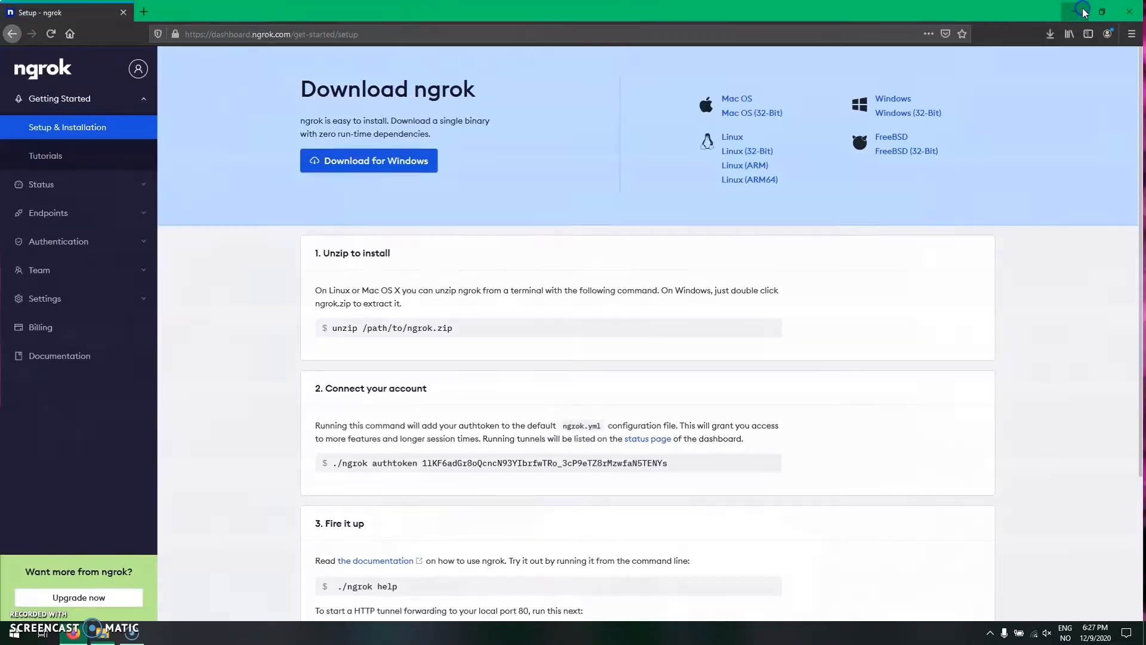
left_click(1132, 10)
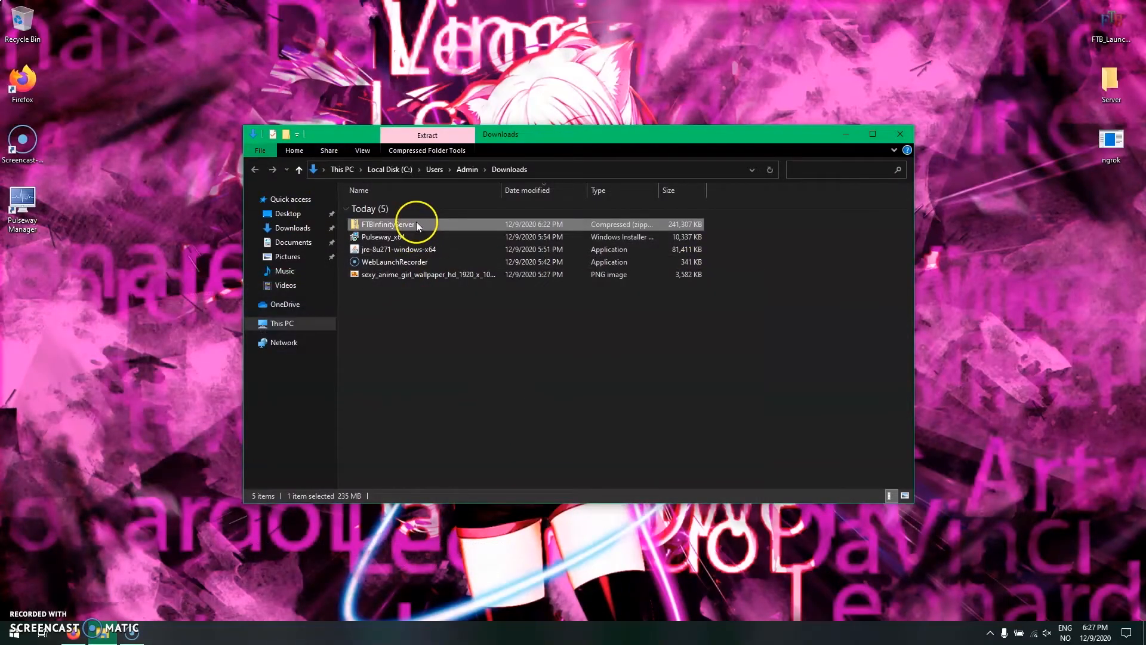
- Copy all contents of FTBInfinityServer.zip into the Server folder on the desktop, showing the detailed copy progress
double_click(460, 224)
left_click_drag(472, 432, 436, 179)
left_click_drag(442, 245, 1117, 96)
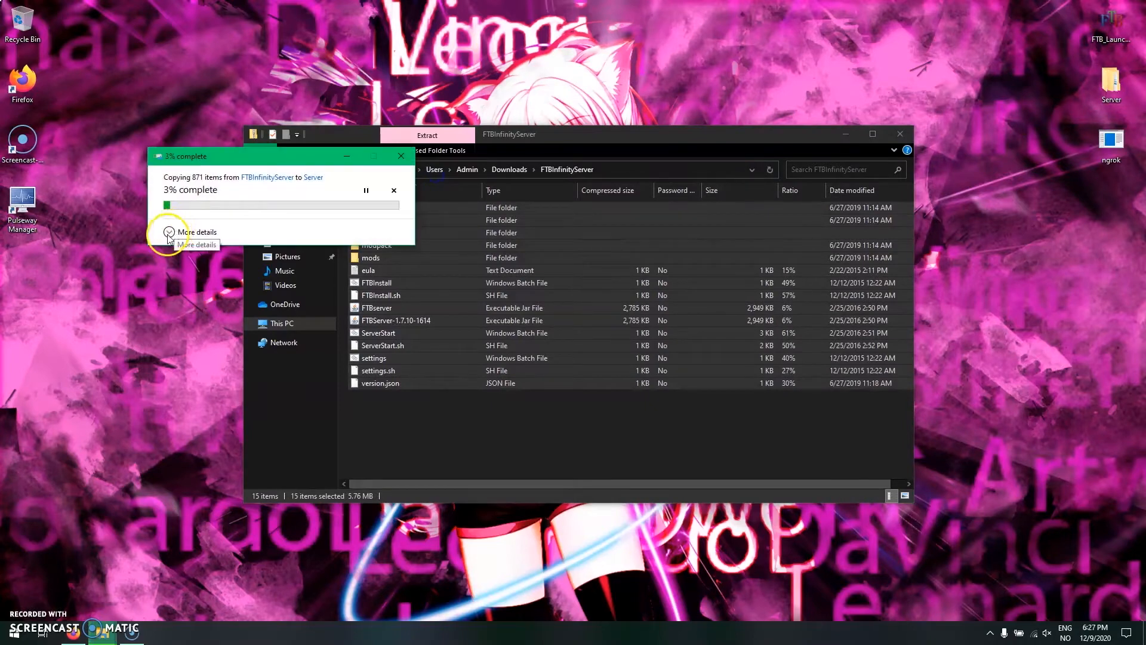
left_click(169, 233)
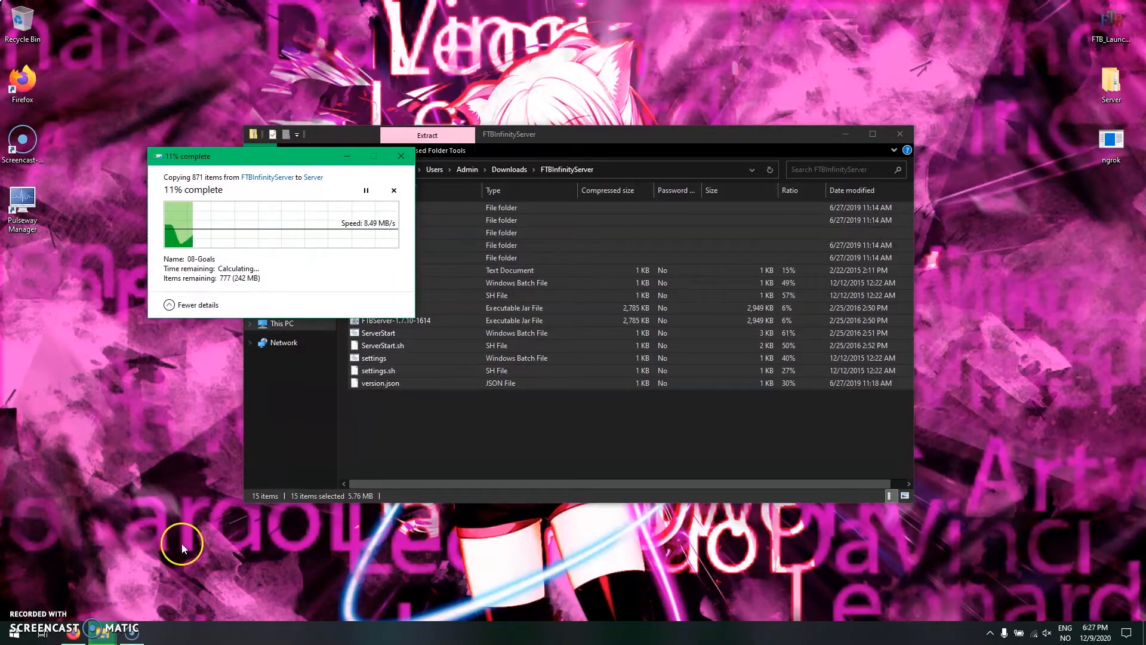
left_click(138, 630)
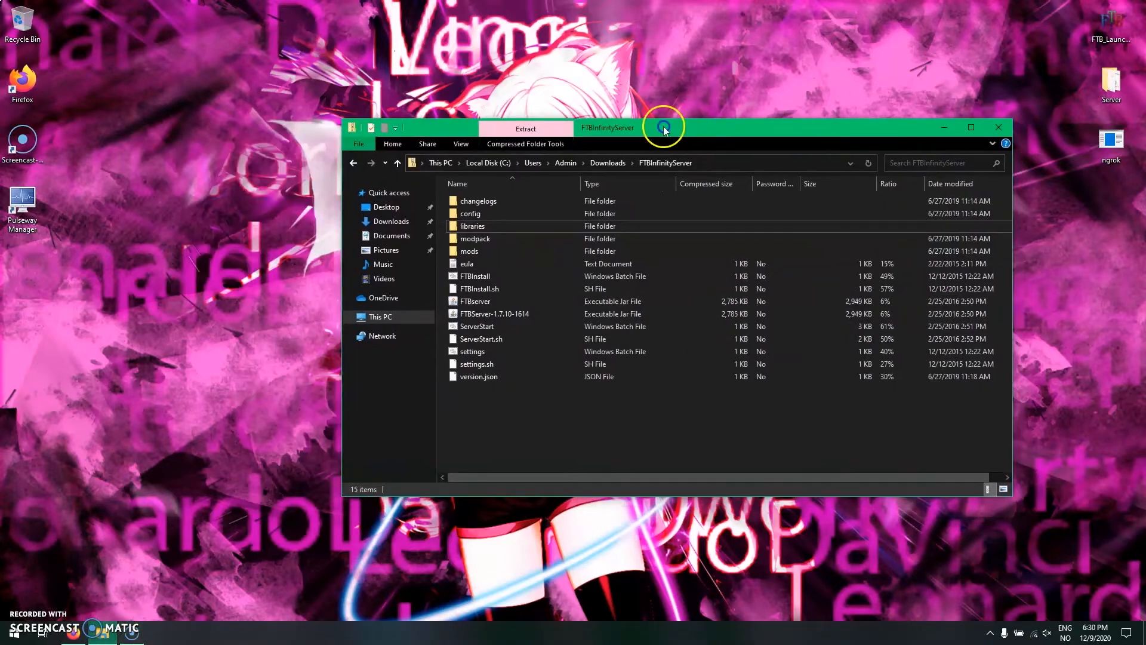
left_click_drag(660, 115, 578, 64)
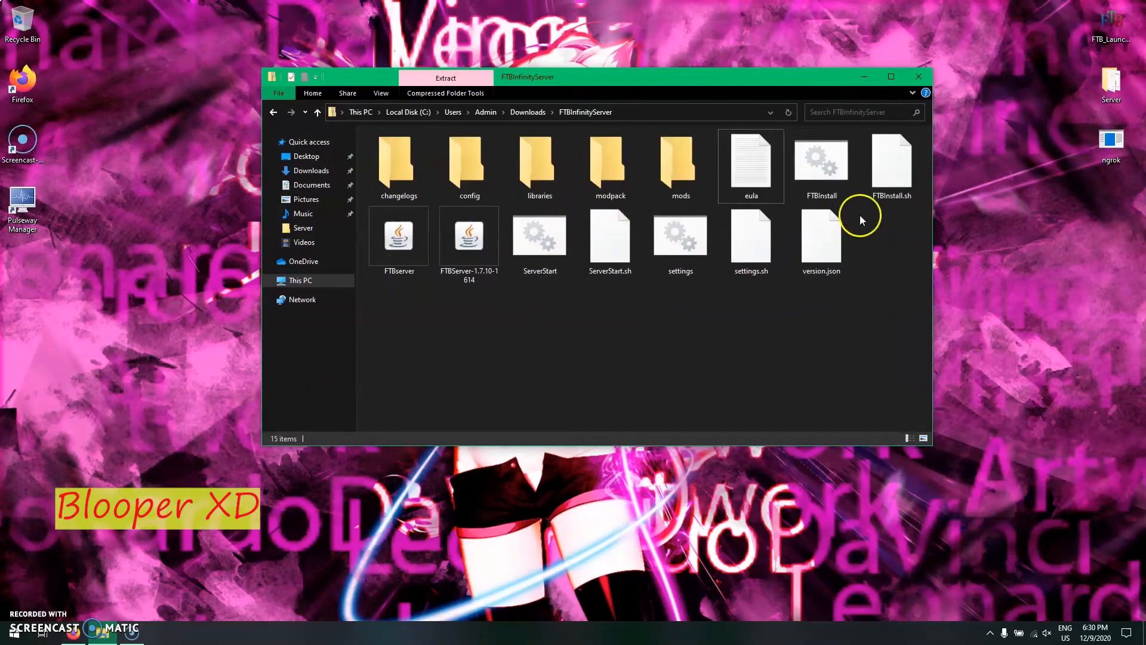
double_click(822, 164)
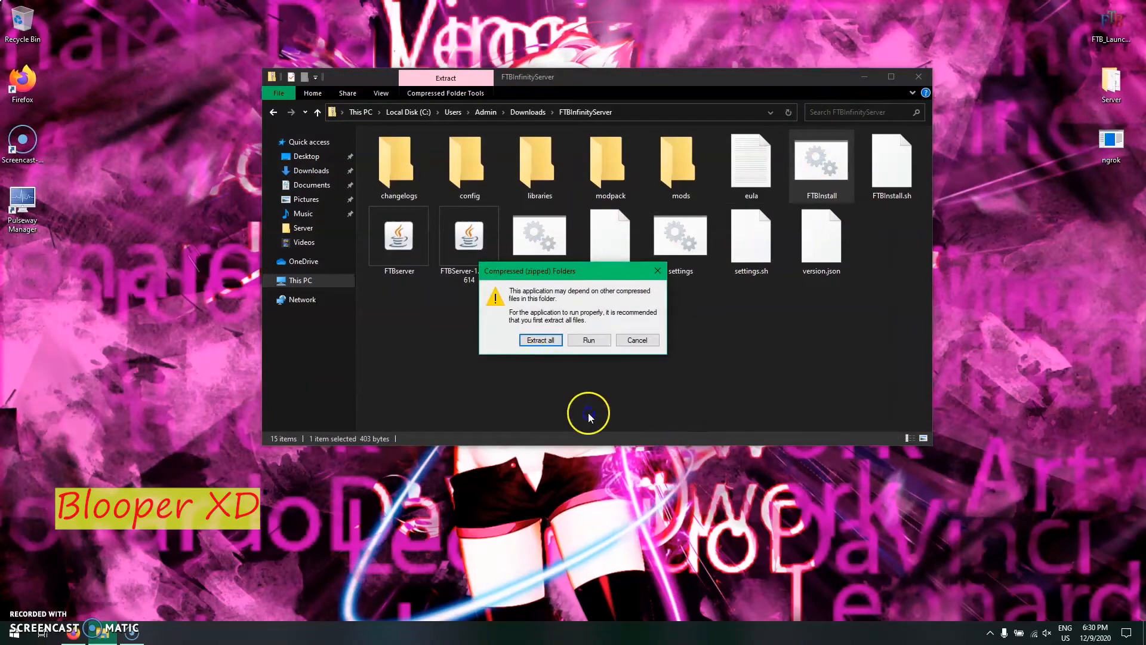
left_click(540, 340)
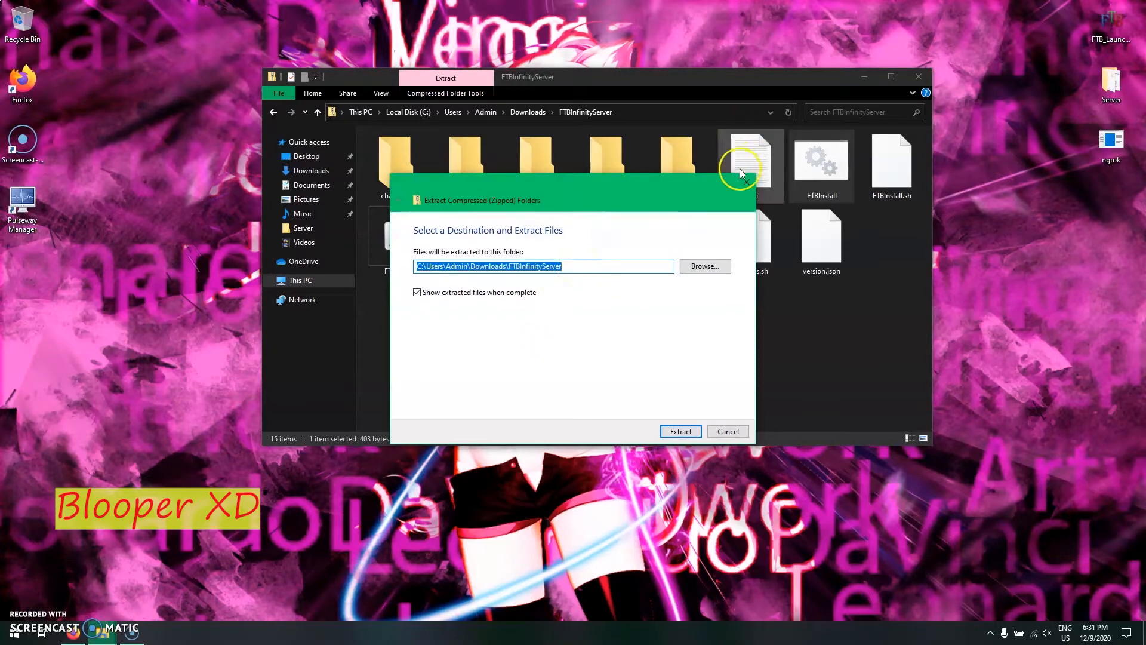
left_click(746, 182)
left_click(529, 112)
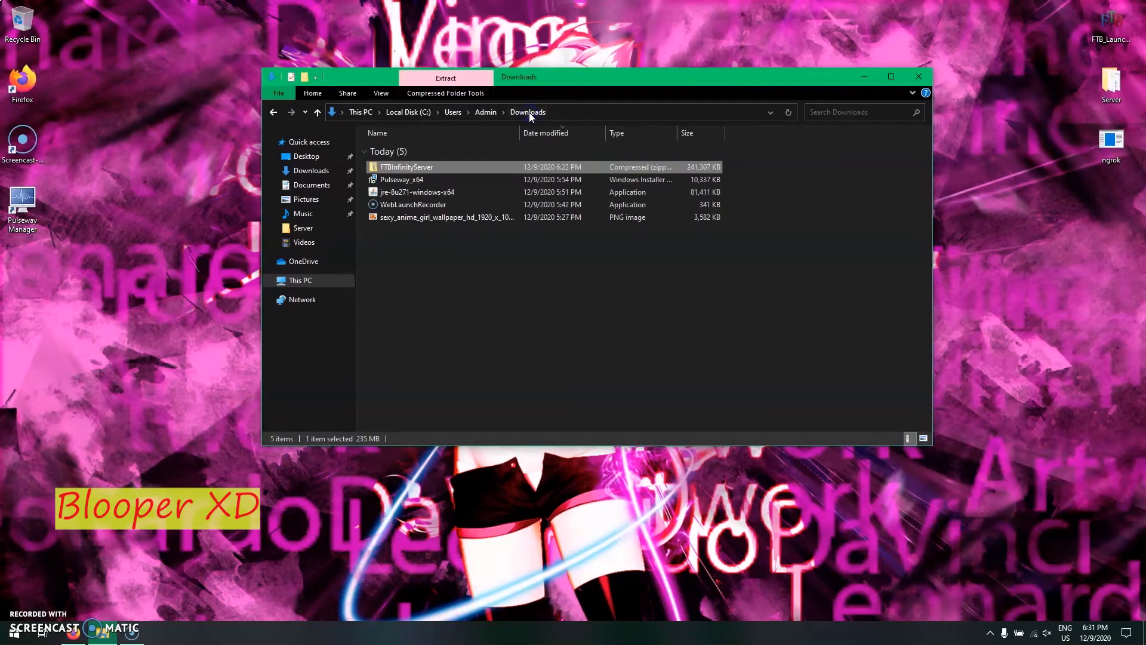
- Close the Downloads folder window, open the Server folder on the desktop, and display its contents as icons
left_click(927, 81)
double_click(1096, 78)
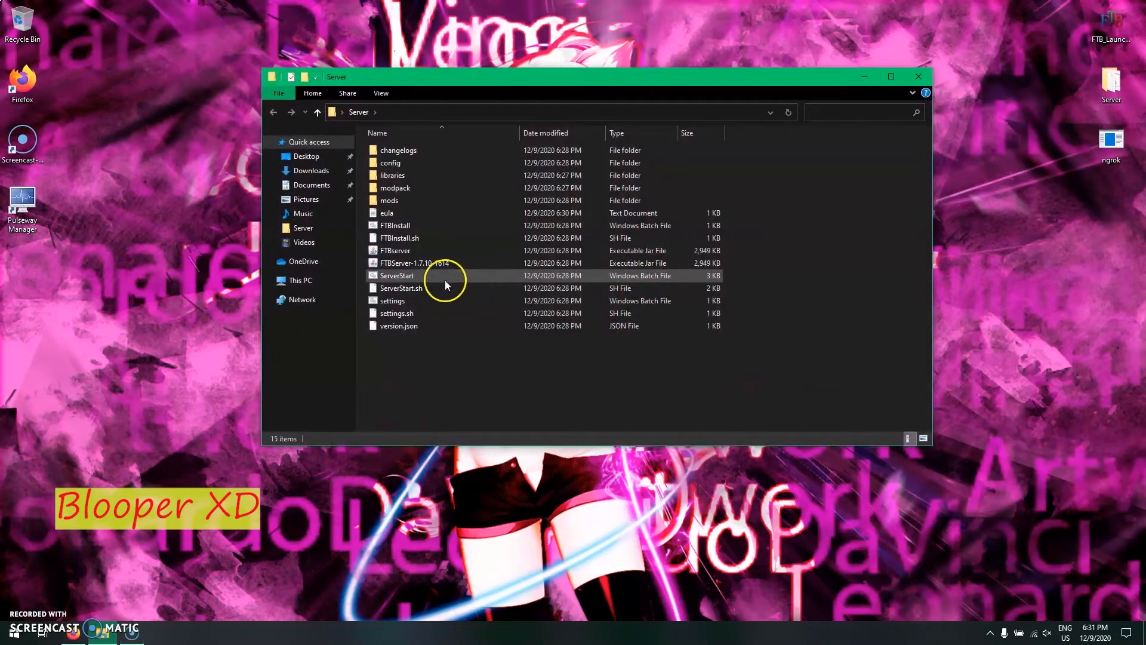
right_click(486, 363)
mouse_move(544, 377)
left_click(660, 386)
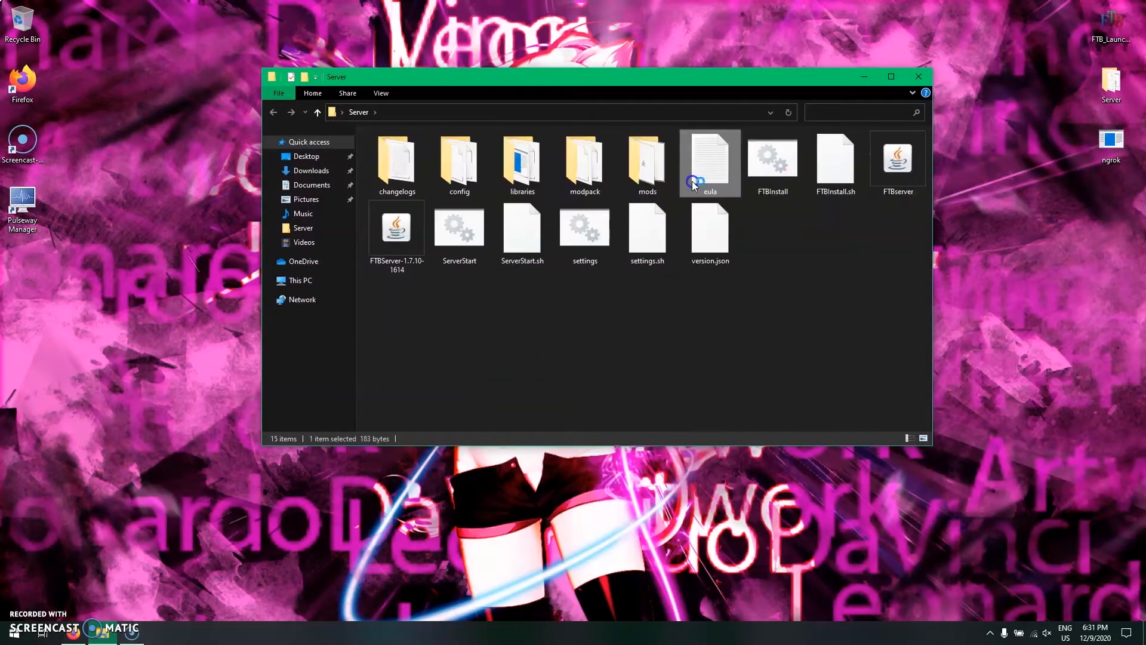
- Open the eula file in the Server folder to check its agreement setting, and close it
double_click(695, 167)
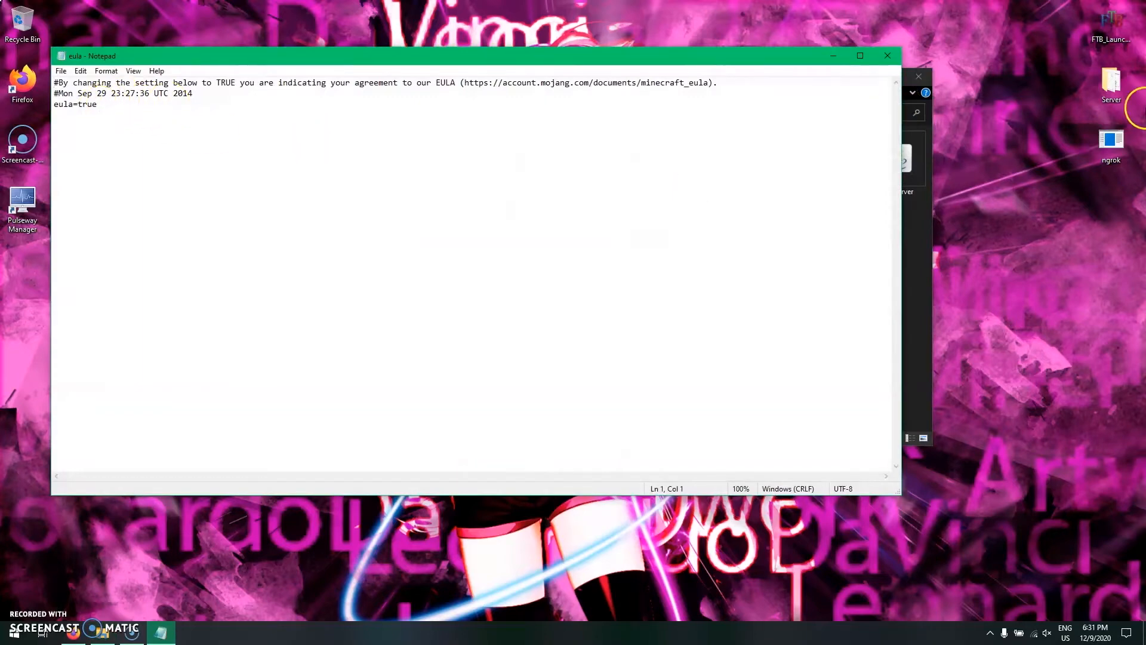
left_click(888, 56)
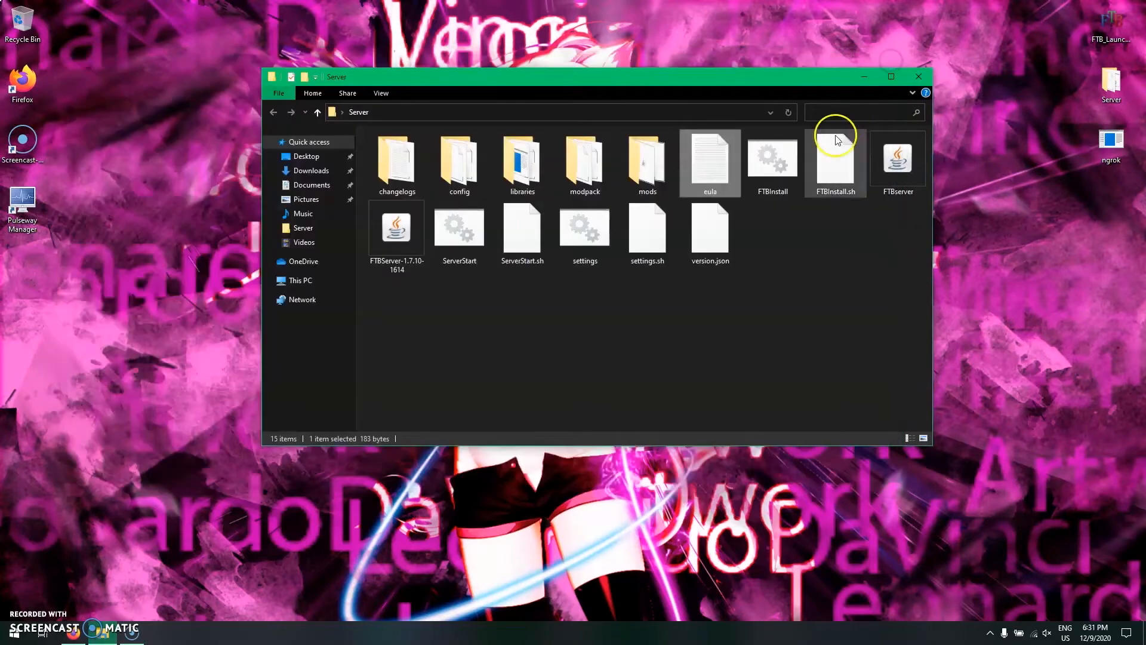
left_click(779, 296)
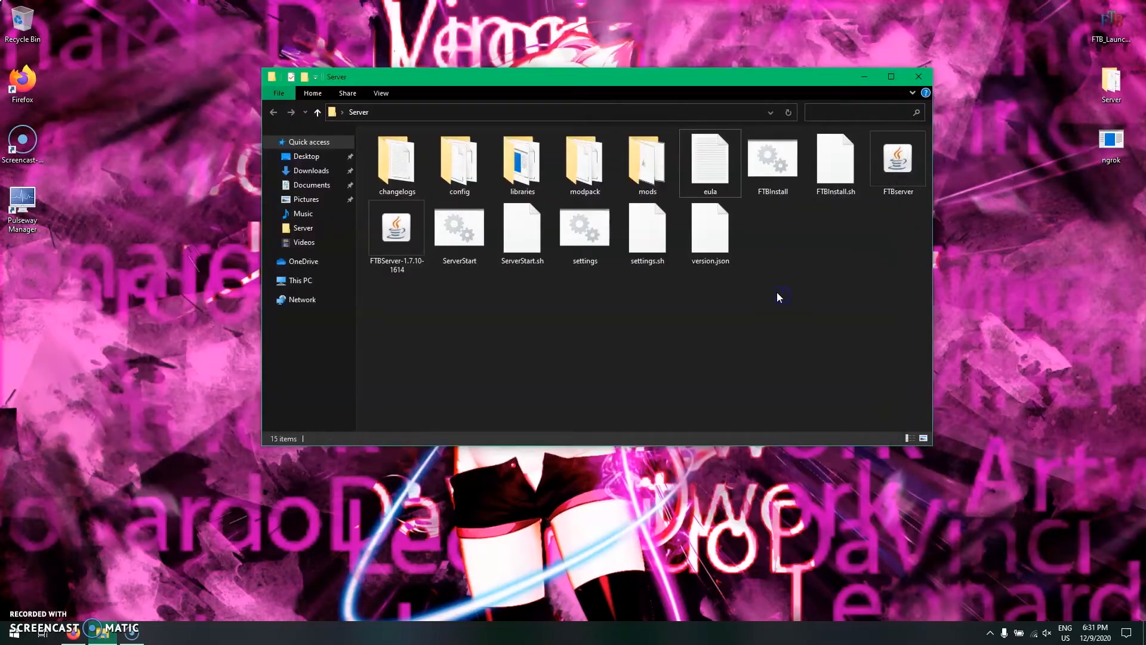
- Run FTBInstall, and launch minecraft_server.1.7.10 with Java allowed through the firewall on private and public networks
double_click(785, 174)
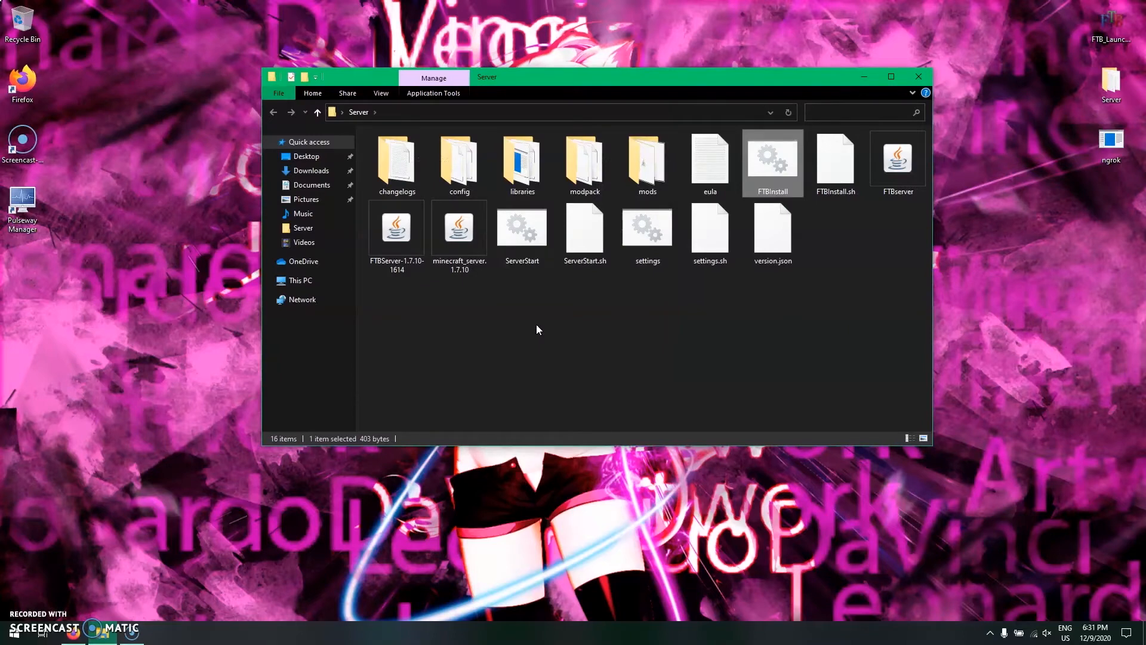
double_click(461, 238)
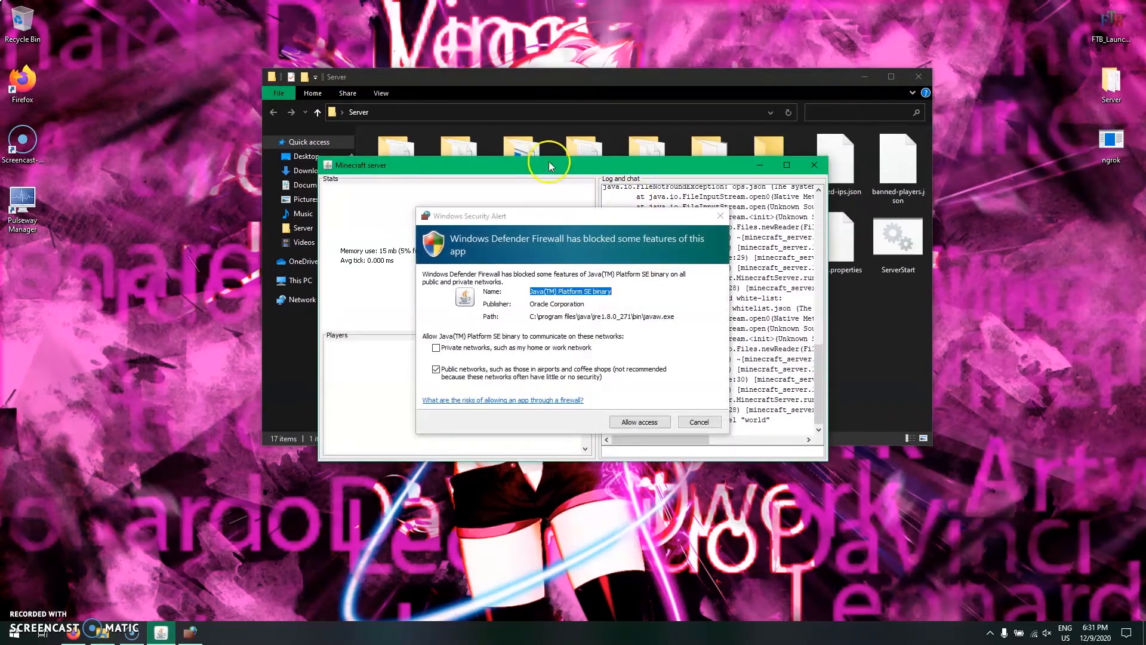
left_click(436, 347)
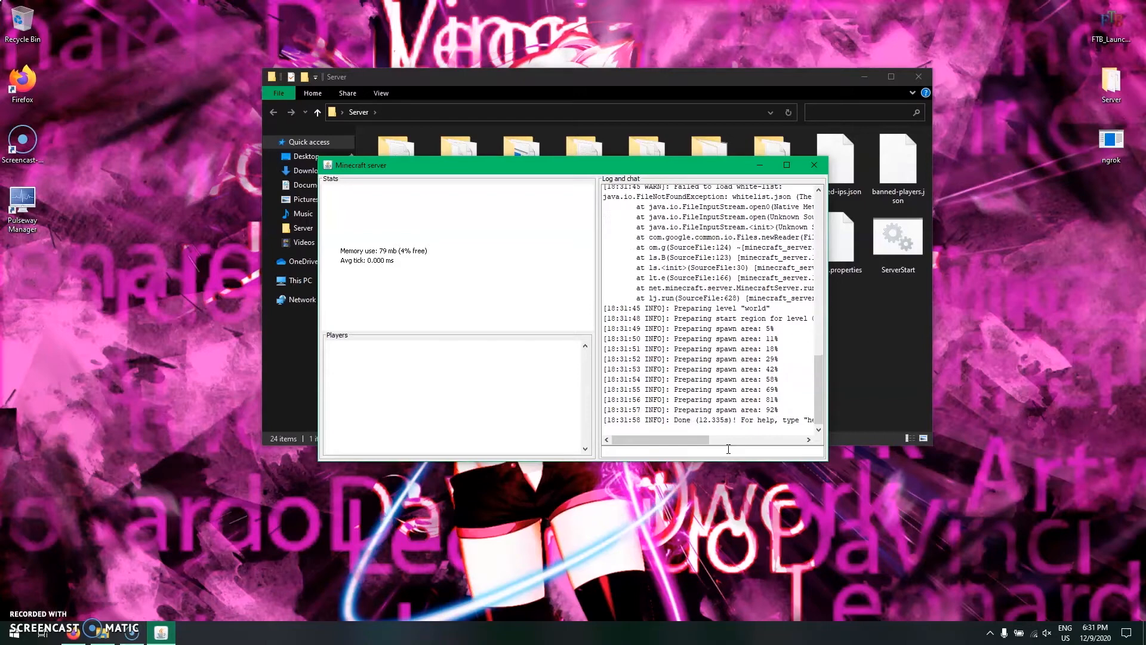
- Shut down the Minecraft server with the stop command and close its window
left_click(703, 446)
type("stop")
key("Return")
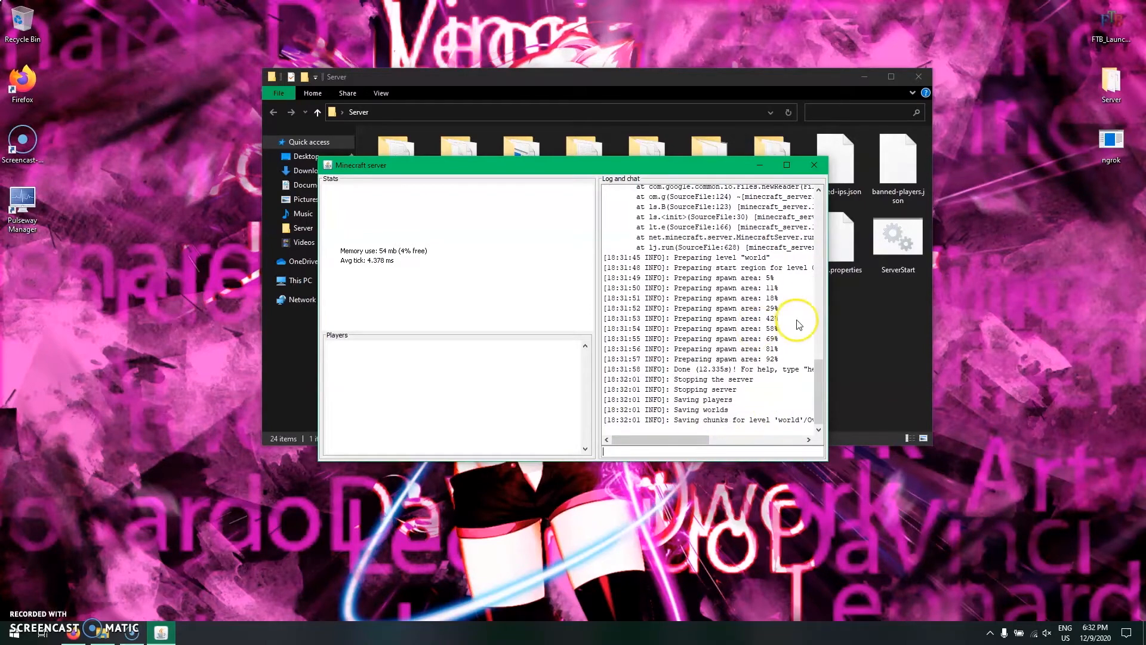
left_click(810, 164)
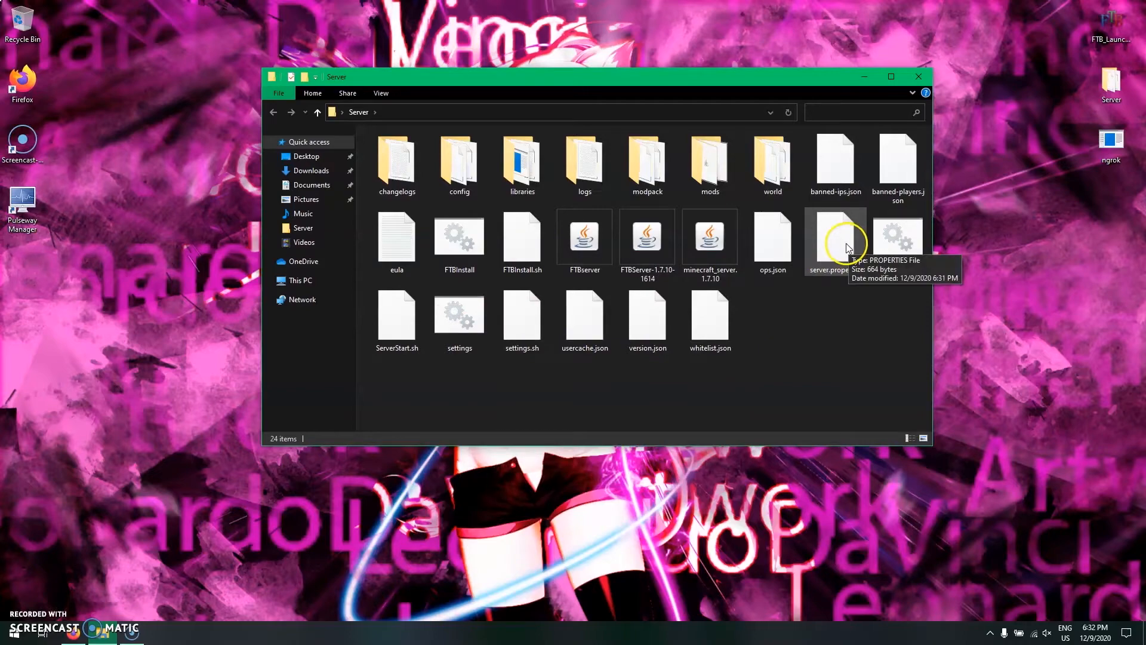
- Open server.properties in Notepad and set server-port to 65235
double_click(824, 236)
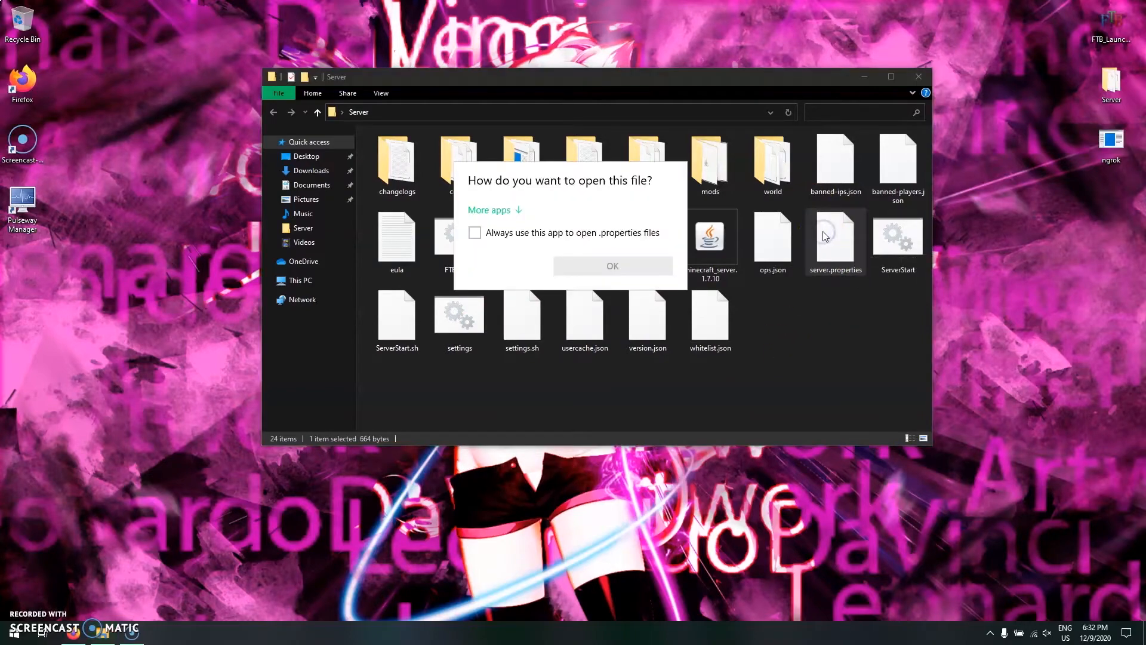
left_click(480, 272)
left_click(613, 424)
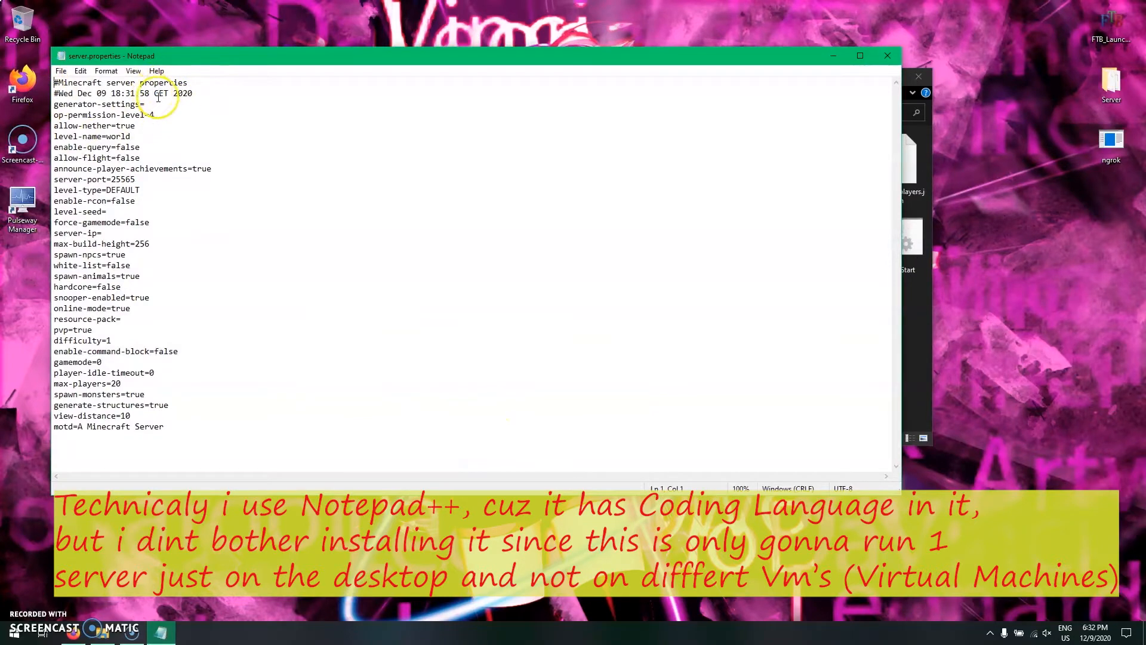
left_click_drag(137, 179, 105, 178)
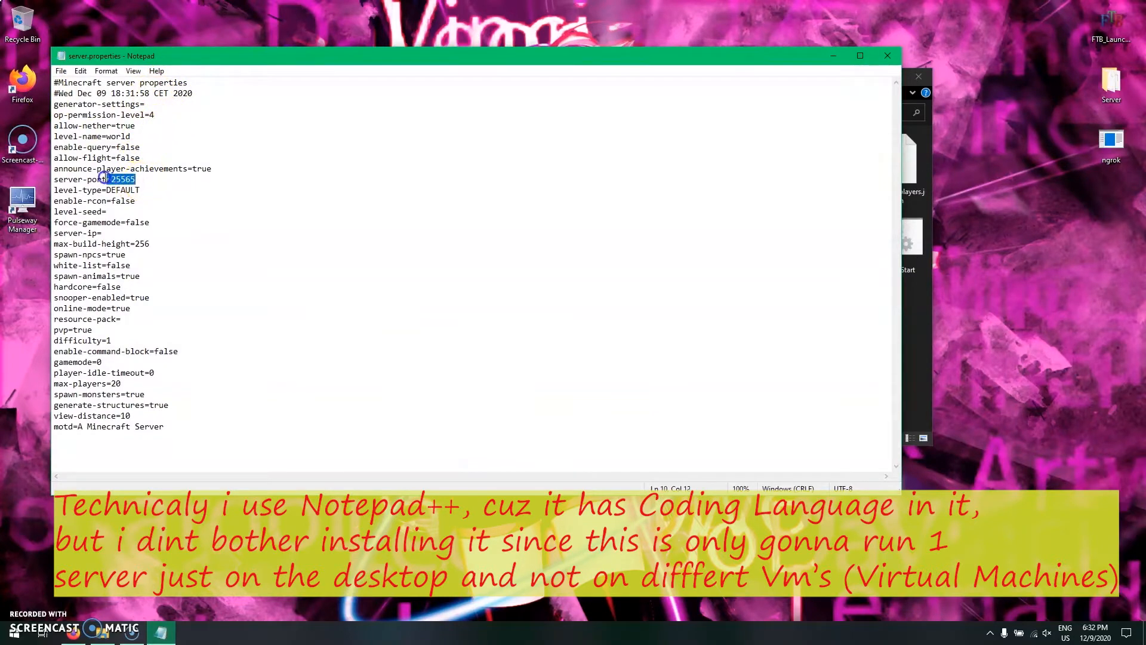
type("6")
- Copy the server port number and create a text document named 65235 on the desktop
left_click_drag(137, 179, 114, 179)
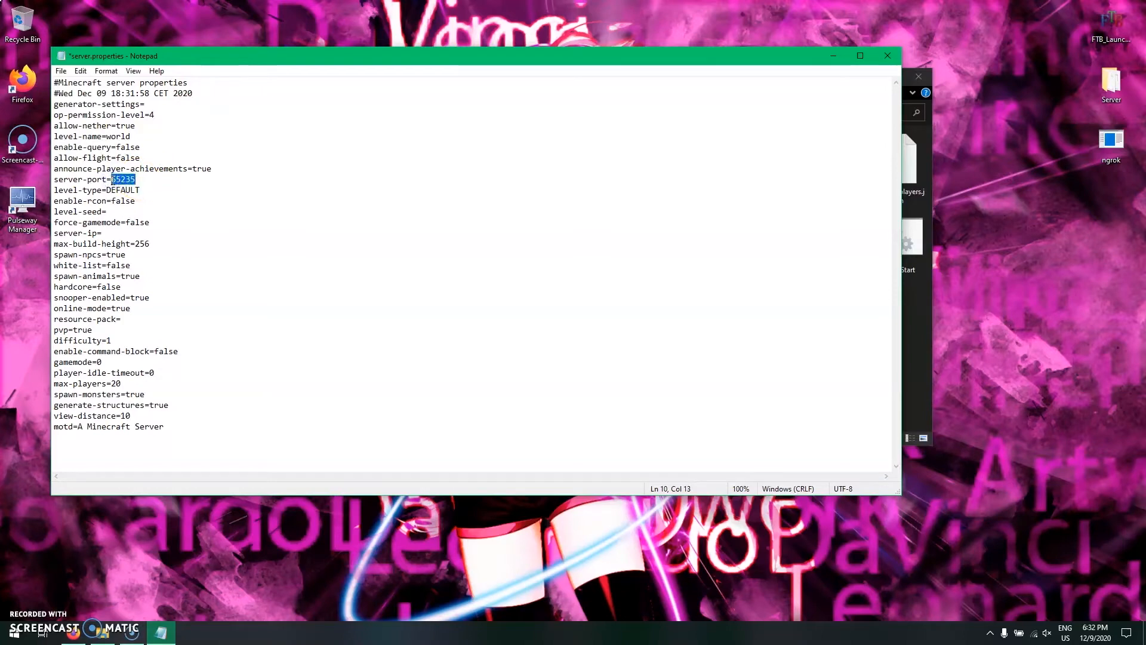
right_click(192, 565)
mouse_move(259, 528)
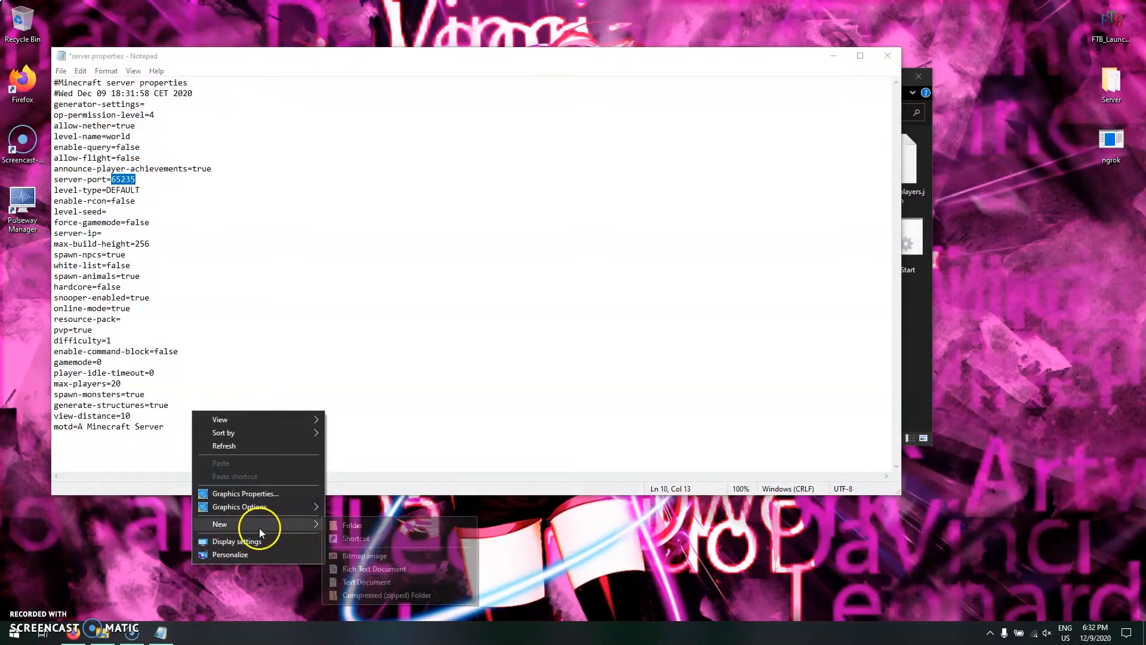
left_click(358, 581)
type("65235")
left_click(217, 279)
- Set level-type to BIOMESOP and allow-flight to true in server.properties
left_click(150, 192)
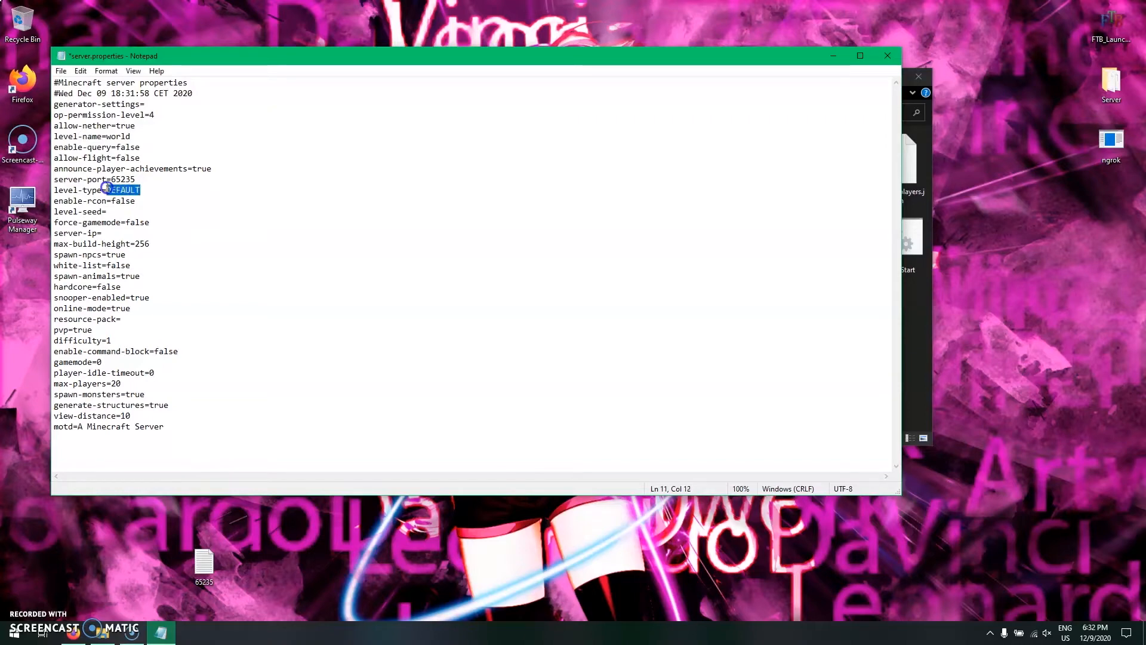
type("BIOMESOP")
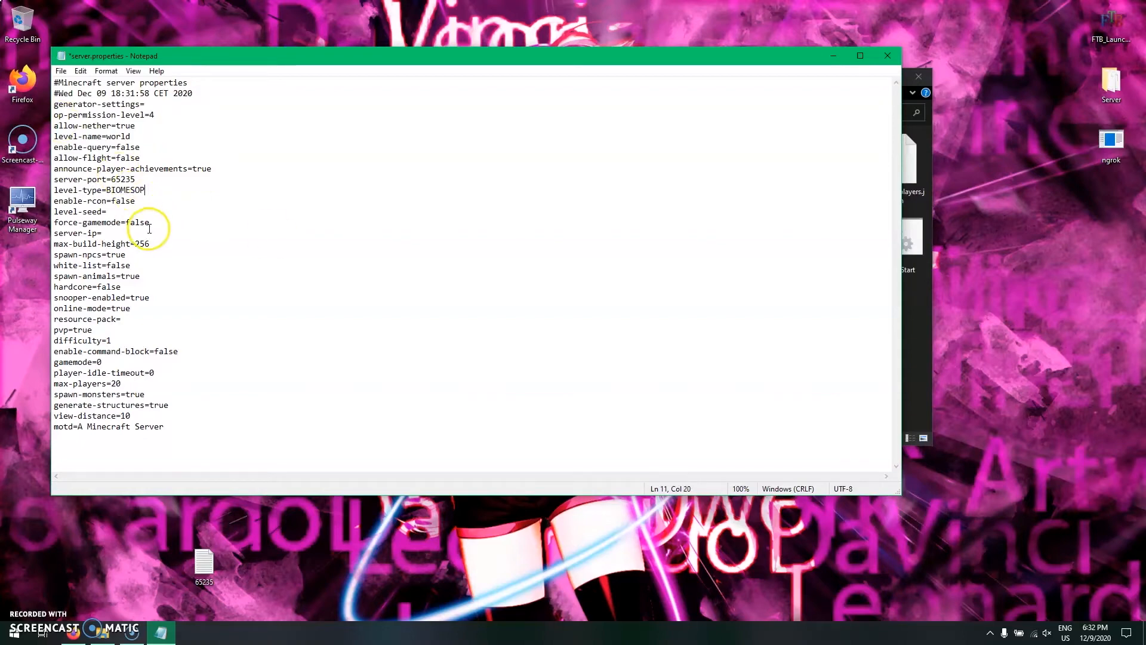
left_click(136, 158)
left_click(180, 165)
left_click(164, 154)
key("BackSpace")
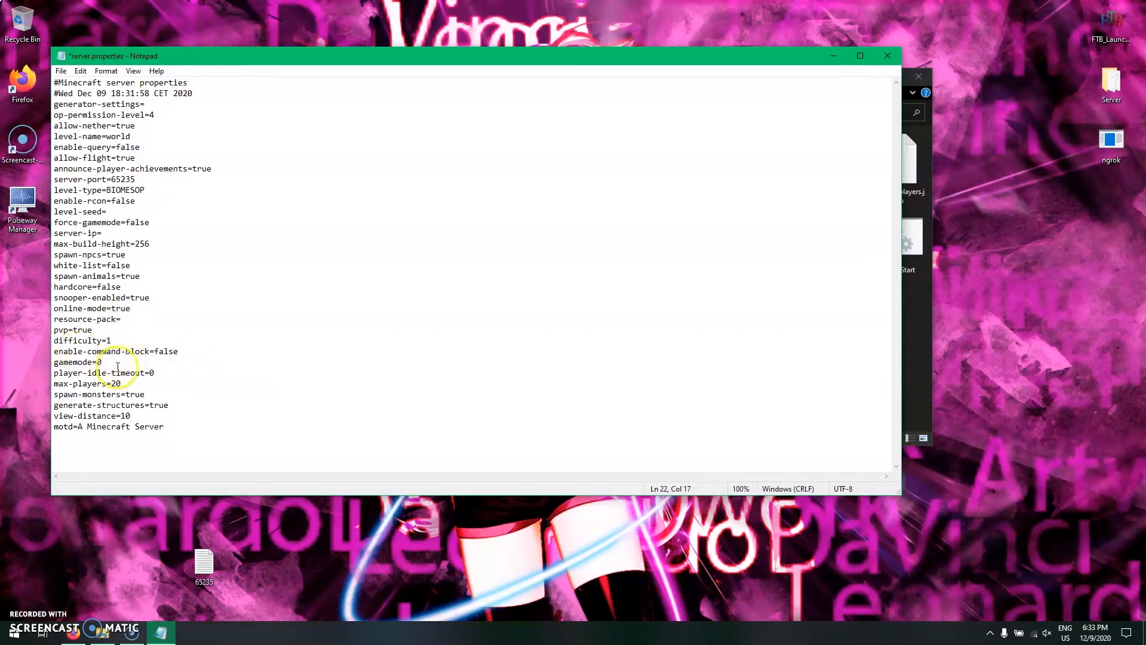
- Set max-players to 5 and view-distance to 20 in server.properties
left_click(115, 384)
type("5")
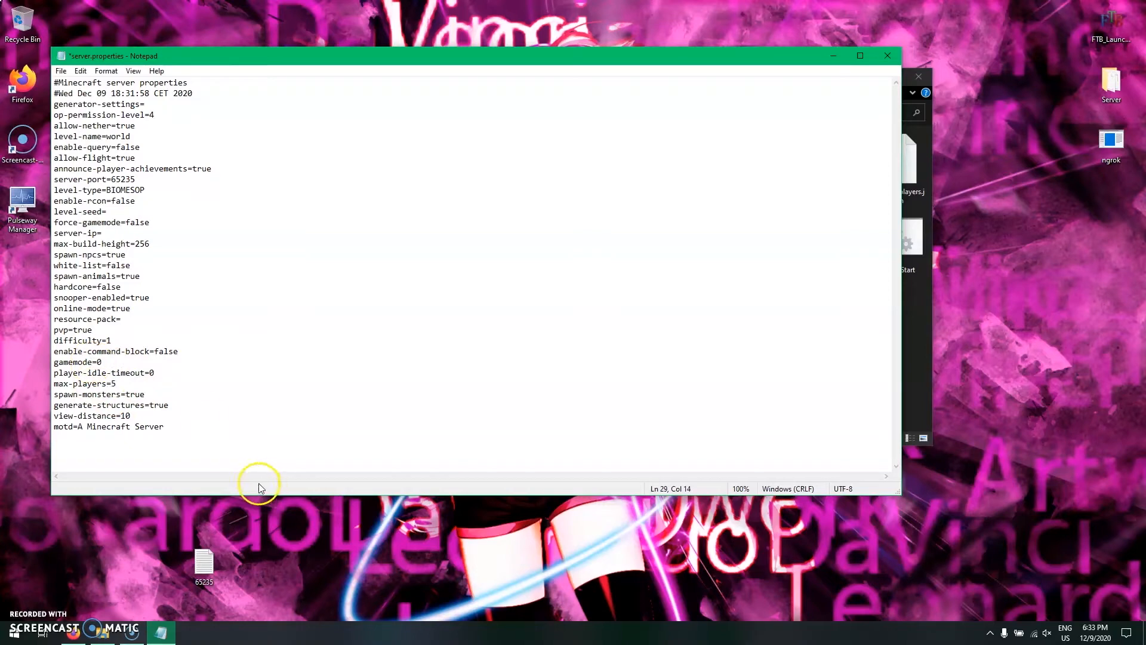
left_click(150, 415)
- Replace the motd text with NEKOLIVE_FTB-INFINITY_WINDOWS_MCSERVER
left_click_drag(165, 426, 80, 430)
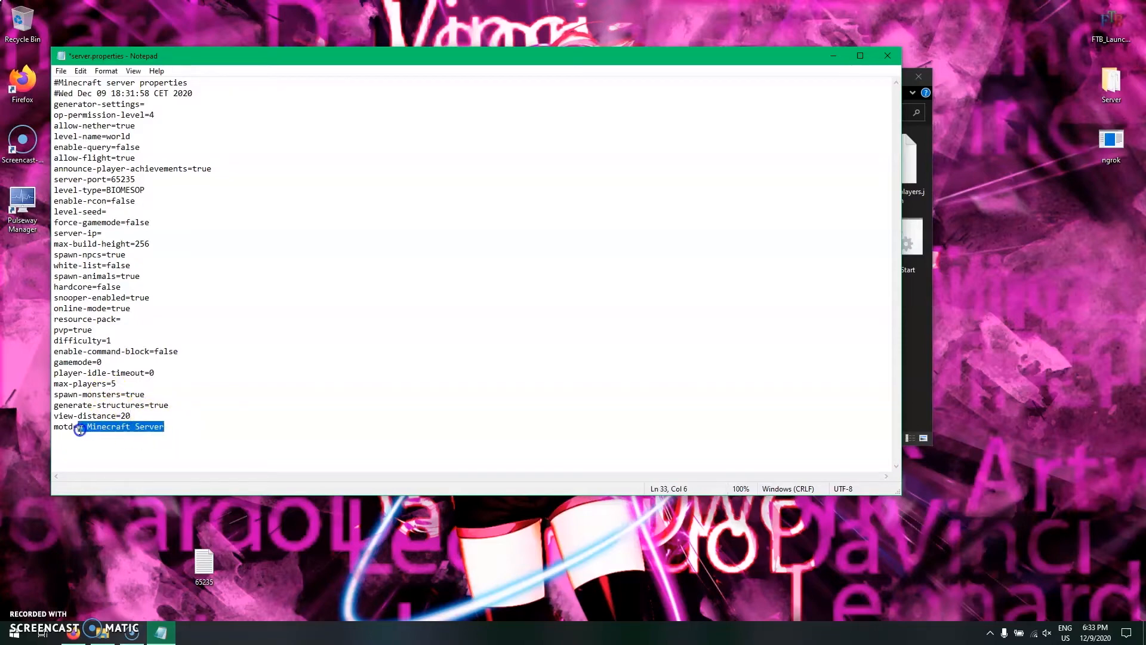
type("IND")
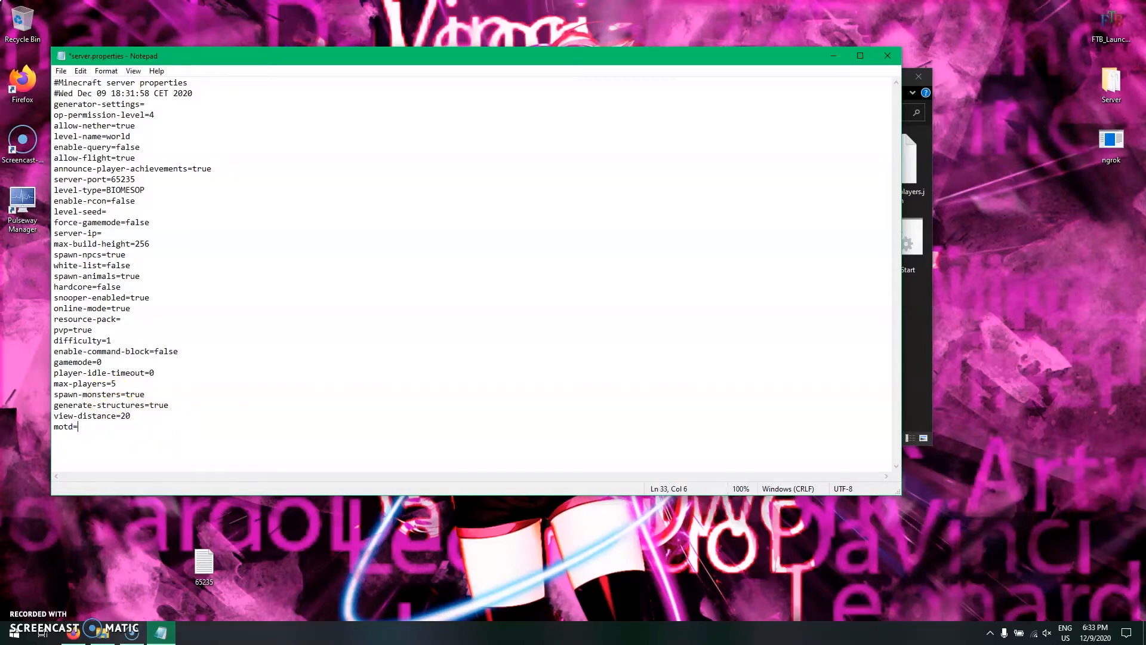
type("OLIVE?")
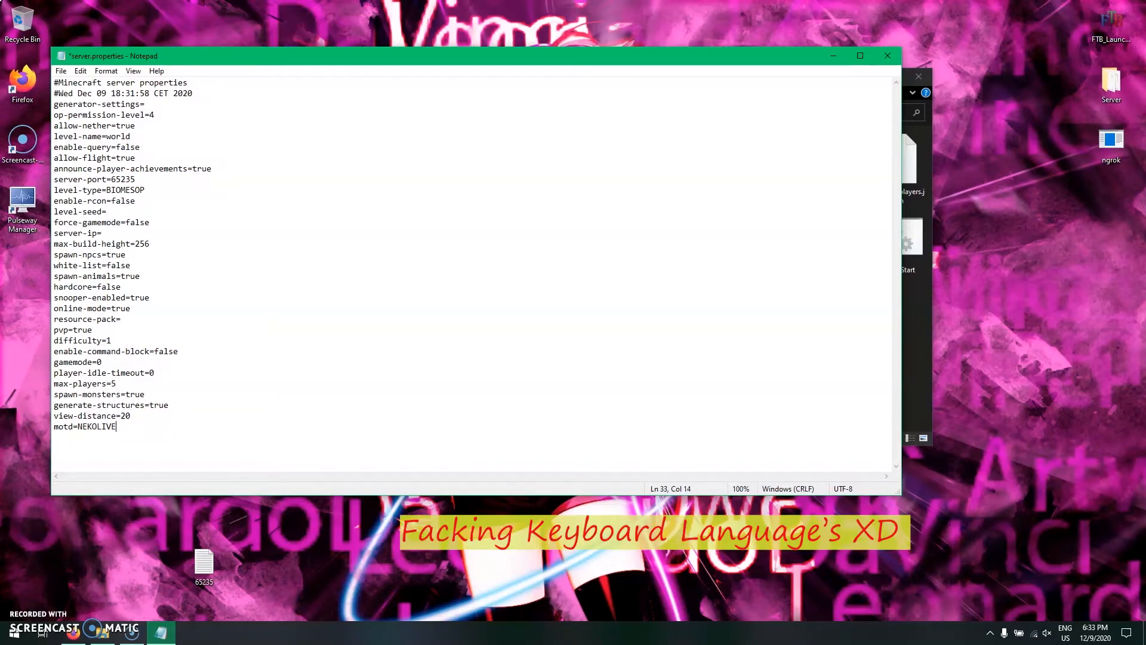
type("FTB-INFINITY_WINDOWS_MCSERVER")
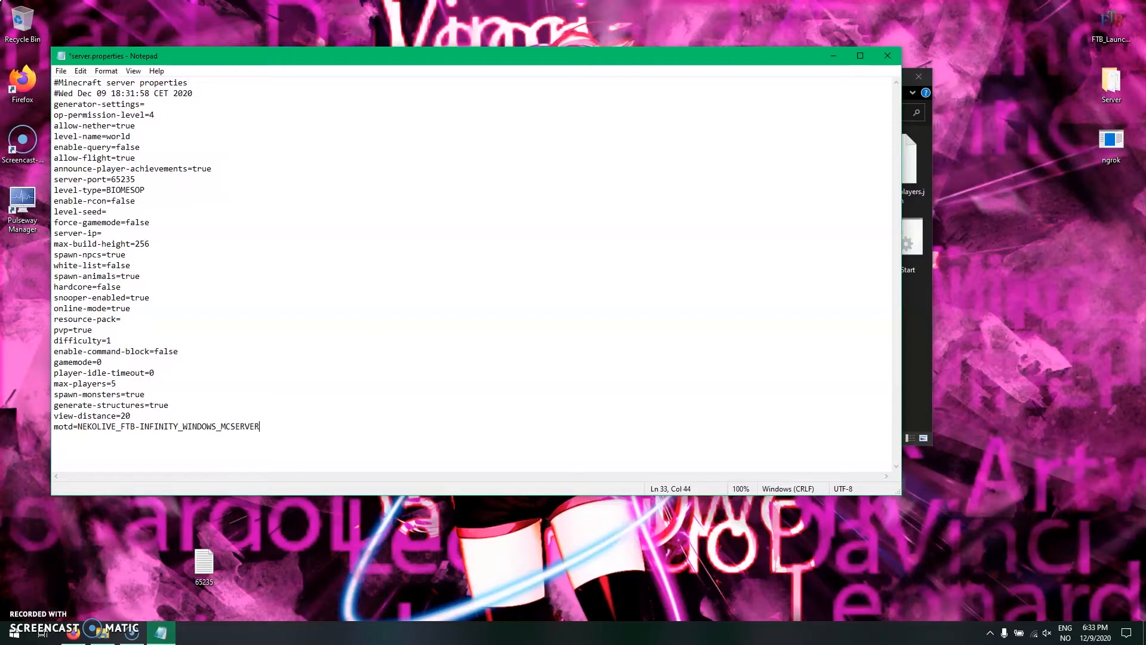
- Save the edited server.properties file and close Notepad
left_click(157, 113)
left_click_drag(77, 104, 706, 392)
left_click(709, 394)
key("ctrl+s")
left_click(887, 55)
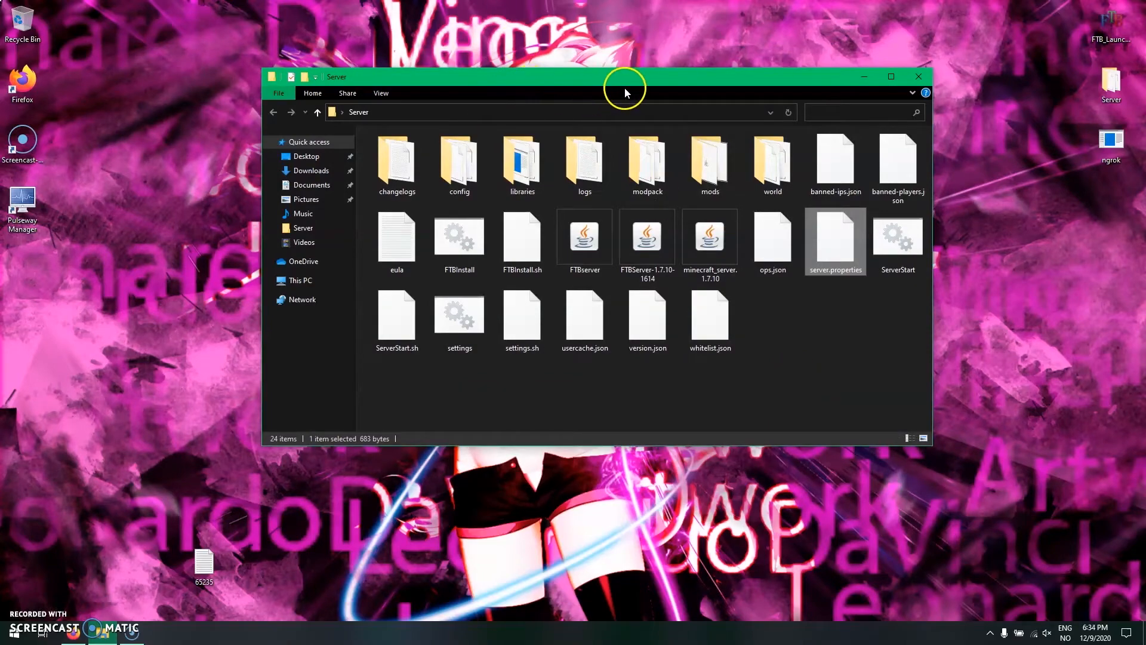
- Open Command Prompt, launch a second command window with start, and tile the two windows side by side
left_click_drag(625, 84, 700, 40)
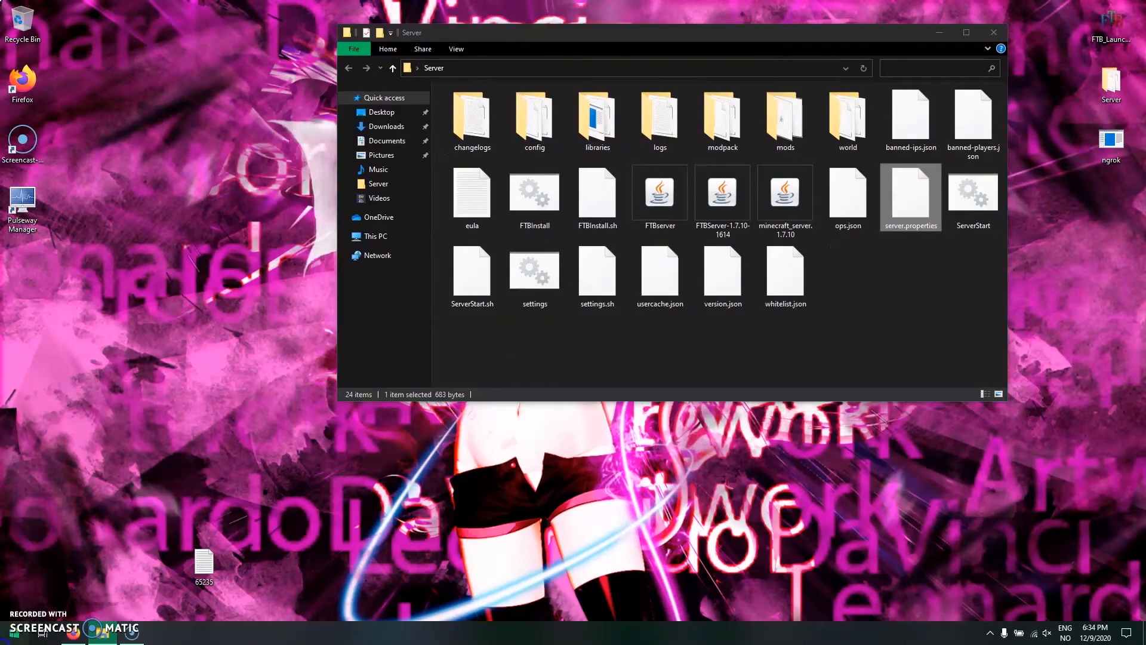
key("super")
type("cmd")
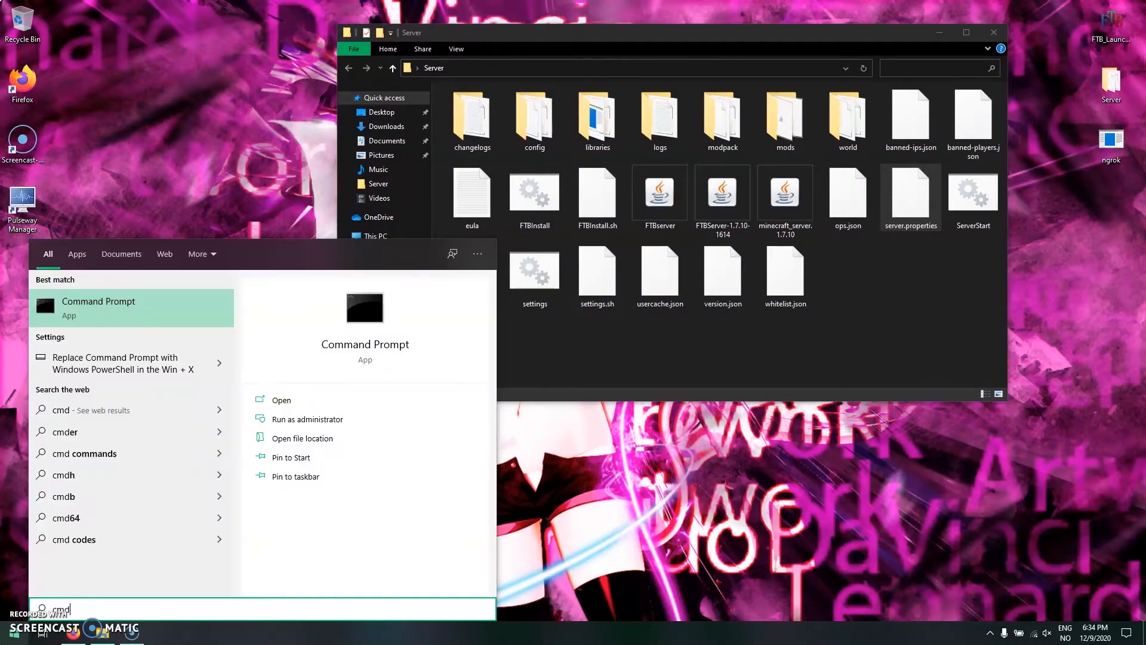
key("Return")
type("start")
key("Return")
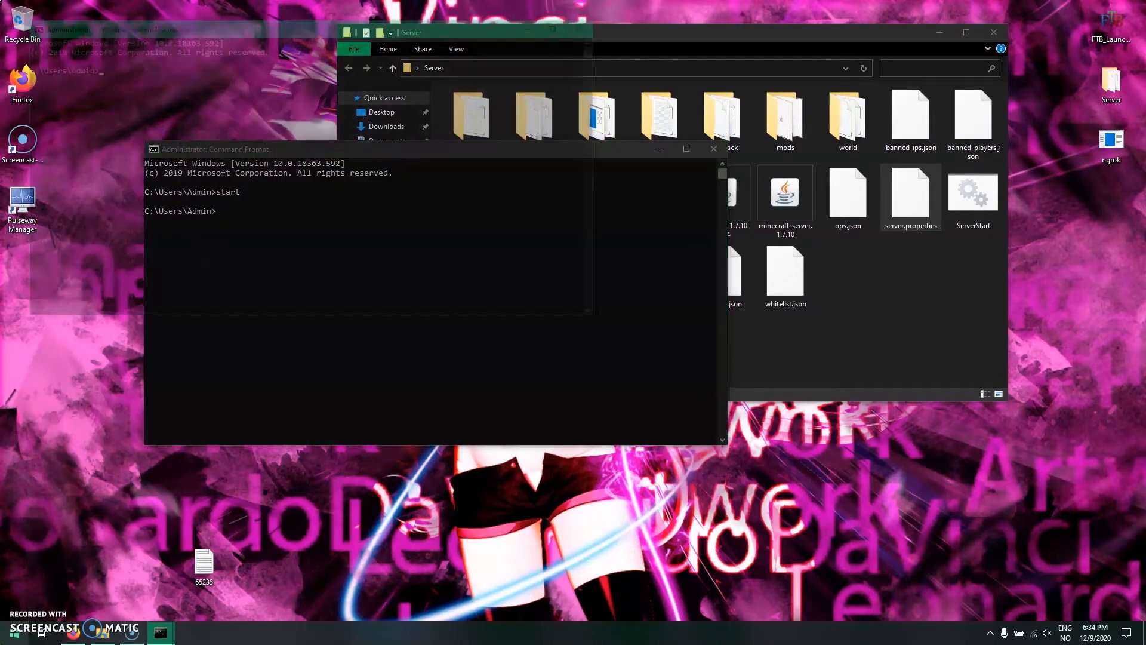
left_click_drag(291, 30, 1141, 541)
left_click(203, 231)
- Change the working directory to the desktop in the second command window with cd desktop
left_click(754, 99)
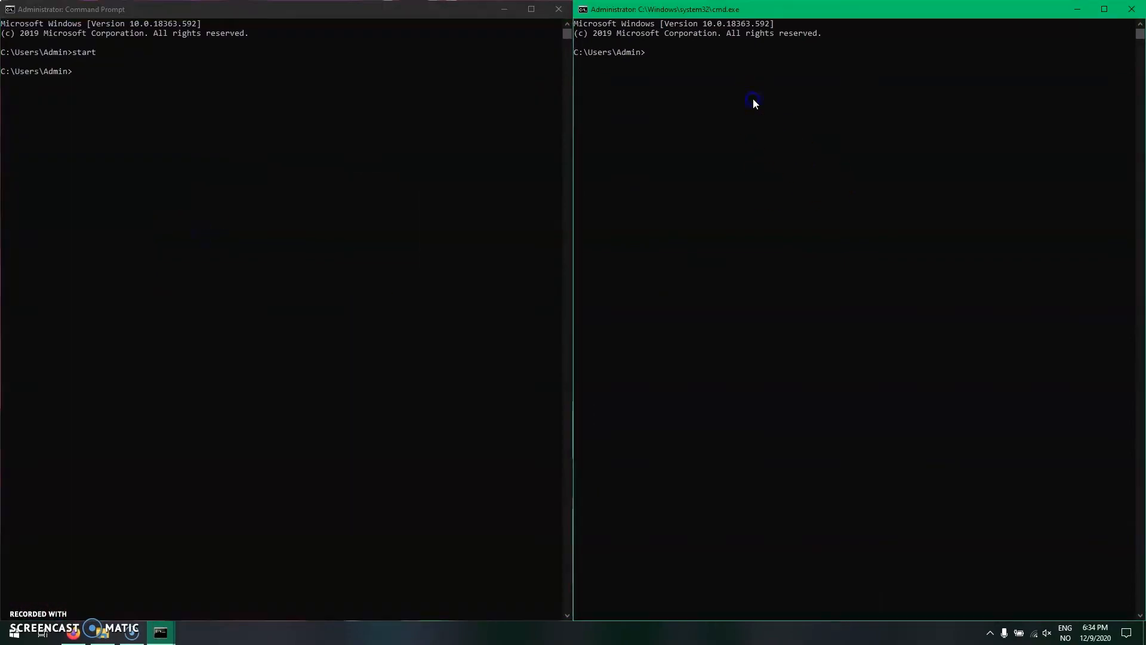
type("cd desktop")
key("Return")
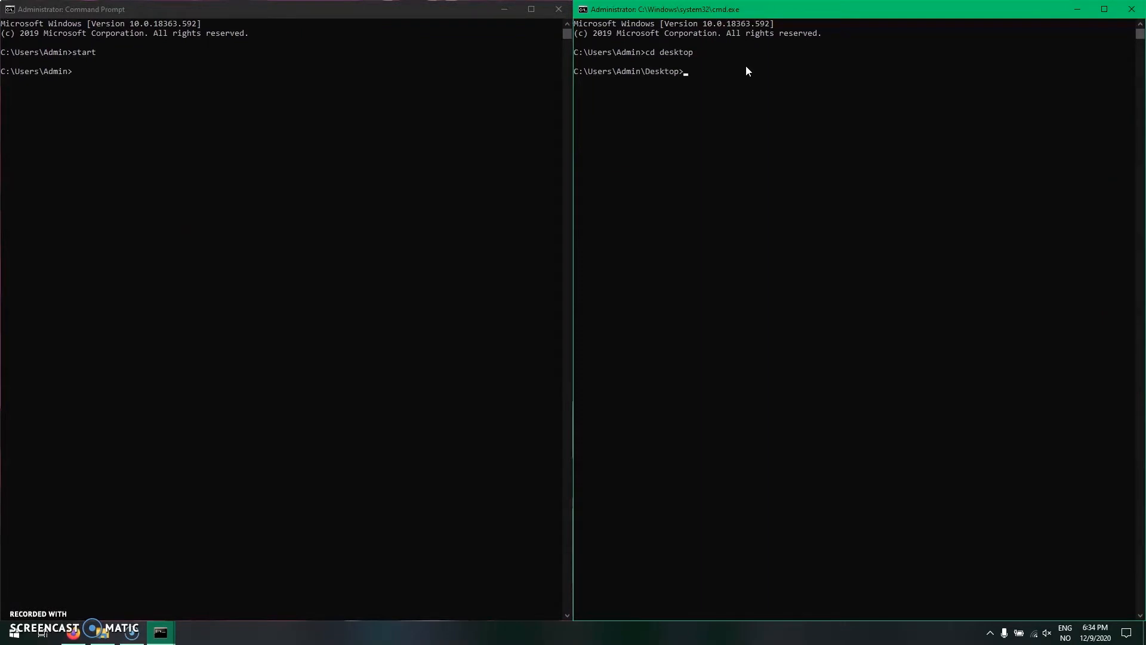
- In the first command window, change the working directory to desktop and from there into the Server folder
left_click(172, 120)
type("cd")
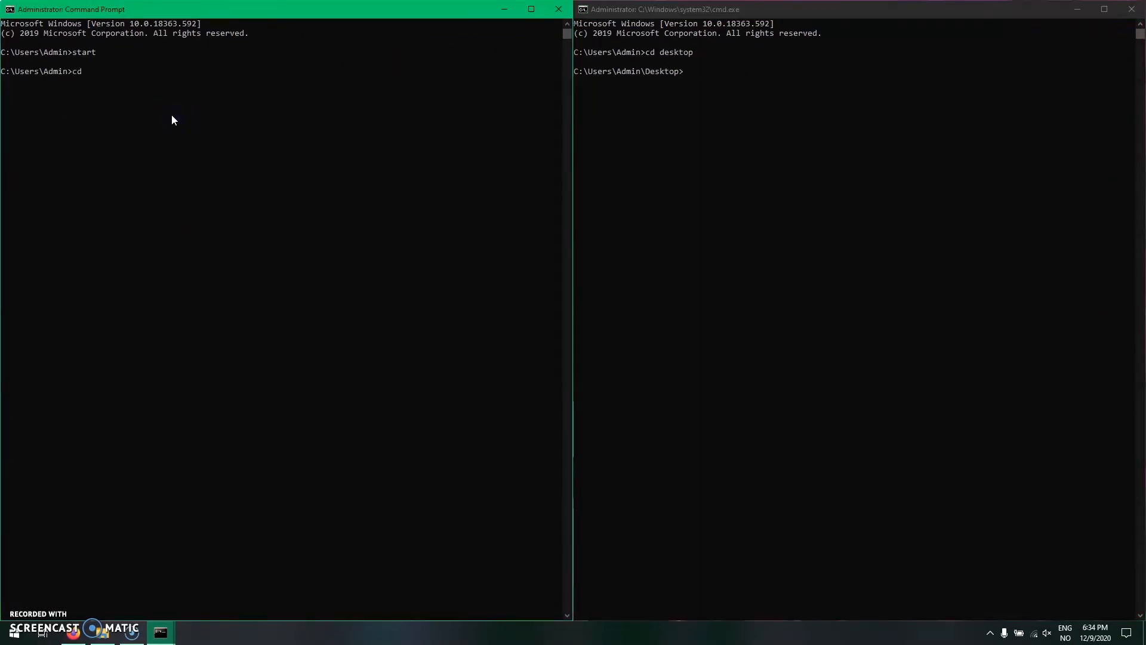
type(" desktop")
key("Return")
type("cd u")
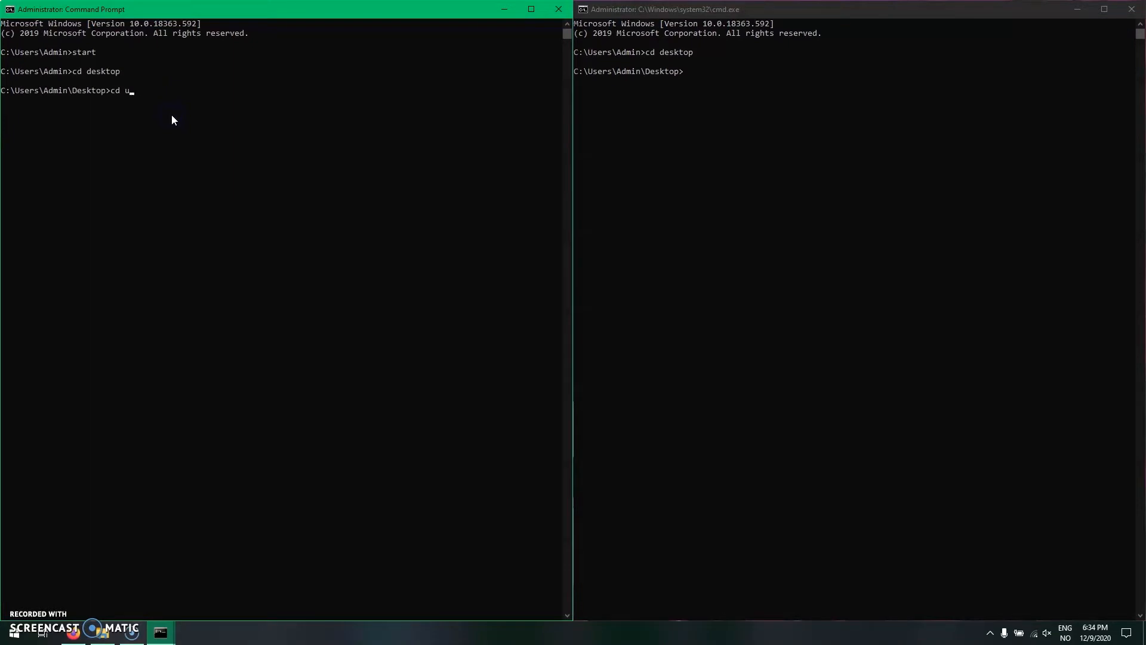
key("BackSpace")
type("Server")
key("Return")
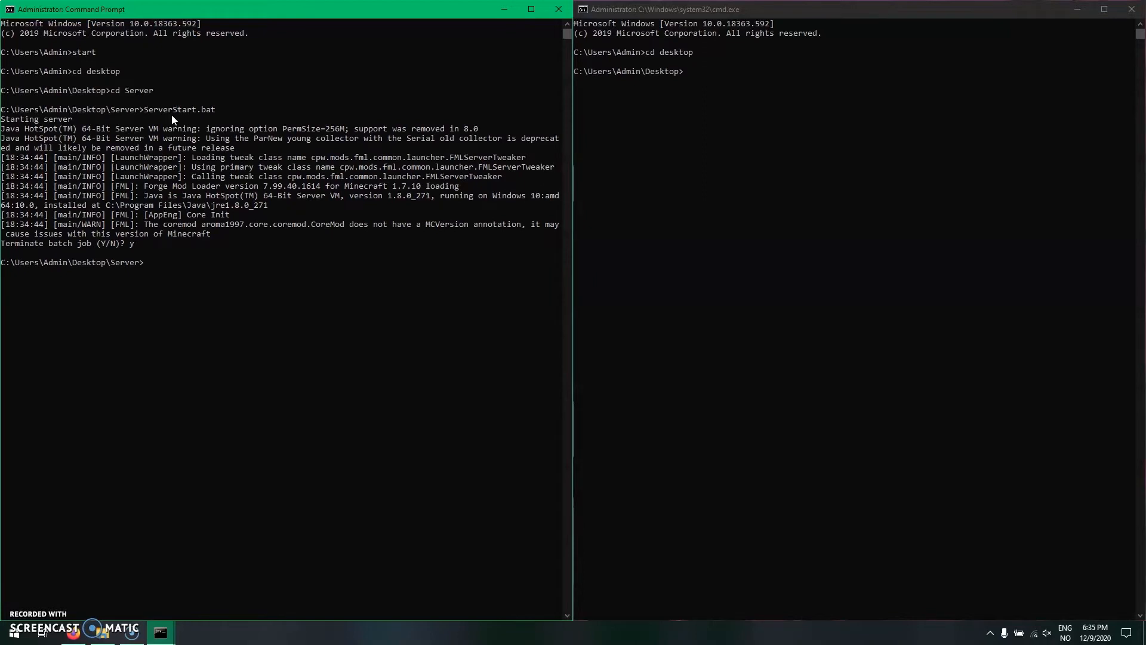
- Open the ServerStart batch file from the Server folder for editing in Notepad
left_click(102, 632)
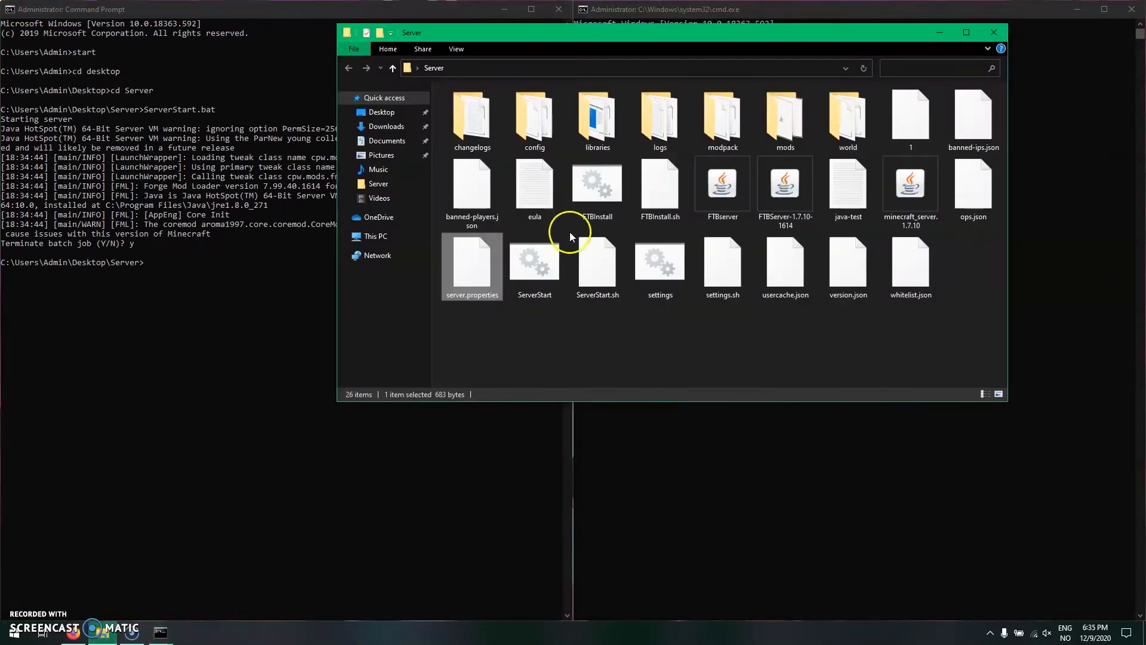
right_click(544, 278)
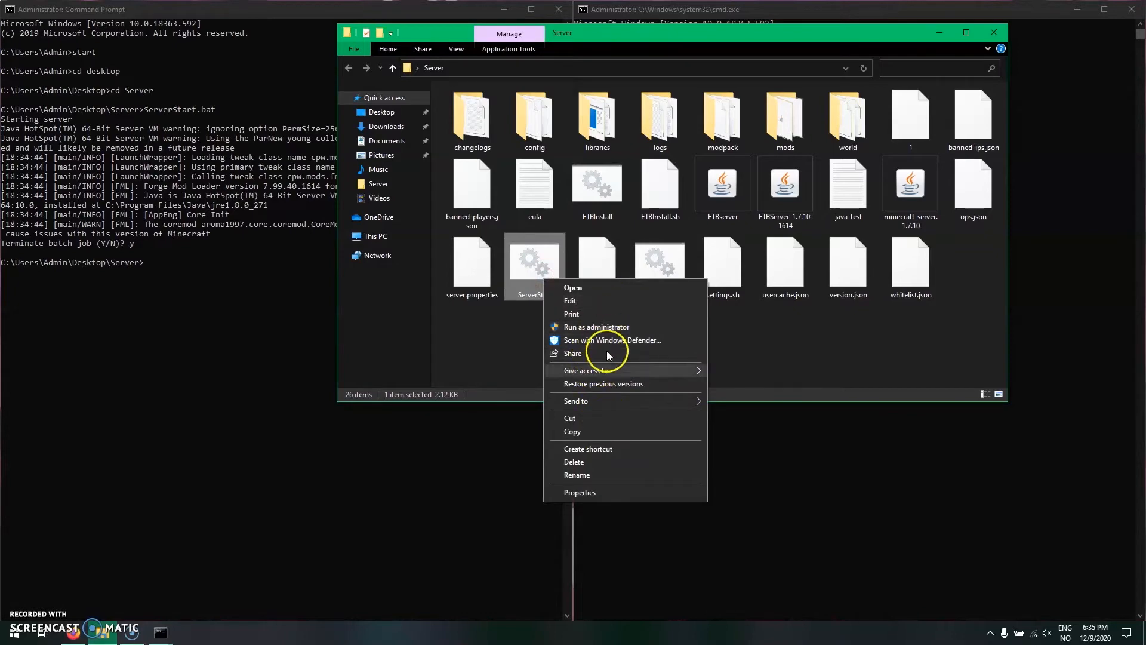
left_click(572, 300)
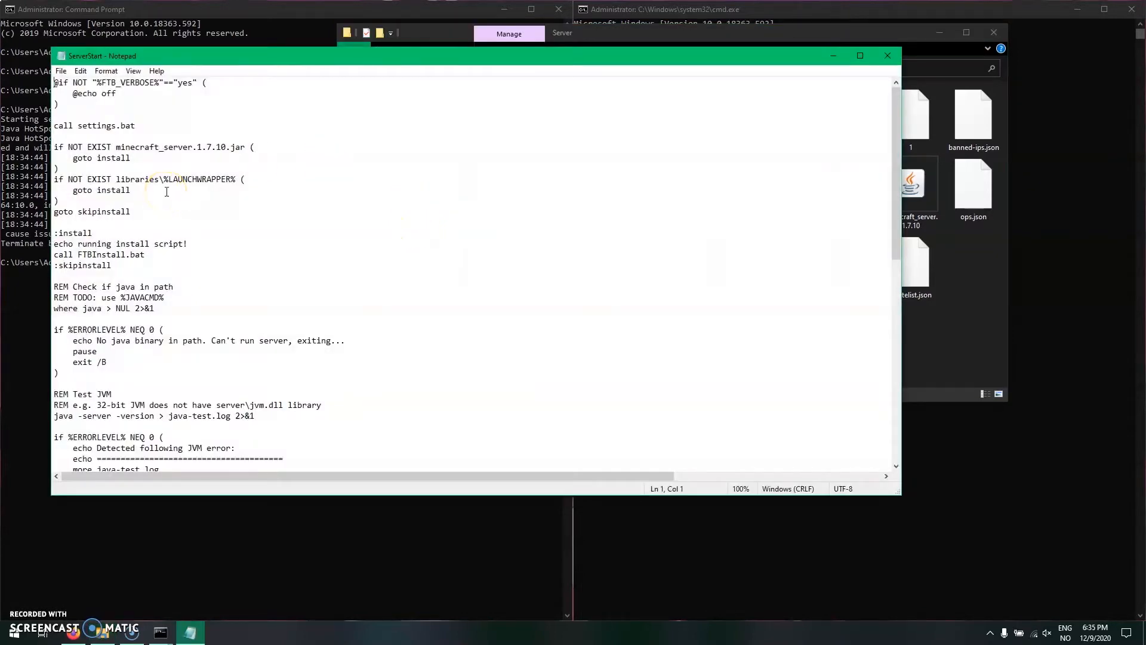
scroll(323, 263, "down", 15)
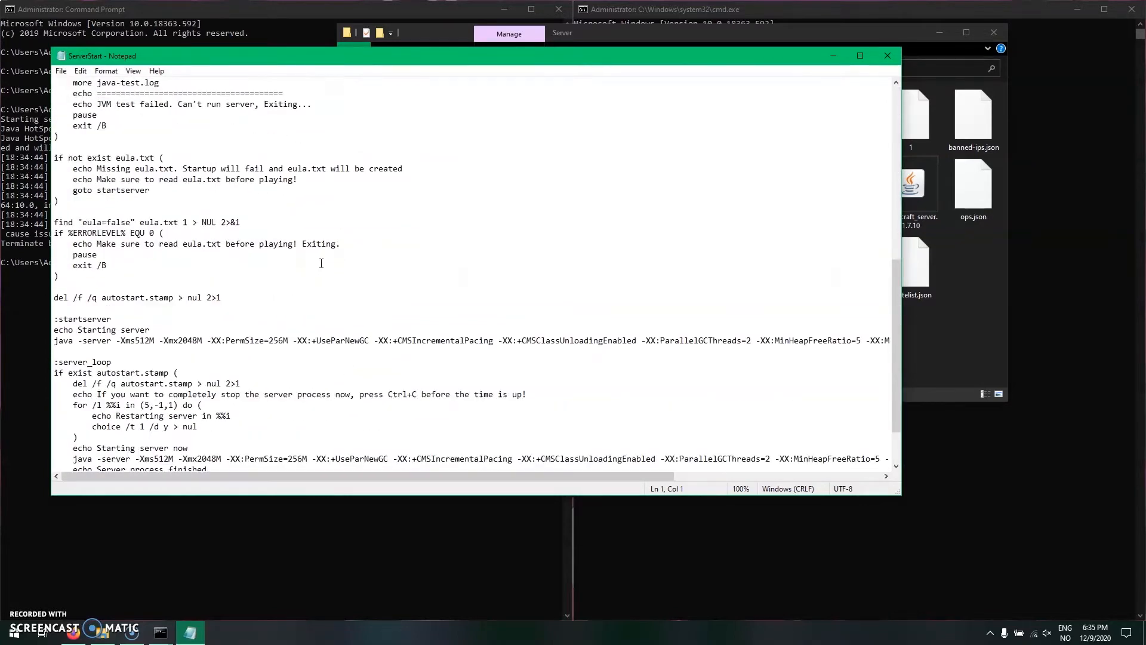
- Set the minimum memory option in the server_loop java line to -Xms1200M
left_click(170, 396)
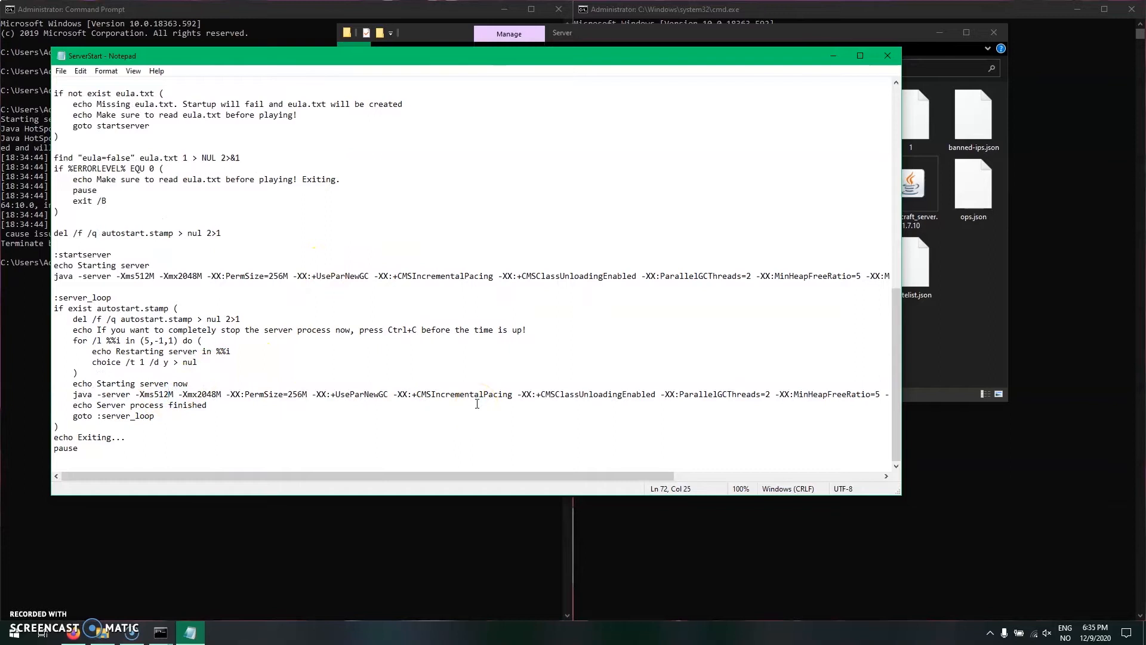
key("BackSpace")
key("BackSpace")
key("BackSpace")
type("1200")
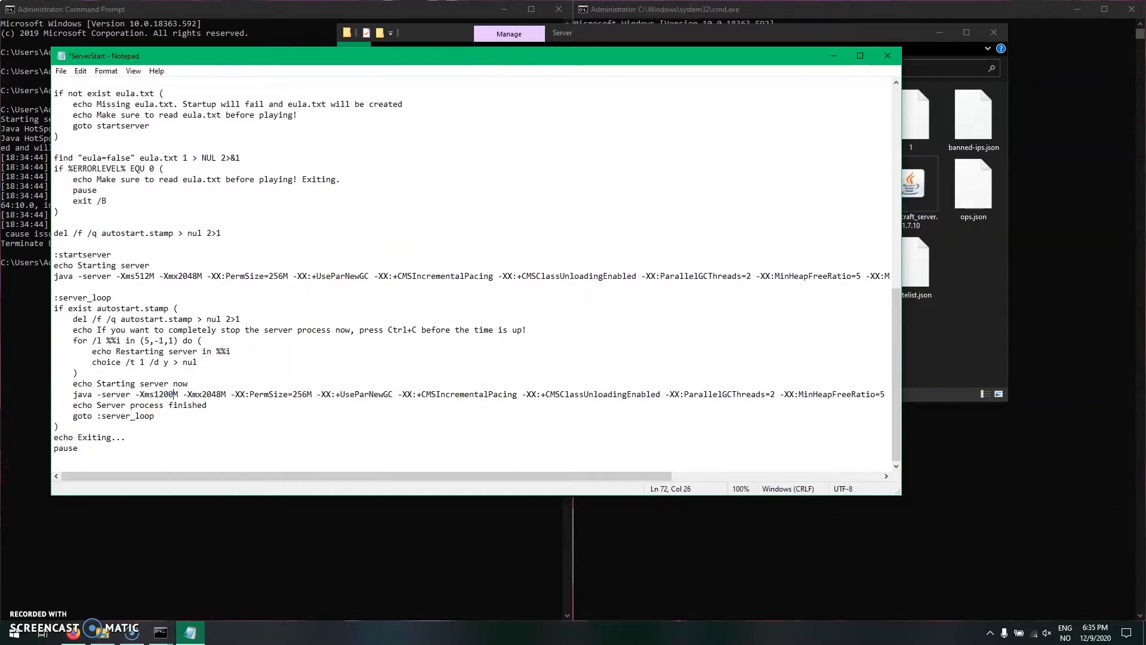
- Set the maximum memory option in the server_loop java line to -Xmx3000M
left_click(216, 395)
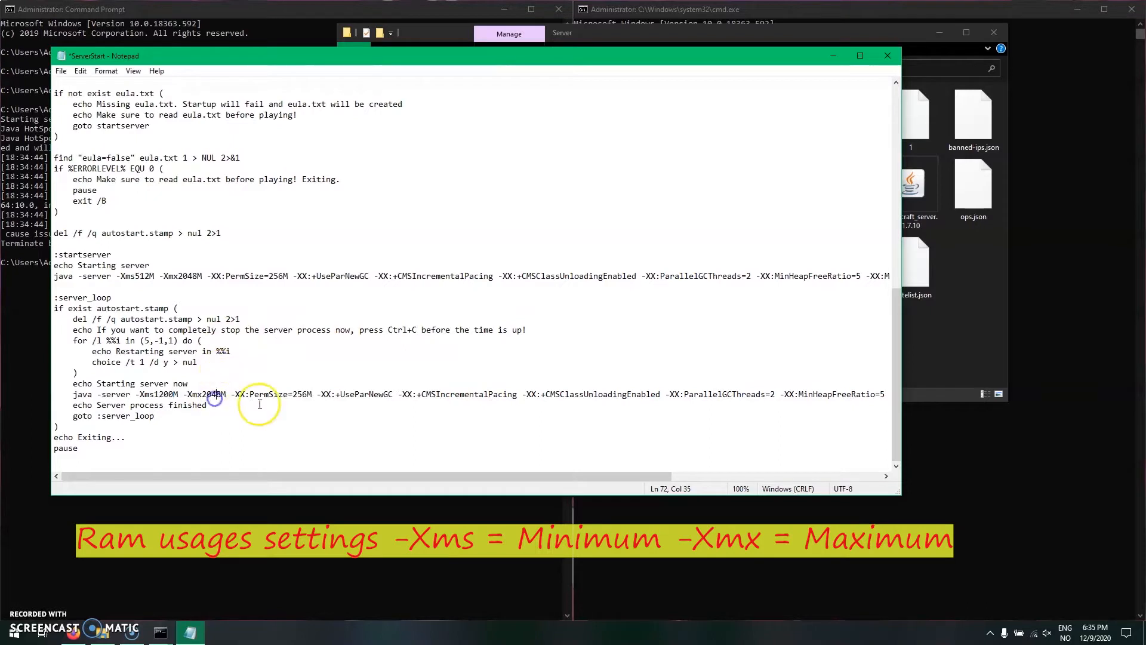
key("Delete")
key("BackSpace")
key("BackSpace")
key("BackSpace")
type("3000")
- Check the end of the server_loop java line, save the ServerStart file and close Notepad
left_click(616, 395)
left_click_drag(516, 476, 770, 476)
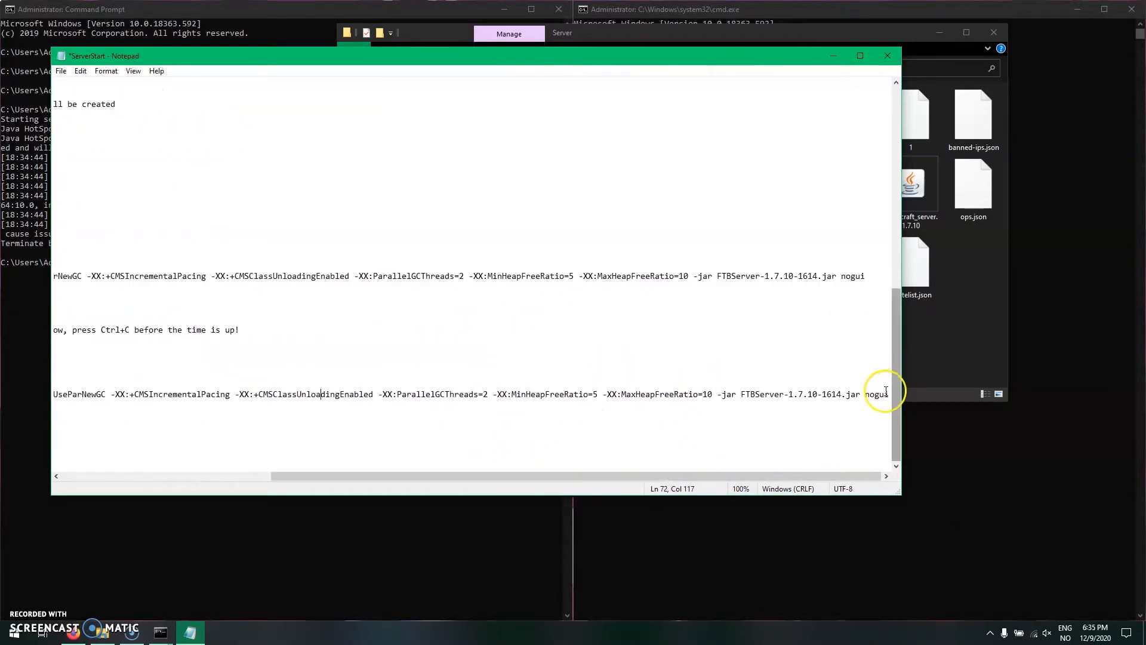
left_click(568, 405)
key("ctrl+s")
left_click(889, 56)
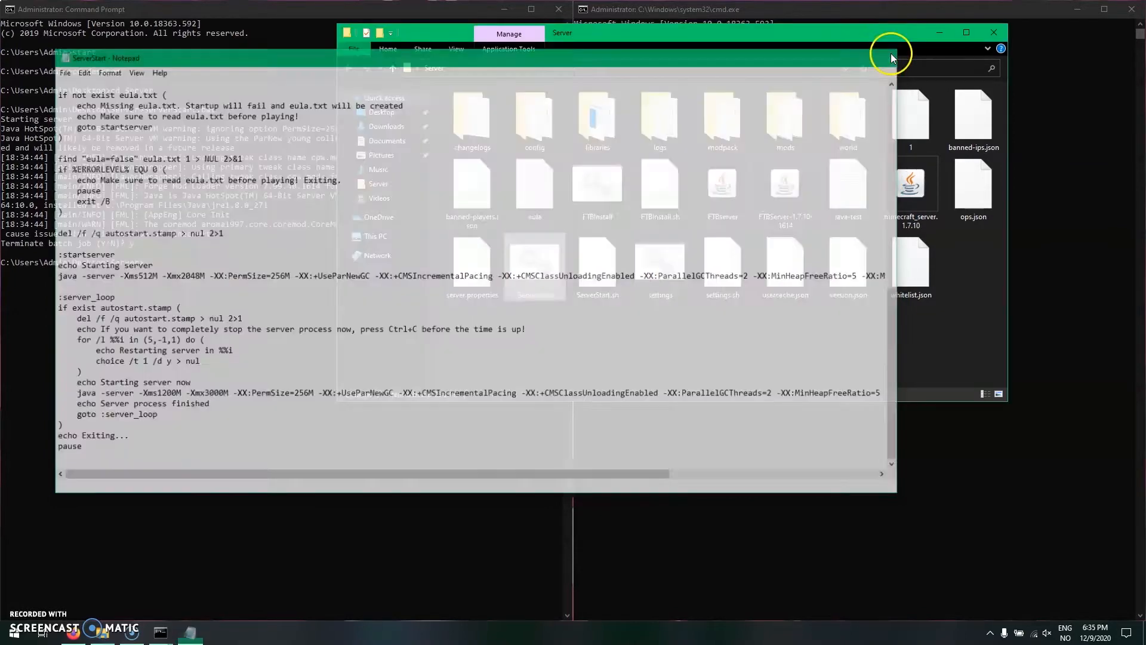
- Run ServerStart.bat again in the first command window and close the Server folder window
left_click(224, 282)
type("cd Server")
key("Up")
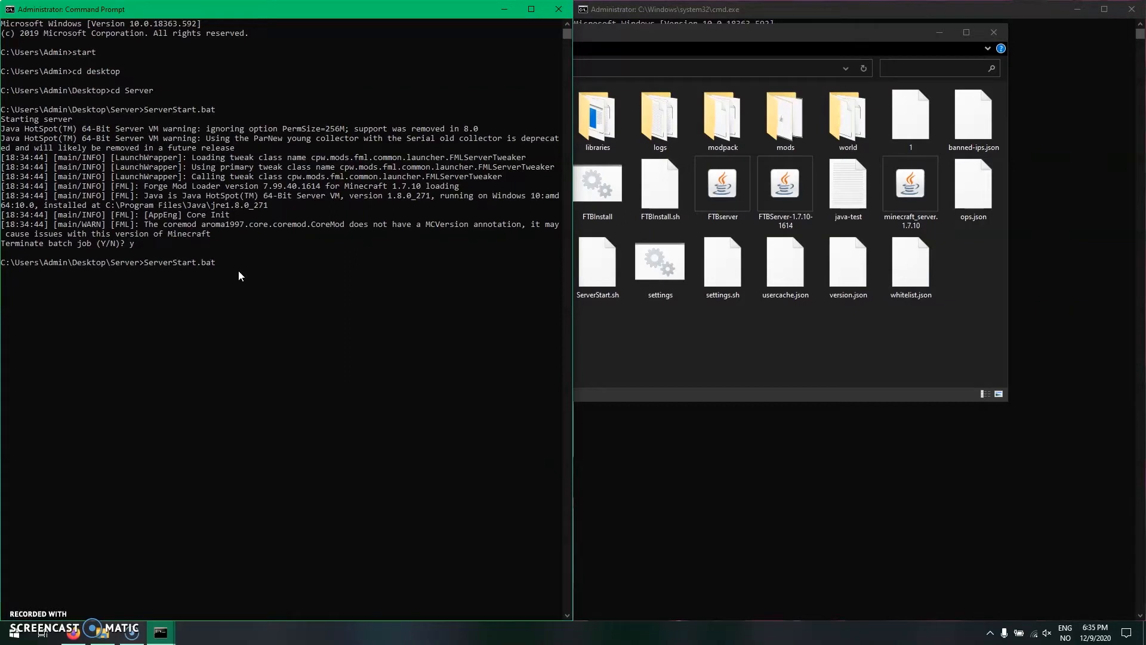
key("Return")
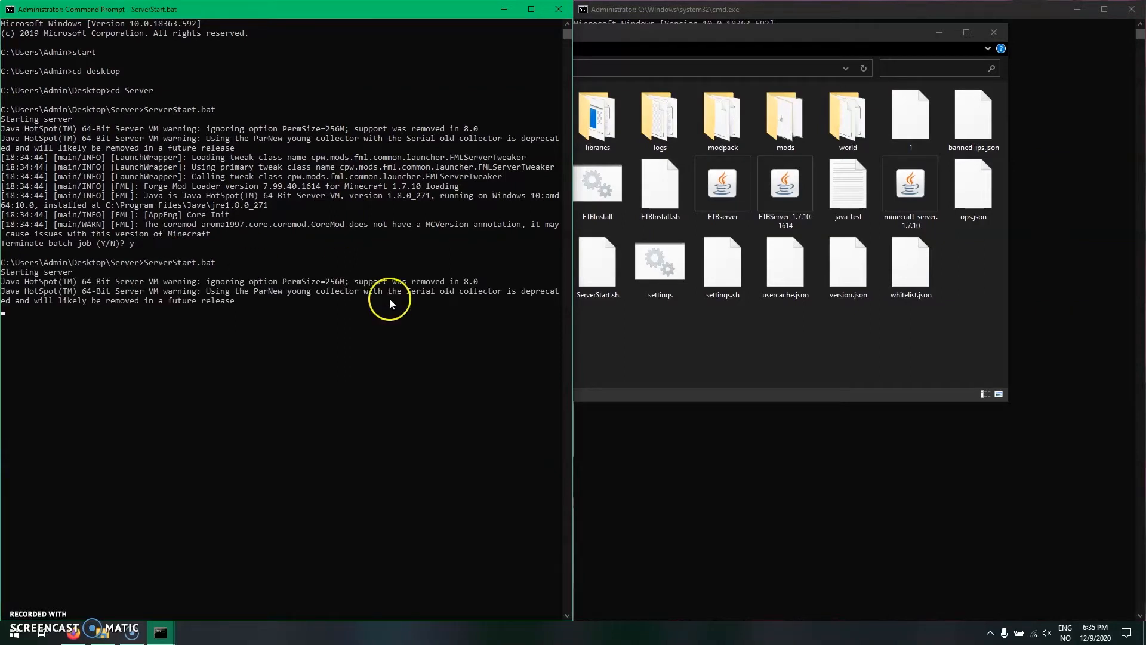
left_click(661, 340)
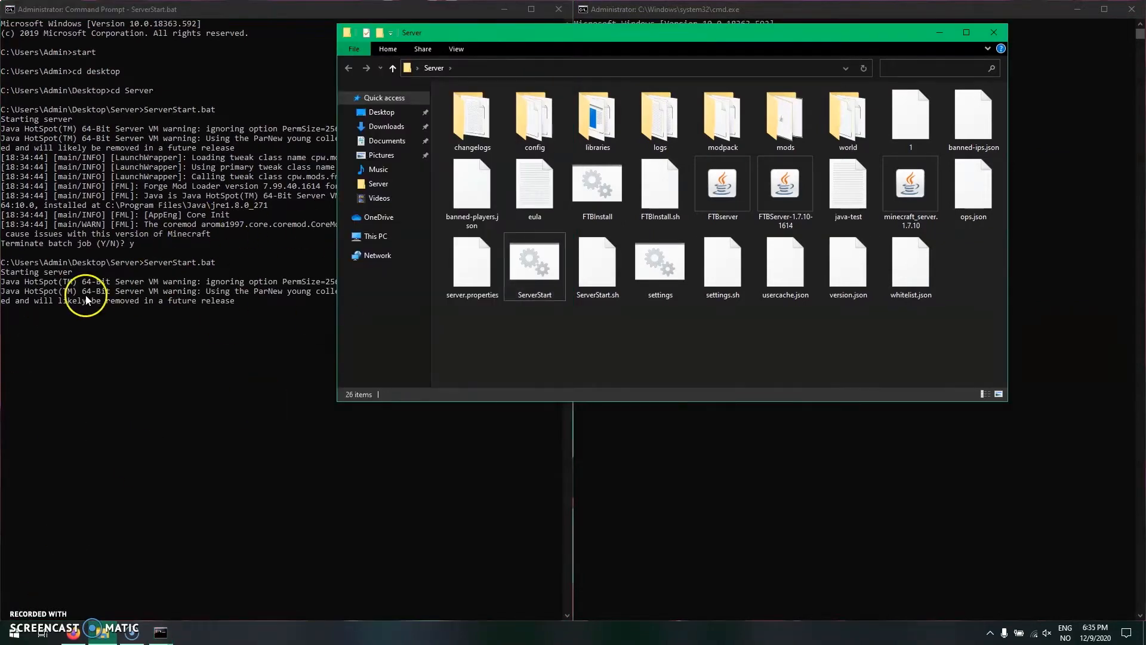
left_click(994, 34)
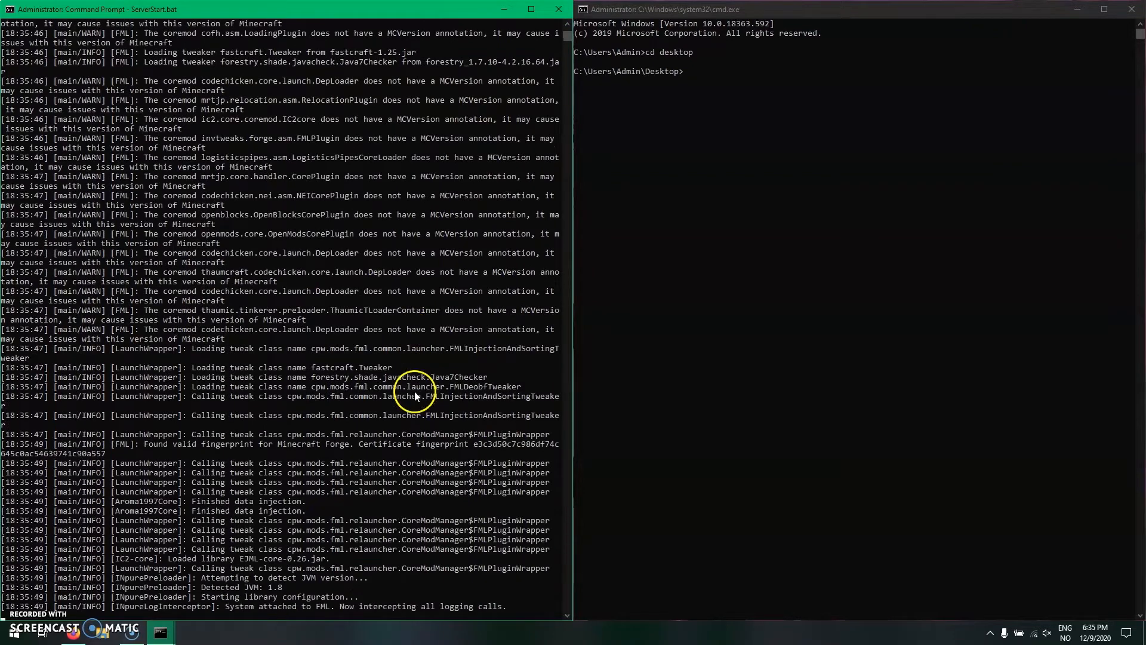
- Open the name of the 65235 text document on the desktop for editing, and close File Explorer
left_click(103, 633)
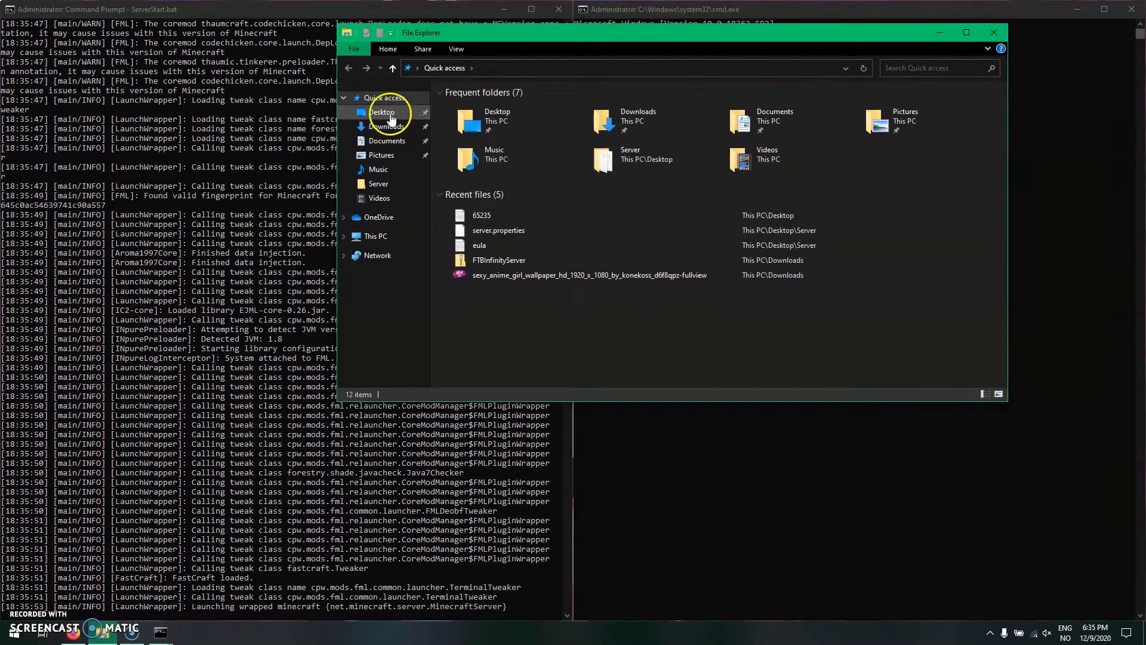
left_click(383, 113)
right_click(486, 121)
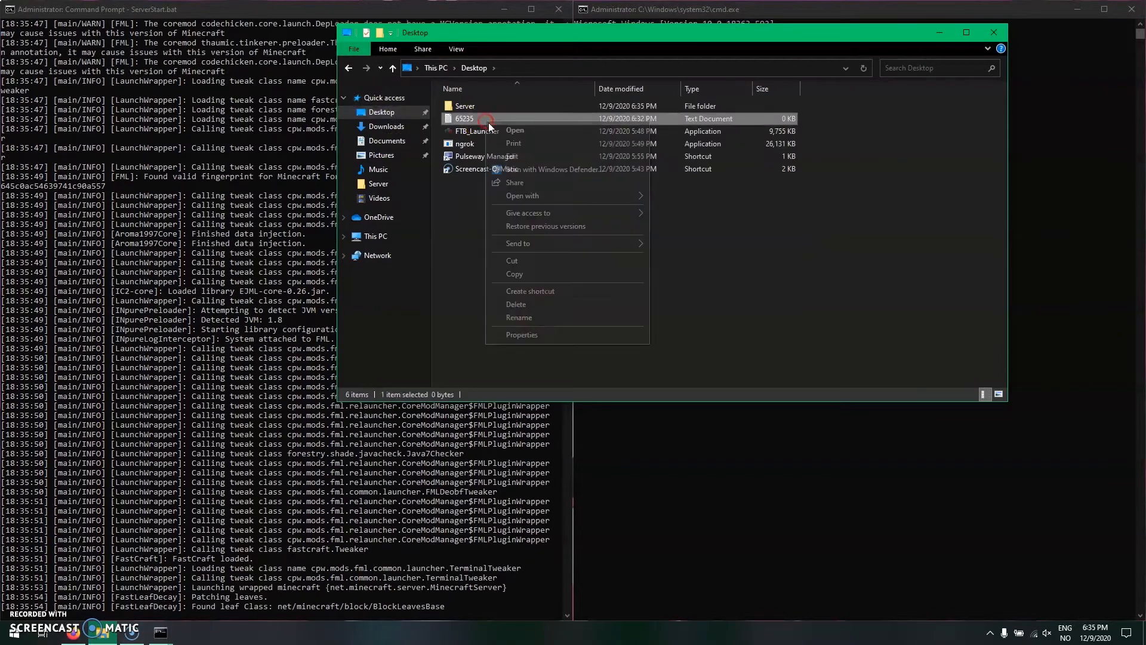
left_click(533, 321)
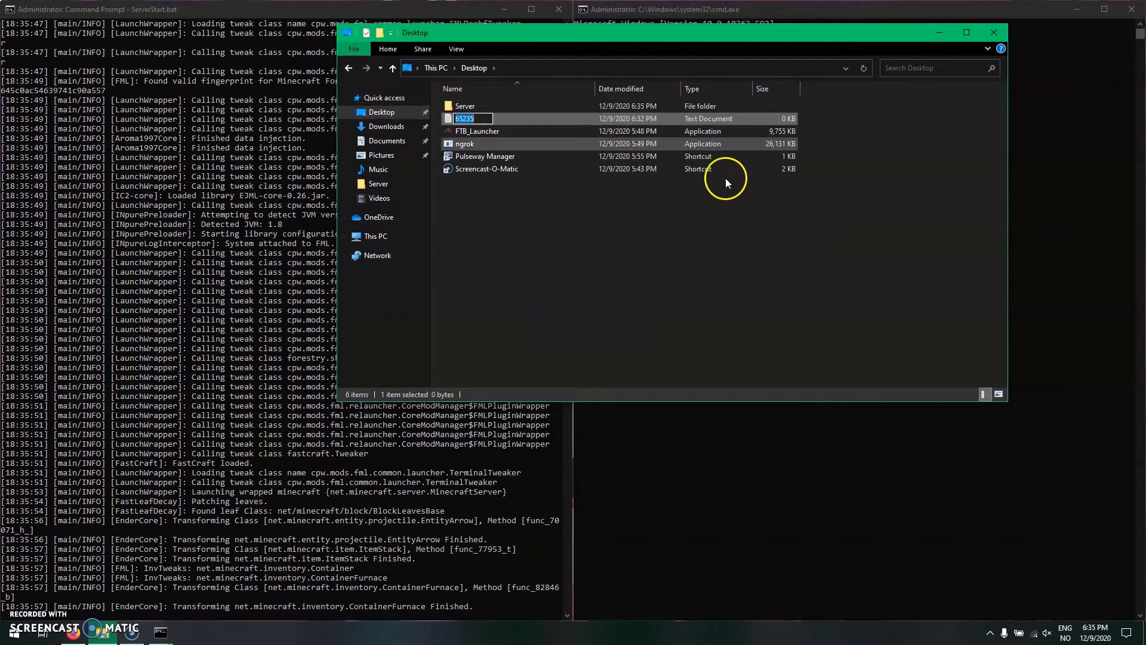
left_click(993, 33)
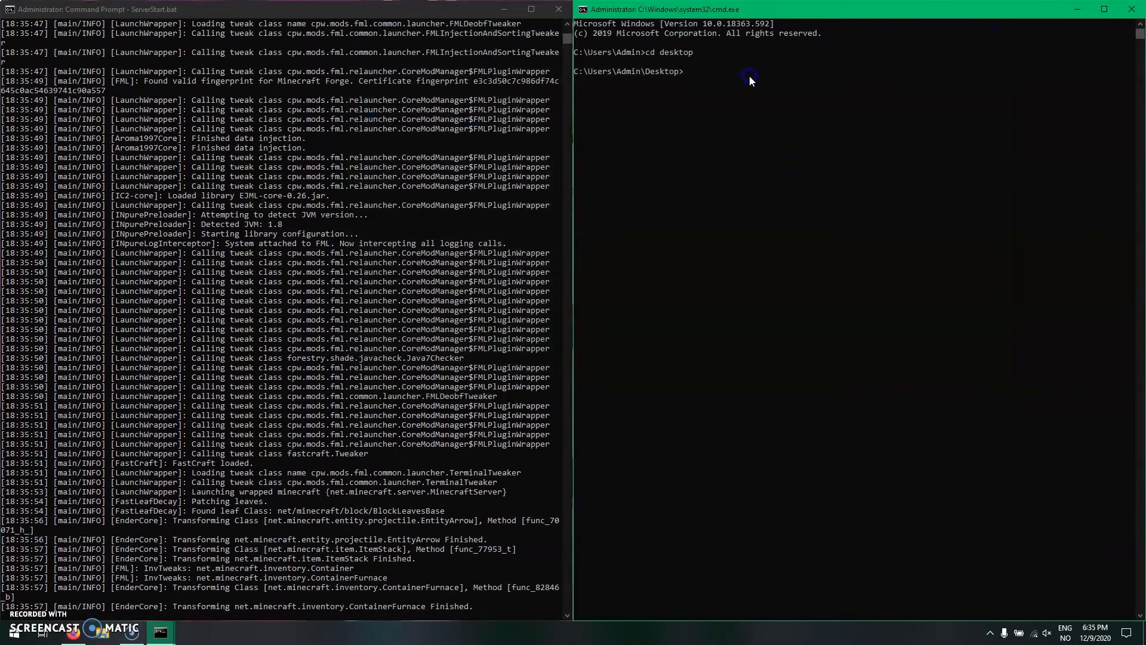
- Copy the authtoken from the ngrok dashboard in the browser and register it with ngrok.exe authtoken in the second command window
type("ngrok")
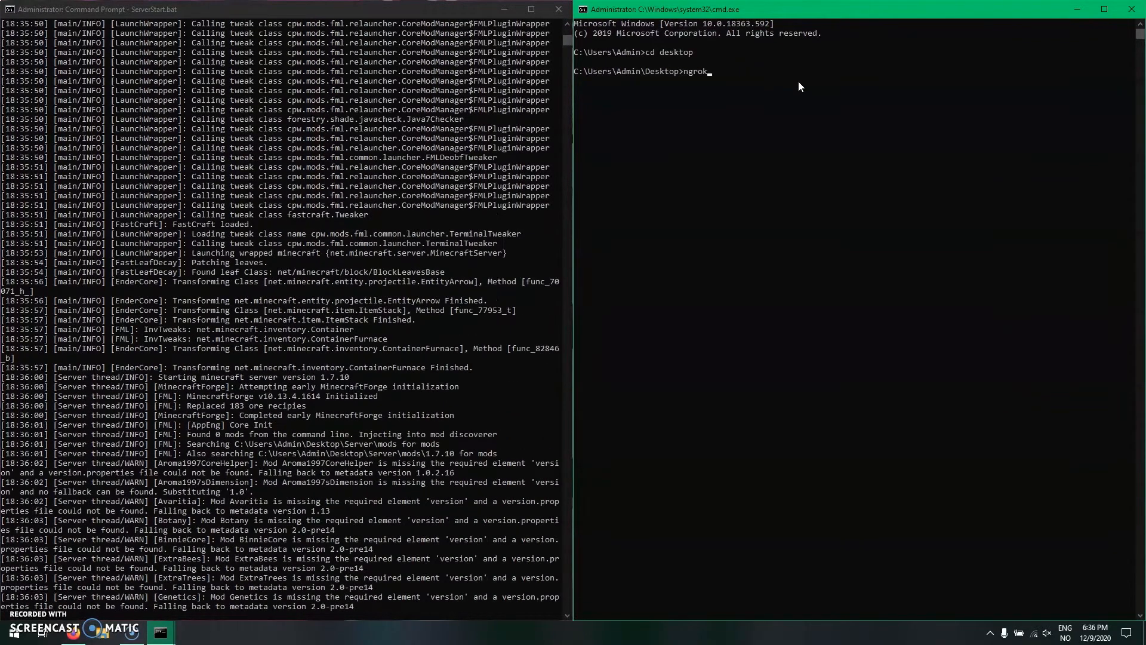
type(".exe")
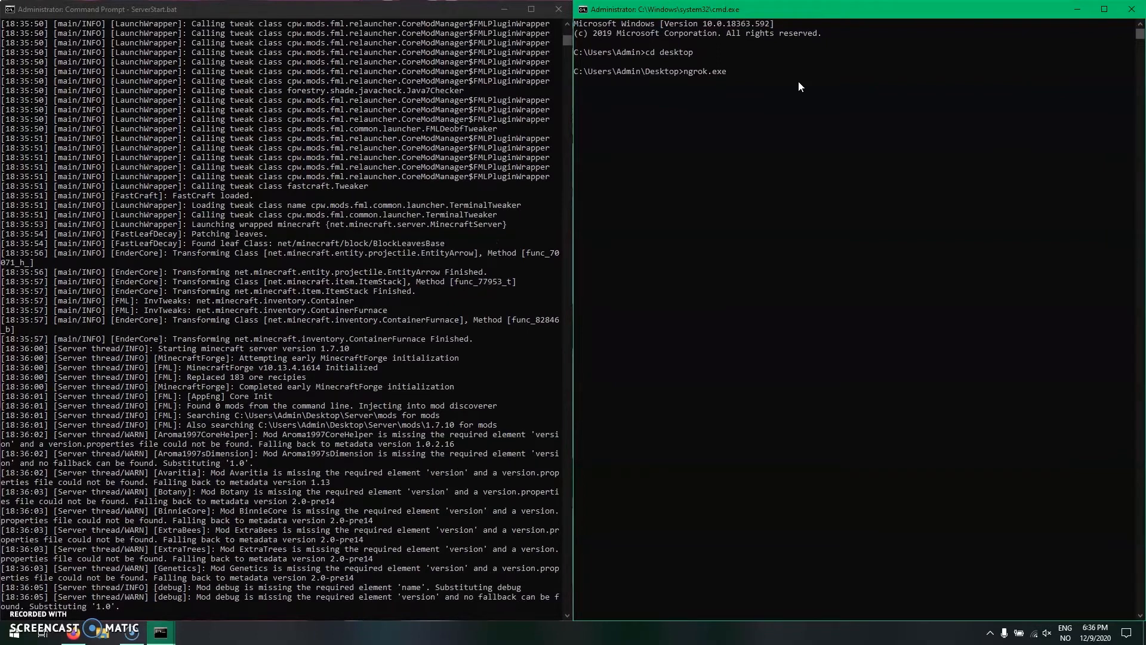
type(" authtoken")
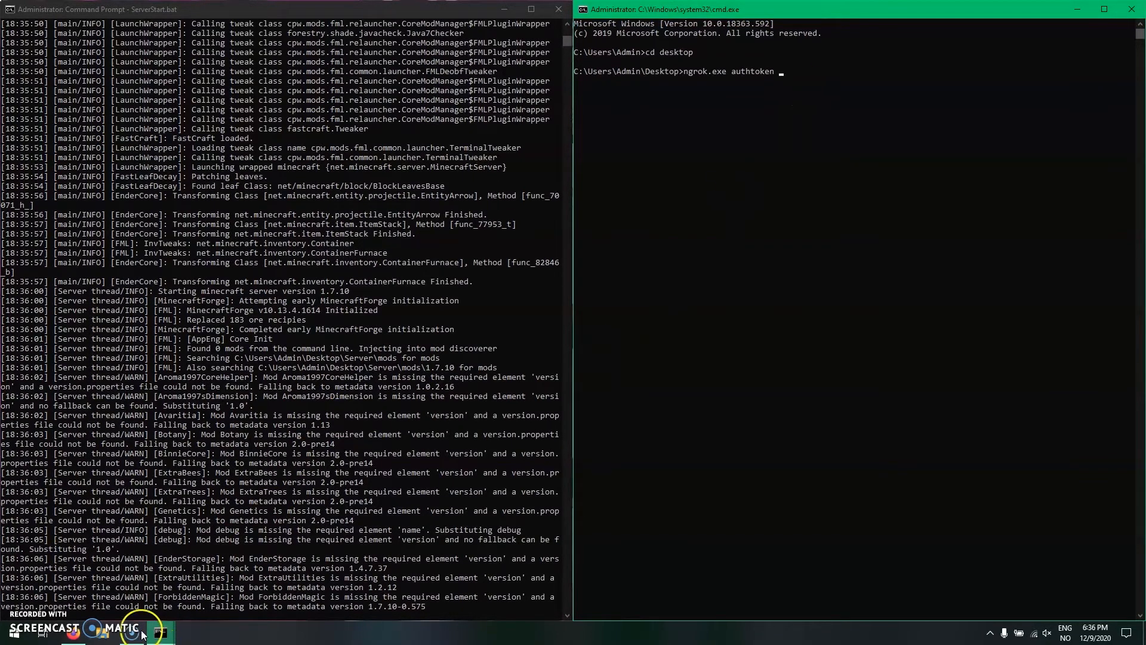
left_click(73, 632)
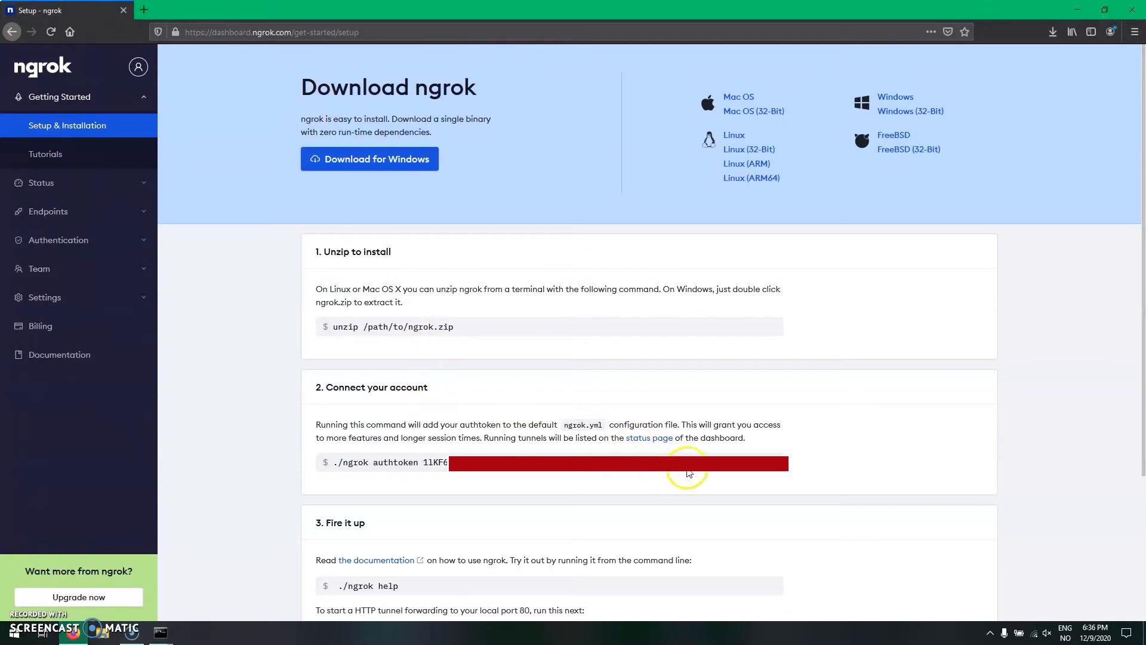
left_click_drag(635, 453, 432, 461)
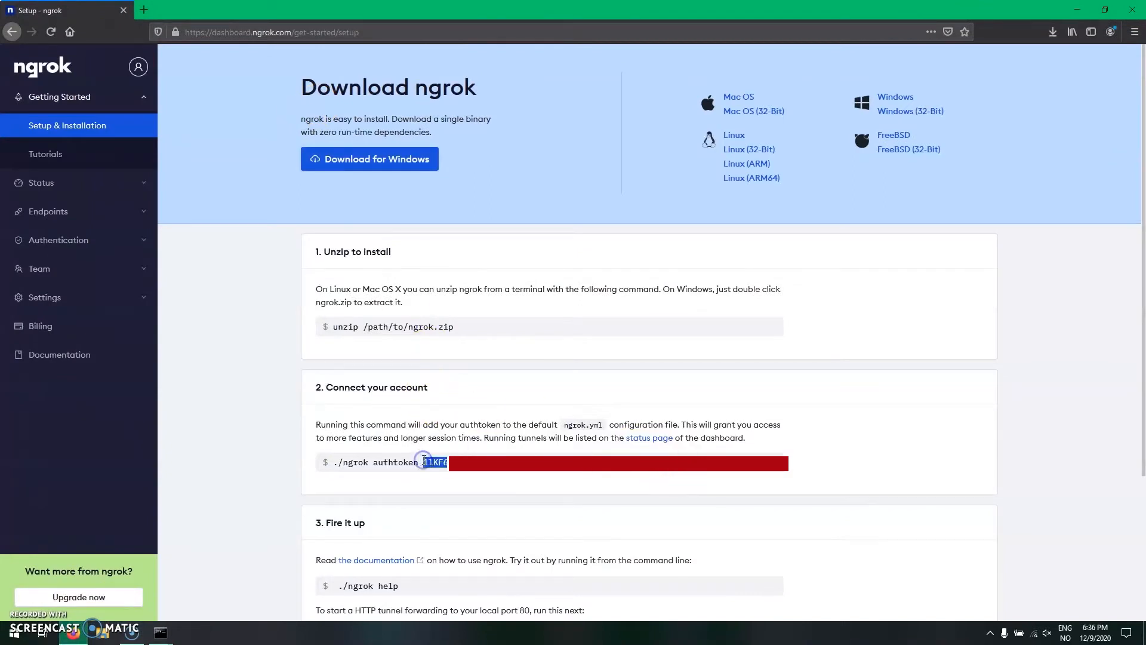
left_click(1077, 10)
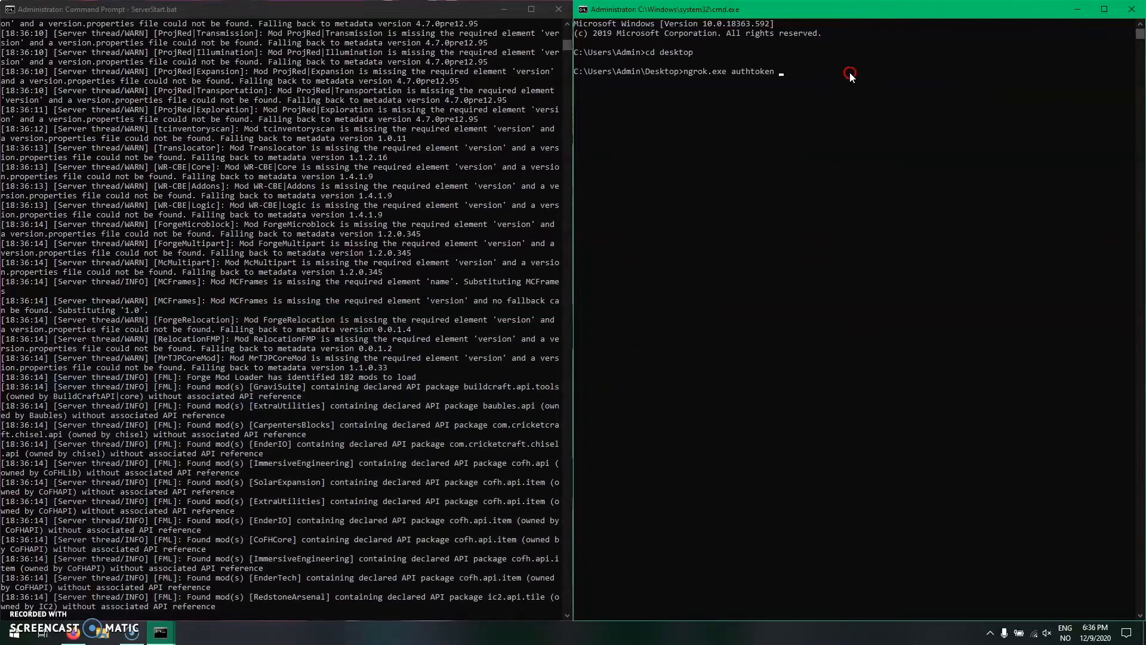
key("ctrl+v")
key("Return")
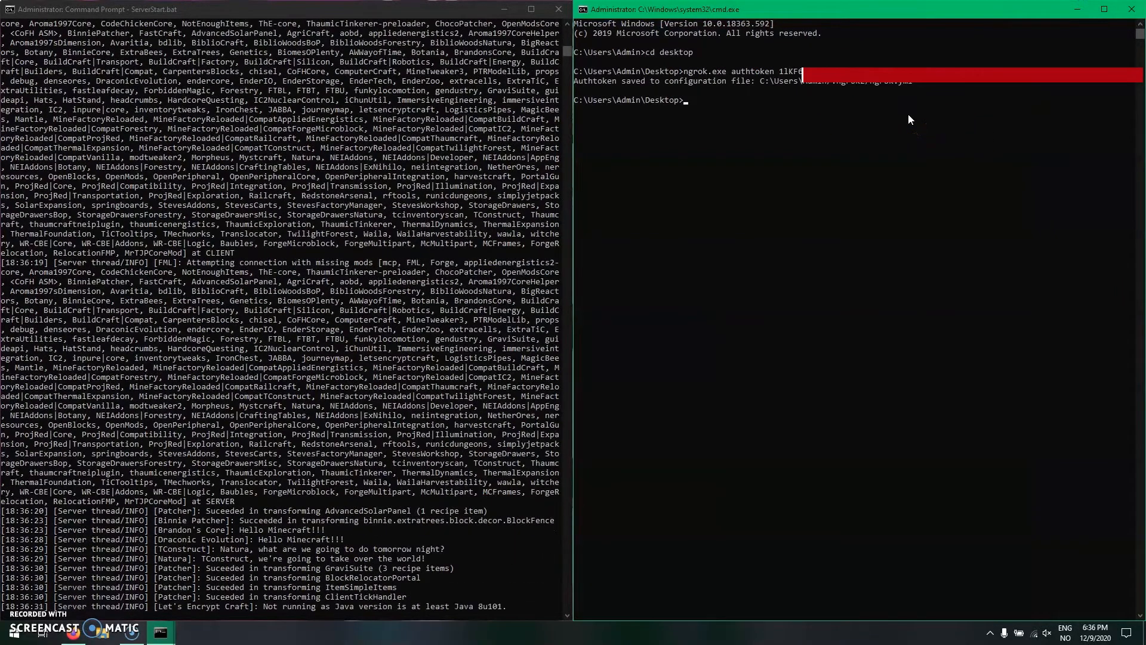
- Copy the configuration file path from the ngrok output and permit Java on private networks in the firewall alert
left_click(908, 83)
left_click_drag(908, 83, 761, 83)
key("ctrl+c")
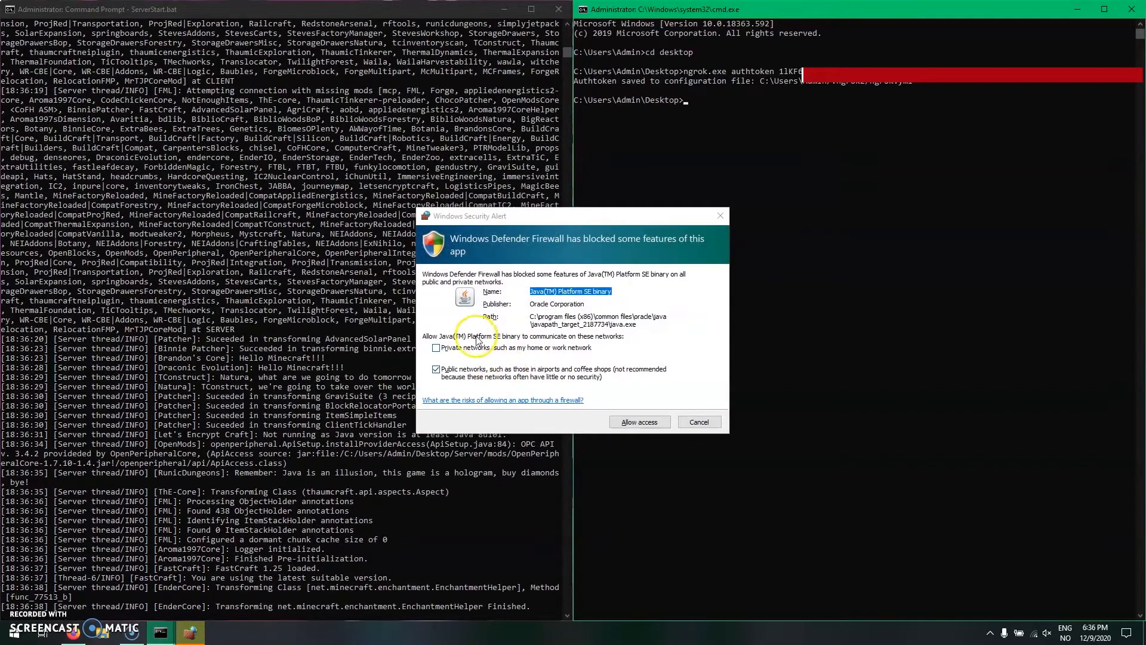
left_click(471, 348)
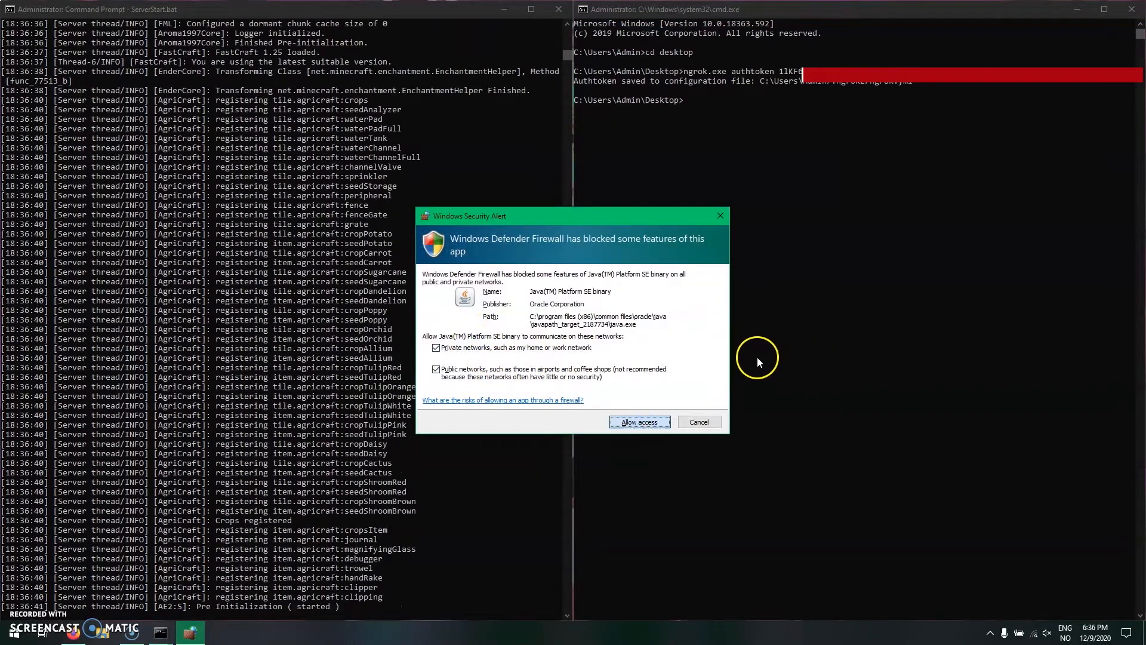
- Open the ngrok.yml configuration file from its copied path, choosing Notepad as the app
key("super+r")
key("ctrl+v")
key("Return")
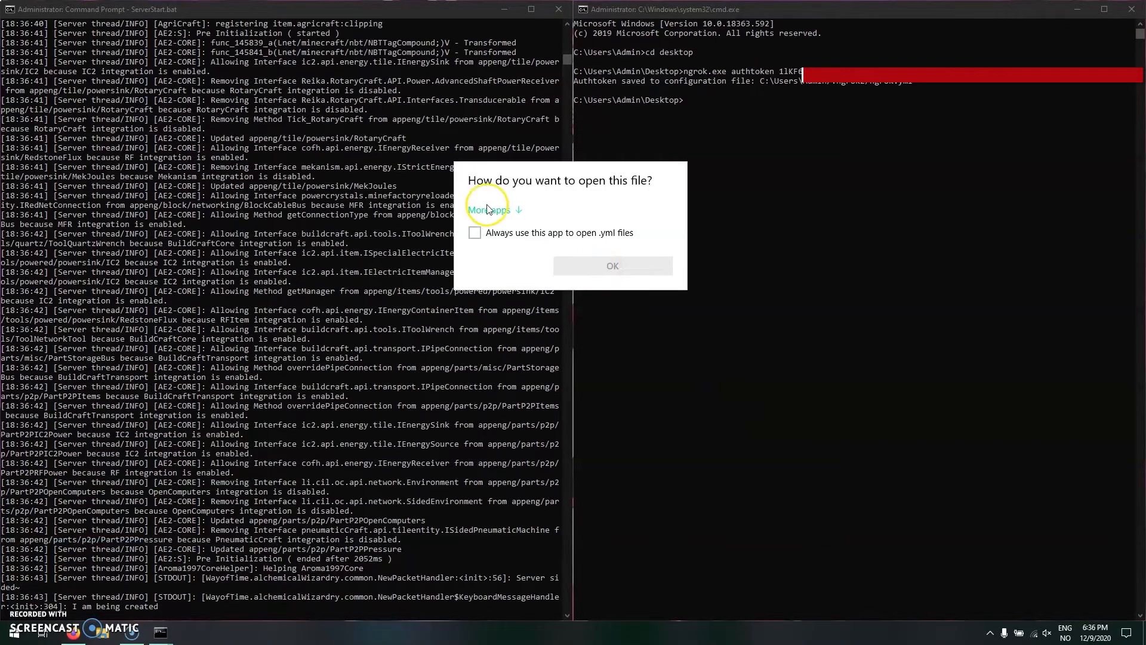
left_click(520, 272)
left_click(600, 427)
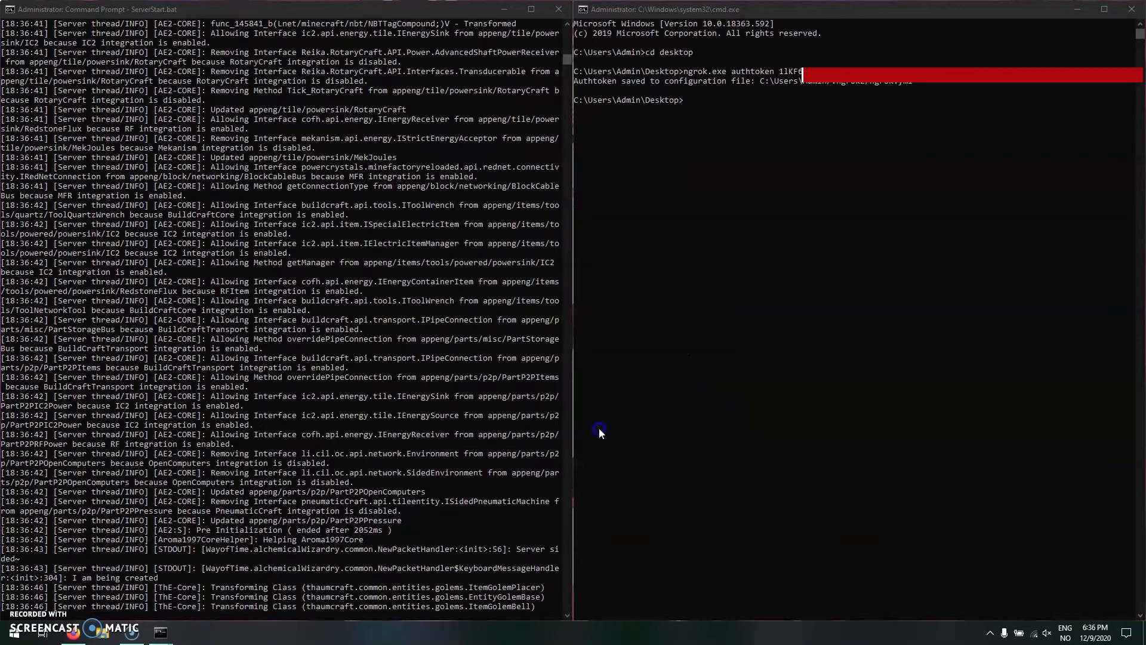
- Add the line "region: eu" below the authtoken in ngrok.yml
left_click(377, 88)
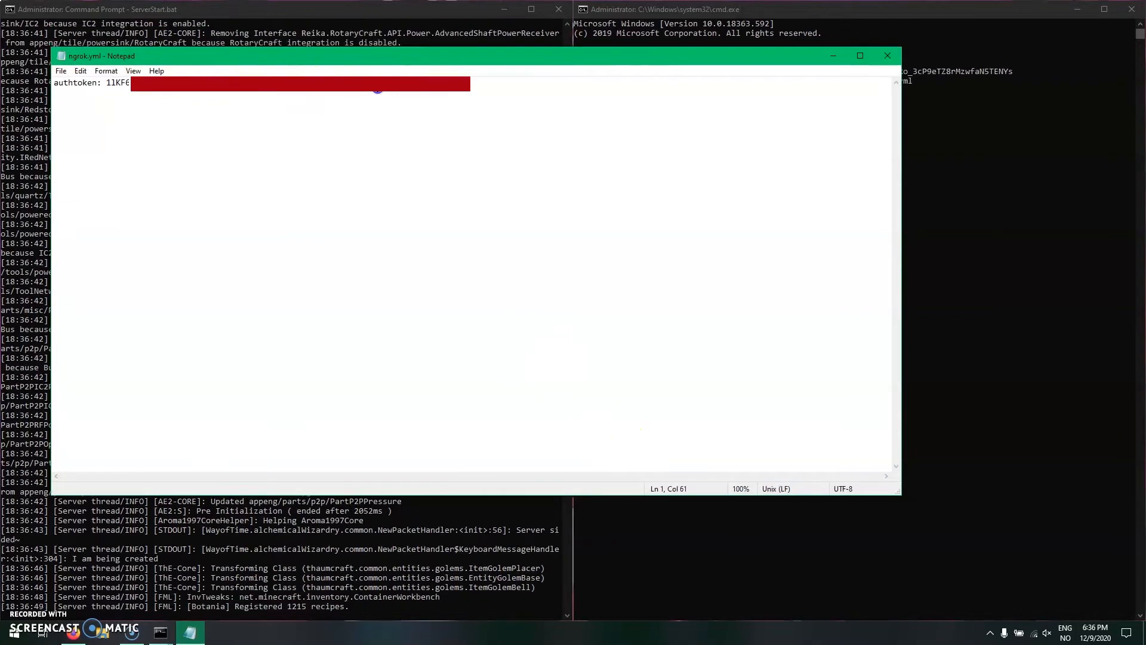
key("Return")
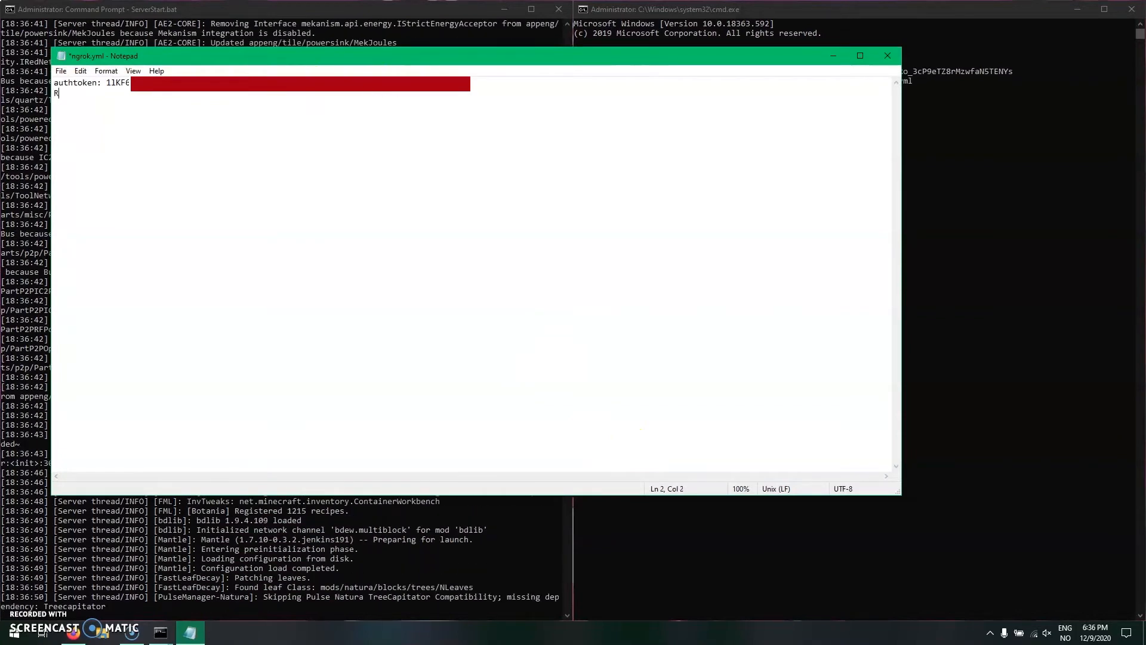
type("Reg")
key("BackSpace")
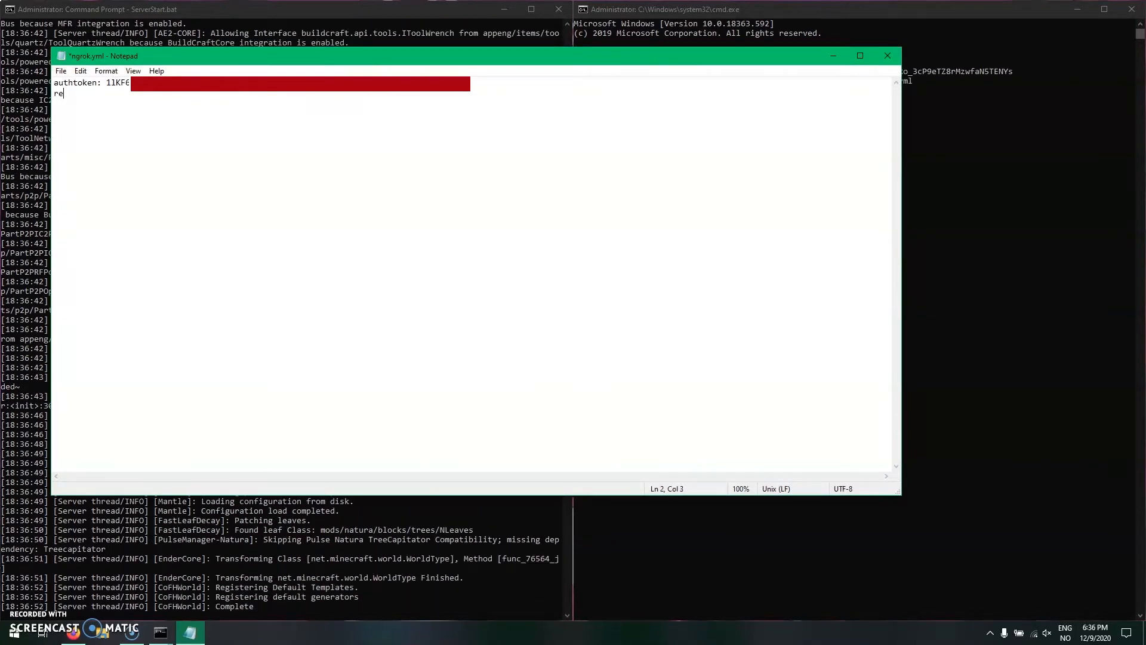
type("gion: ")
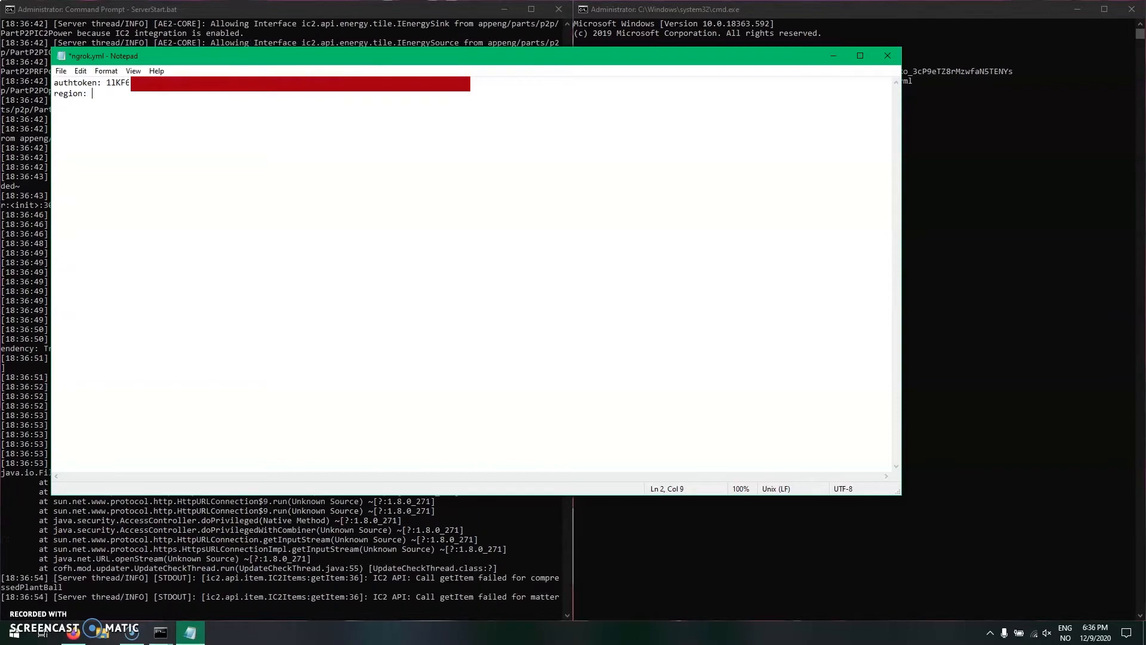
type("eu")
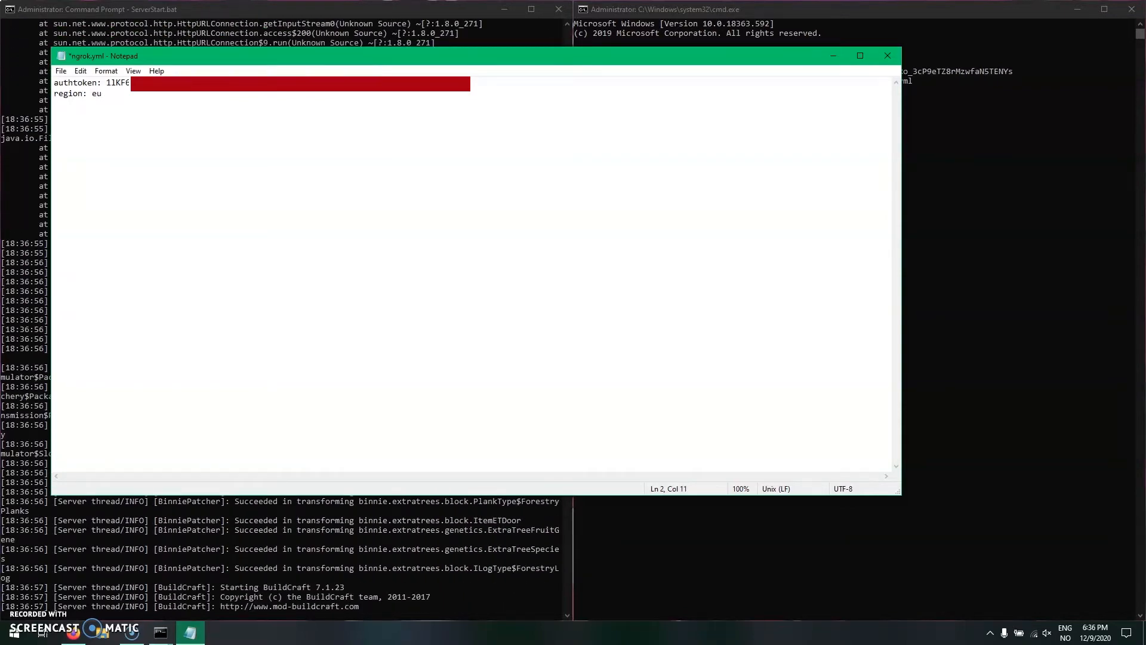
- Copy the console_ui and web_addr lines from the configuration file example in the browser's ngrok tutorials, and minimize the browser
key("alt+Tab")
key("alt+Tab")
scroll(594, 396, "up", 3)
left_click(412, 421)
scroll(463, 438, "down", 4)
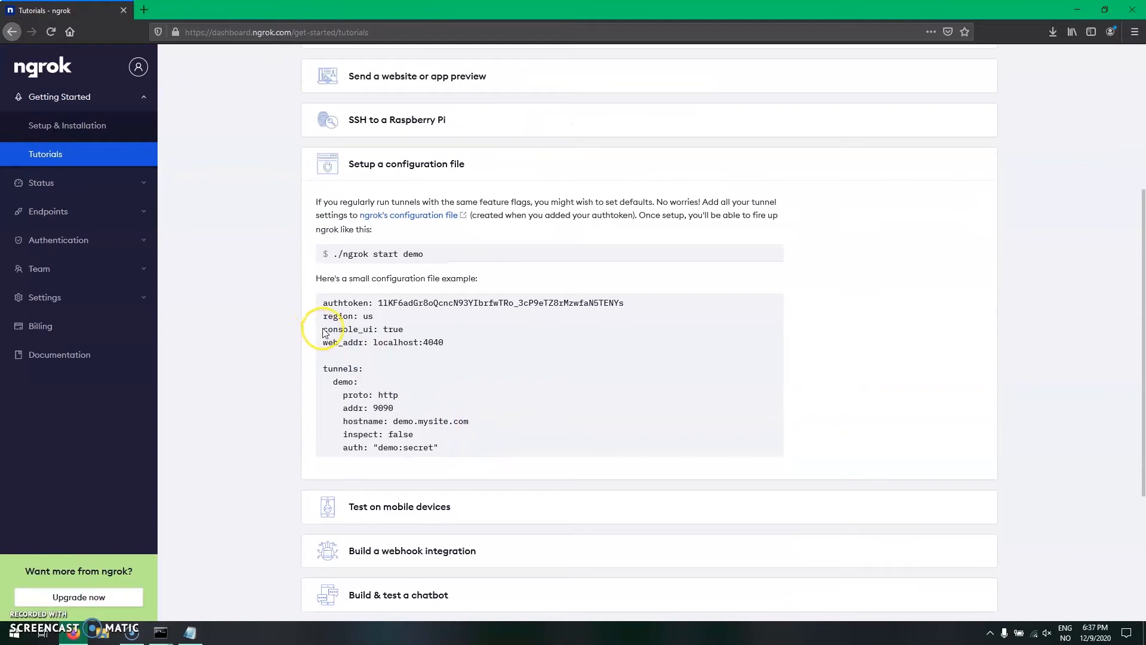
left_click_drag(302, 328, 481, 357)
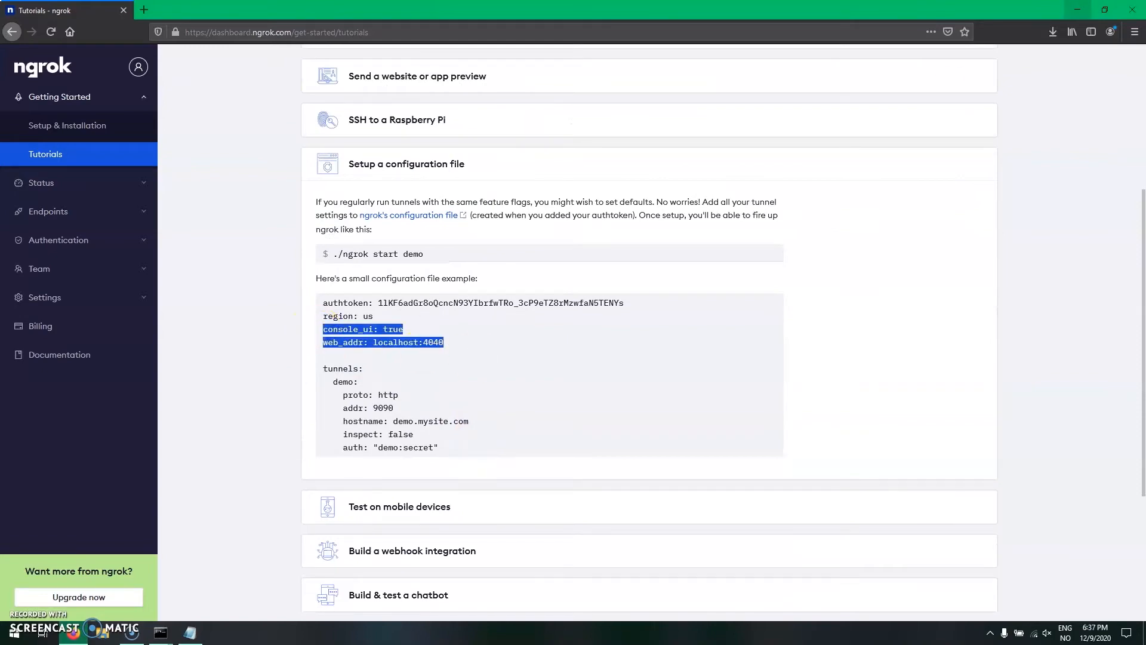
left_click(1077, 9)
- Paste the console_ui and web_addr lines below the region, set the web address to localhost:2534, and save and close ngrok.yml
key("Return")
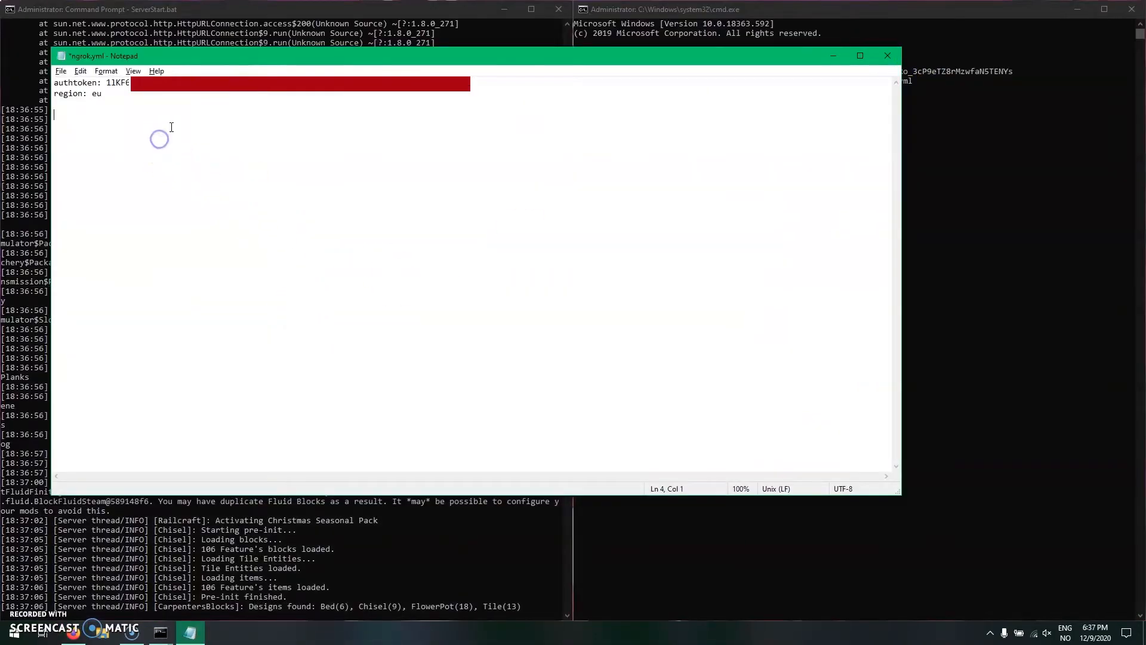
left_click(82, 102)
key("ctrl+v")
key("BackSpace")
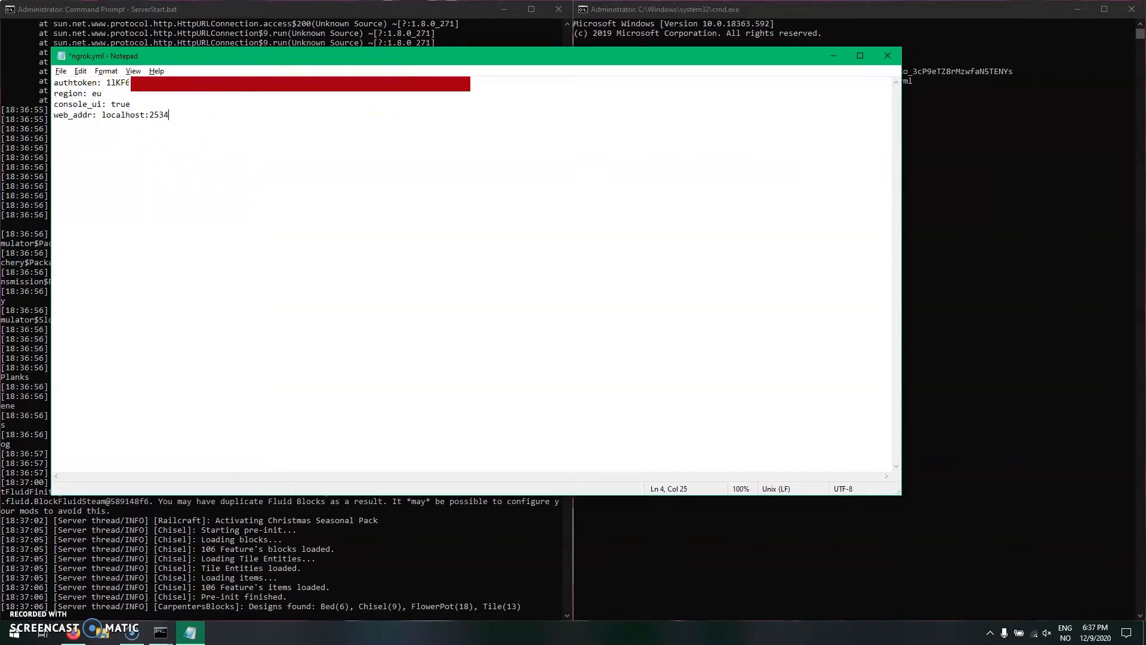
key("ctrl+s")
left_click(888, 55)
- Enter the start of the tunnel command, "ngrok.exe tcp", in the second command window and close the browser
left_click(758, 100)
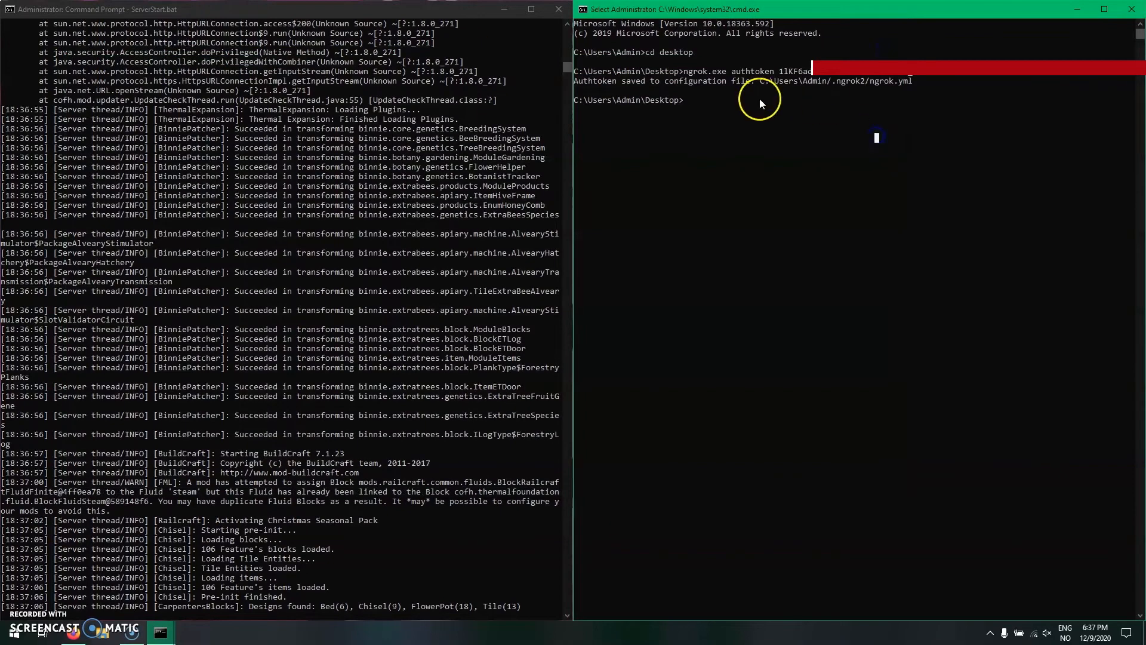
key("Escape")
type("ngrok")
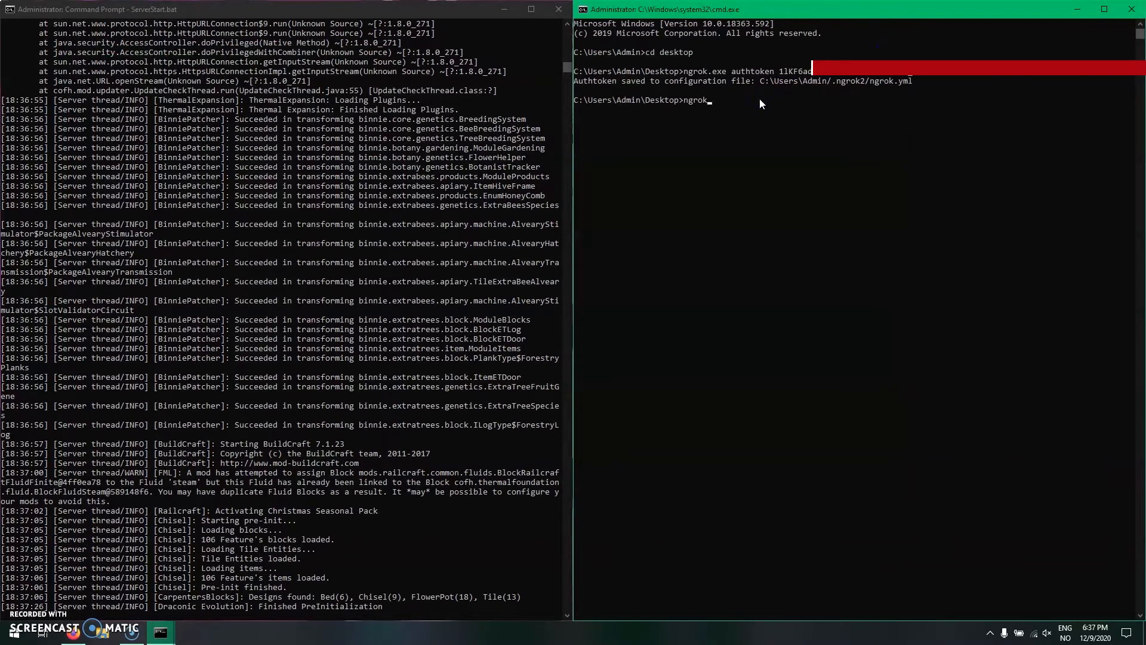
type(".exe tc")
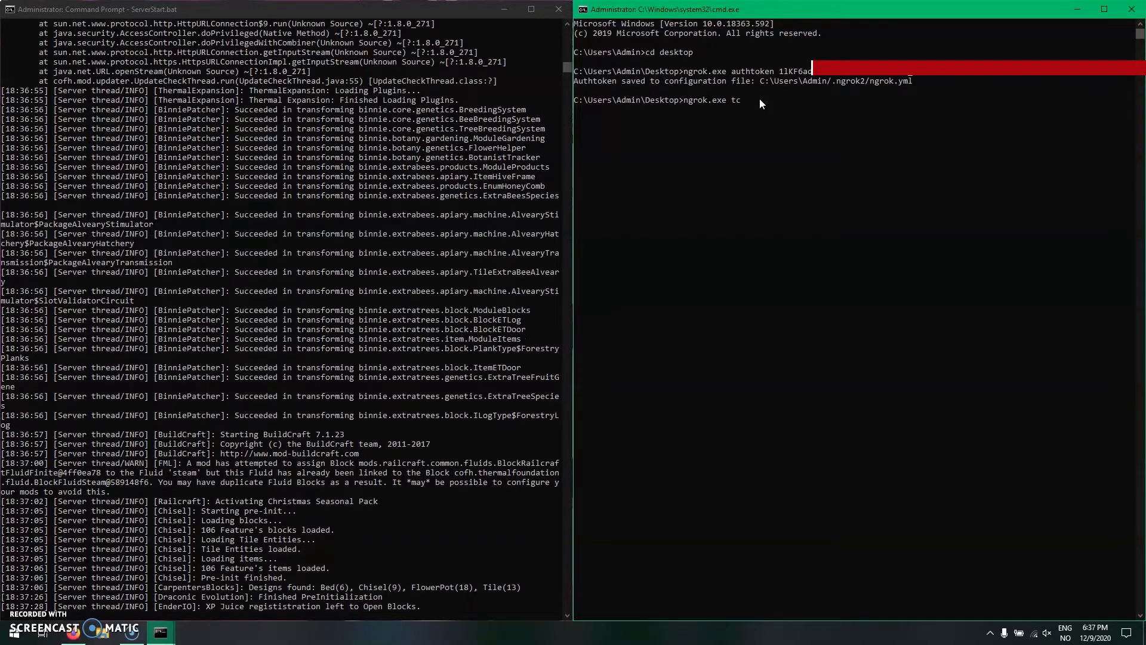
type("p")
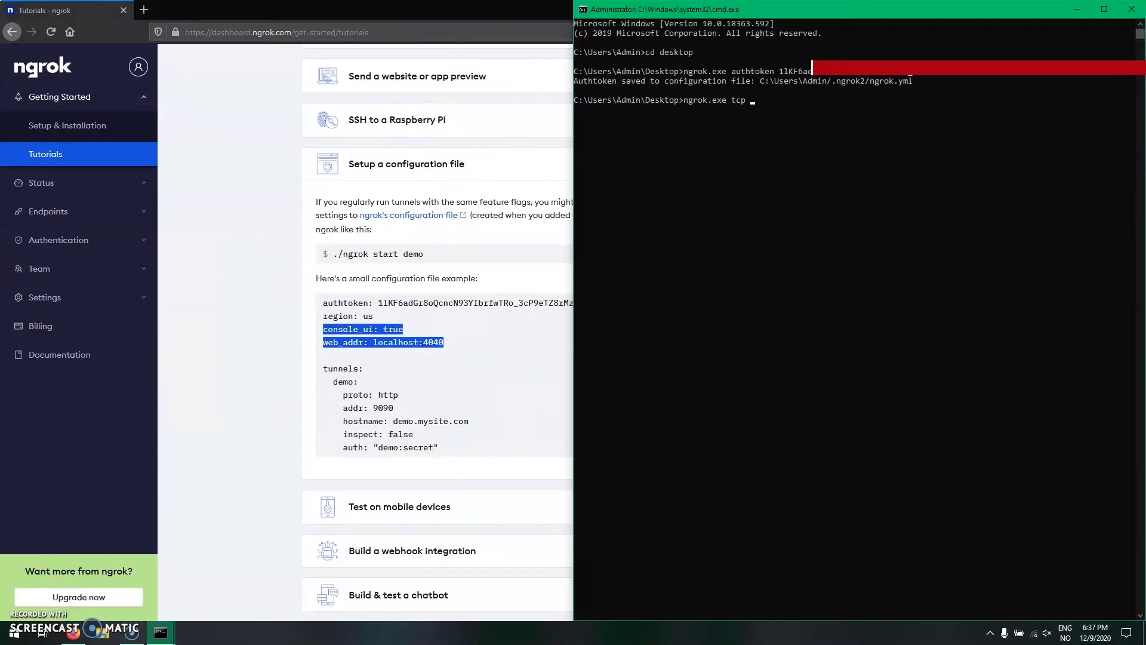
left_click(445, 16)
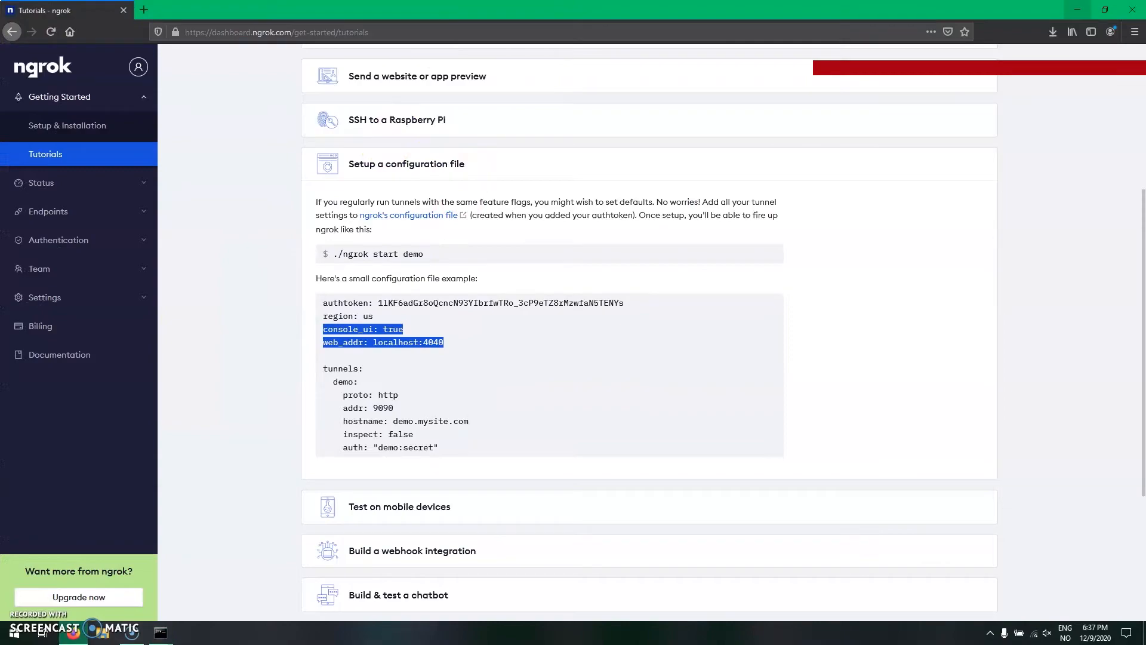
left_click(1133, 11)
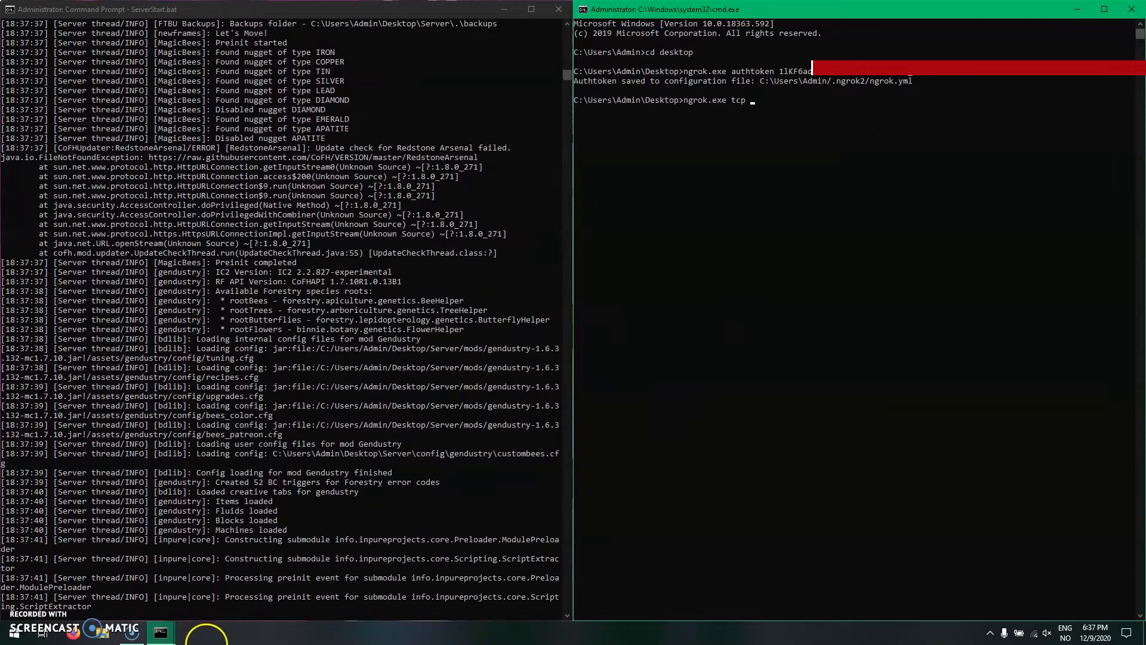
- Look up the server port in the name of the recent text document in File Explorer
left_click(103, 635)
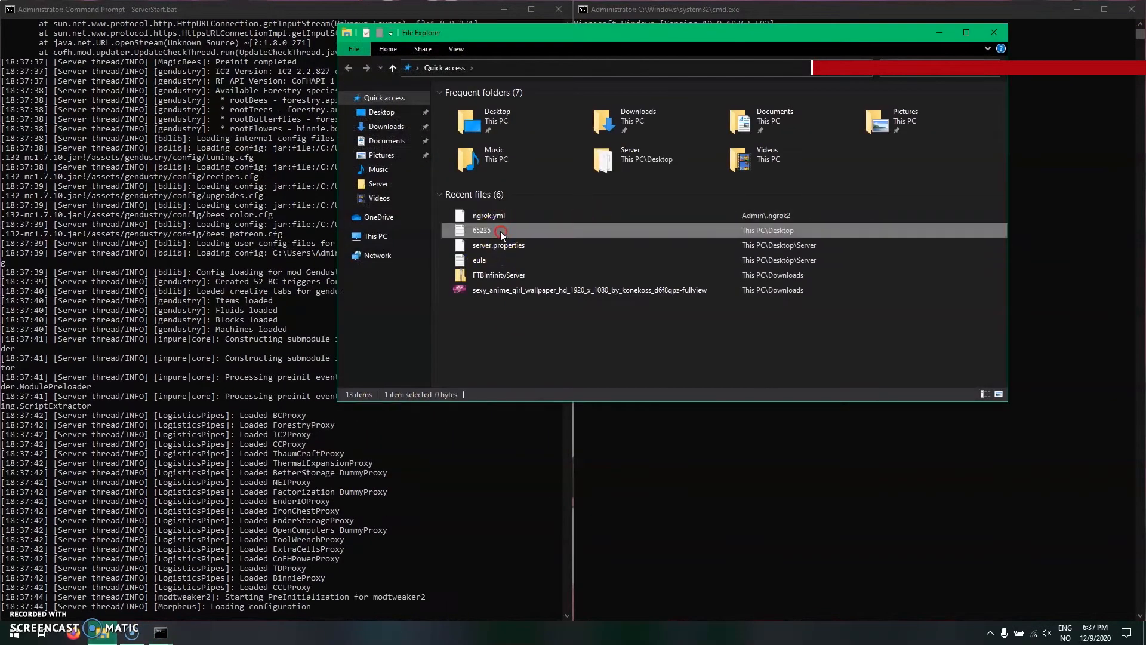
right_click(500, 230)
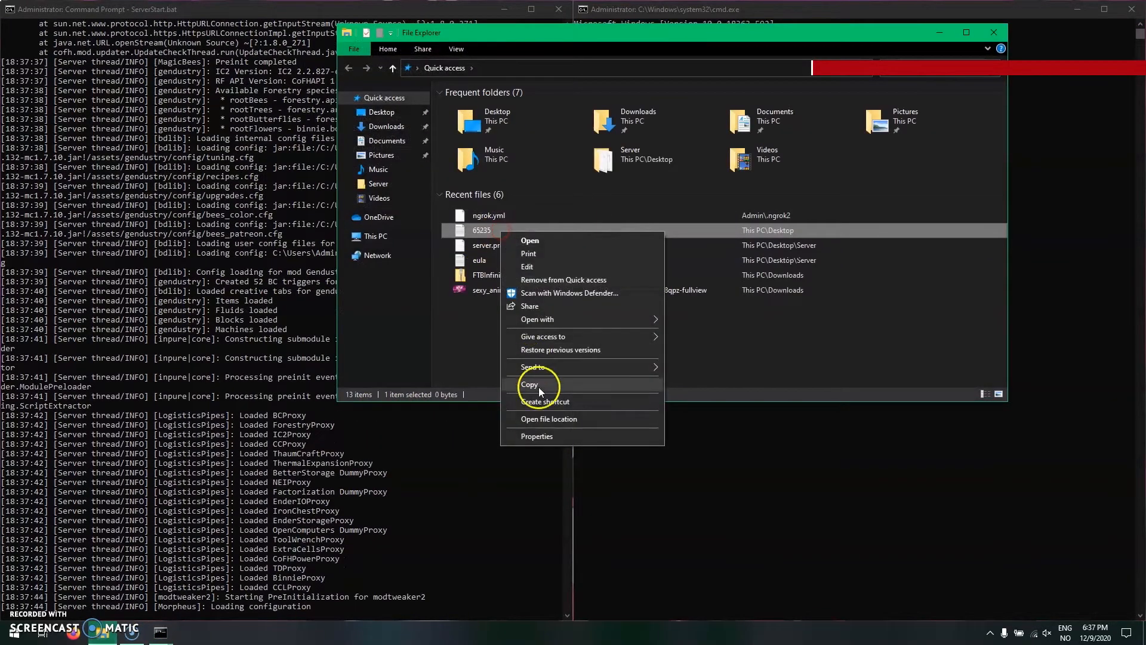
left_click(468, 366)
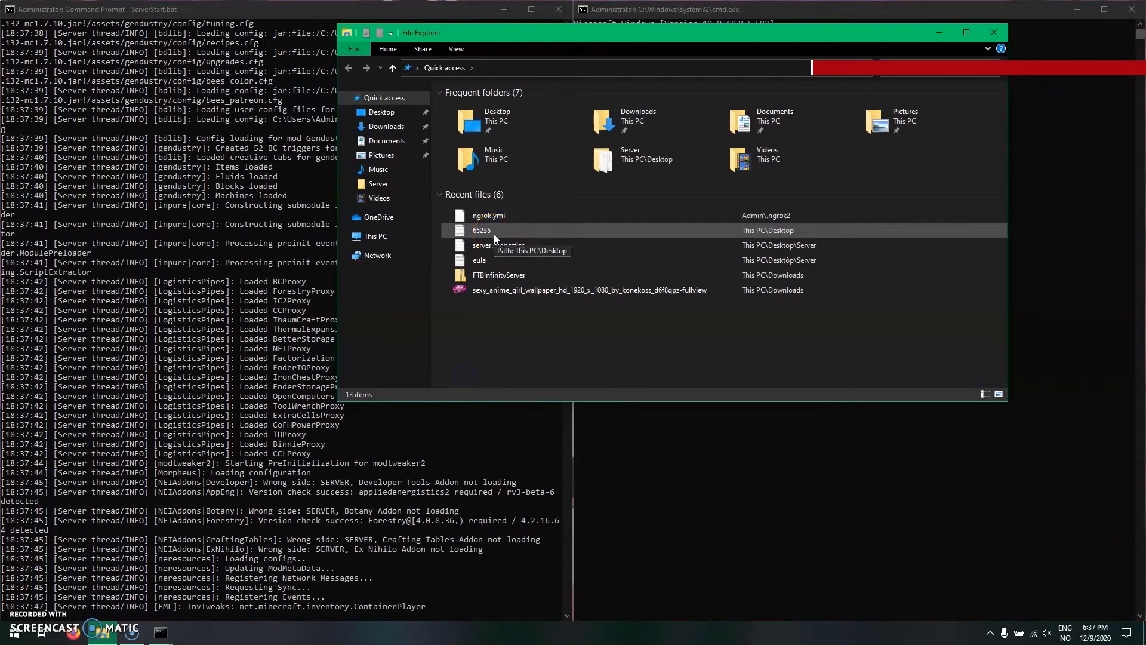
left_click(1114, 98)
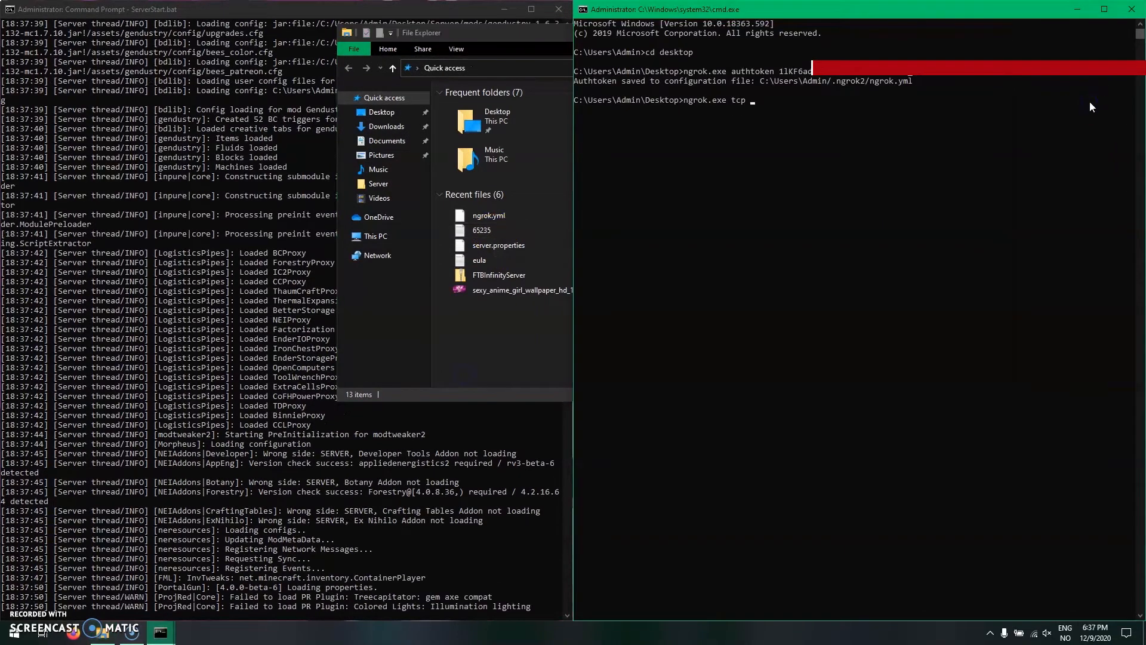
key("alt+Tab")
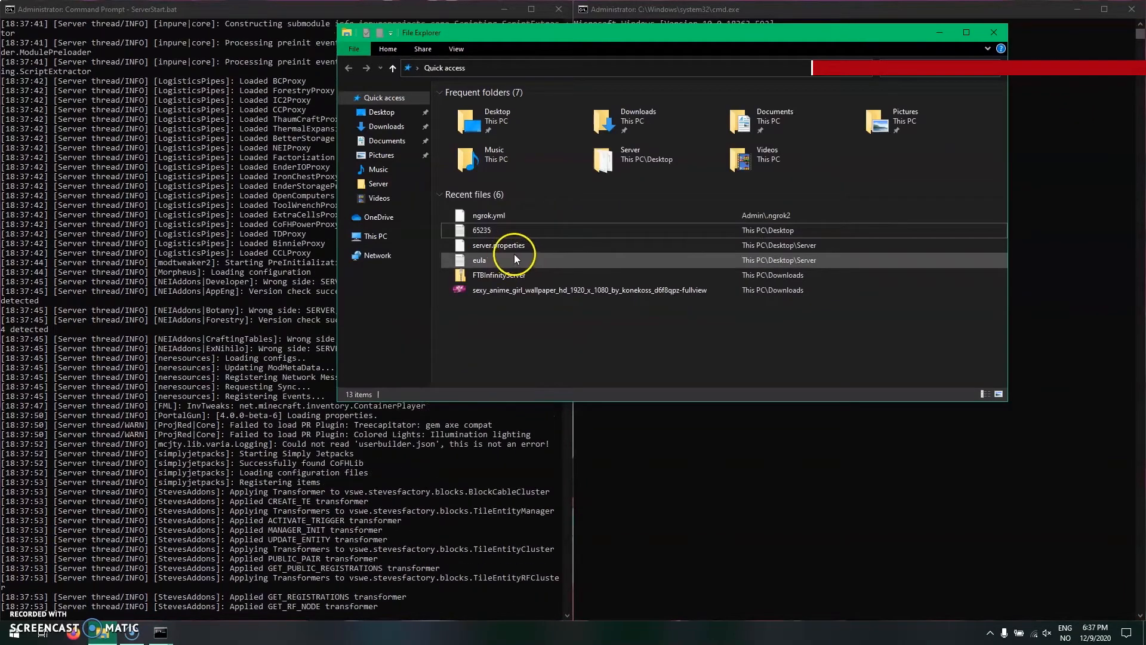
- Complete the tunnel command as ngrok.exe tcp 65235, close File Explorer and run the command
left_click(650, 411)
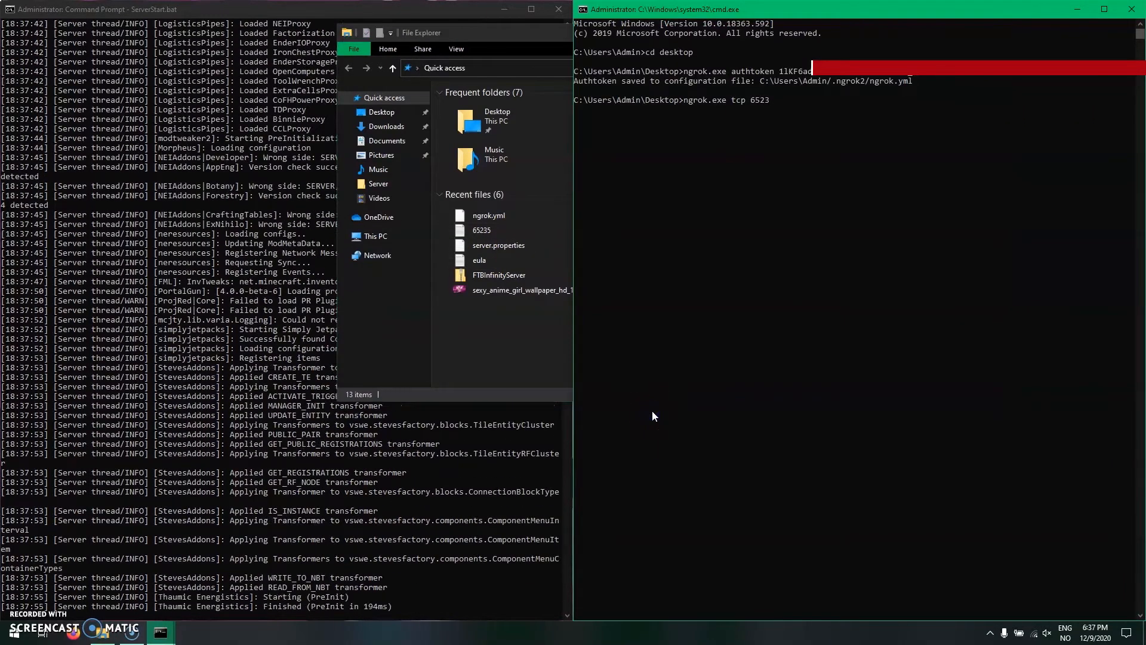
left_click(422, 275)
left_click(993, 32)
left_click(925, 129)
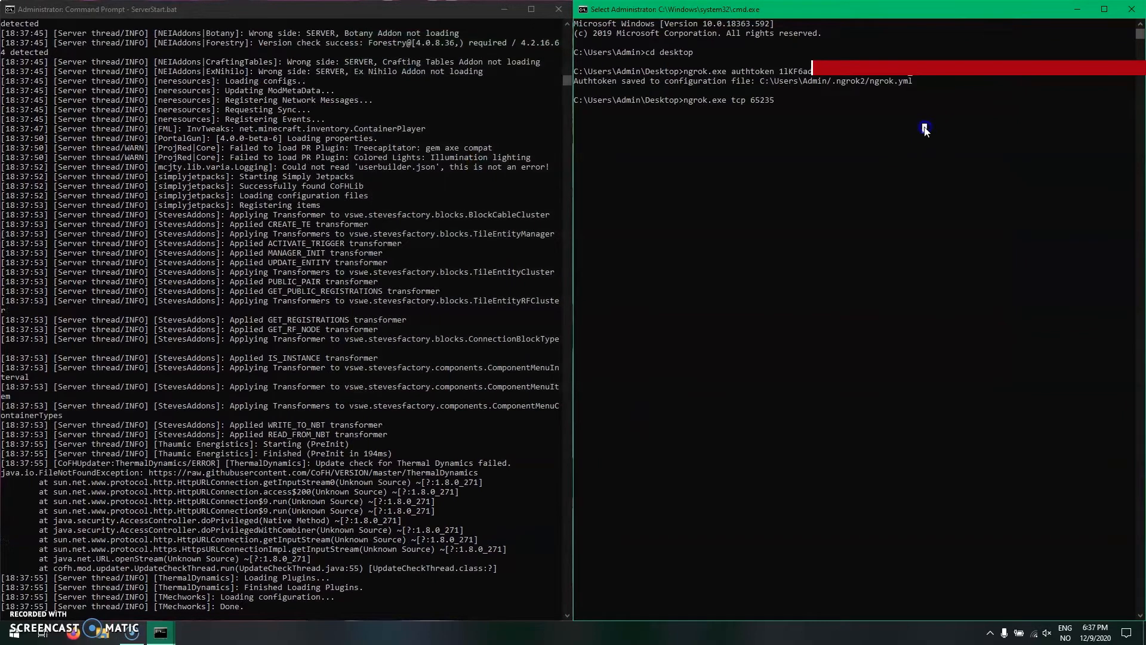
key("Return")
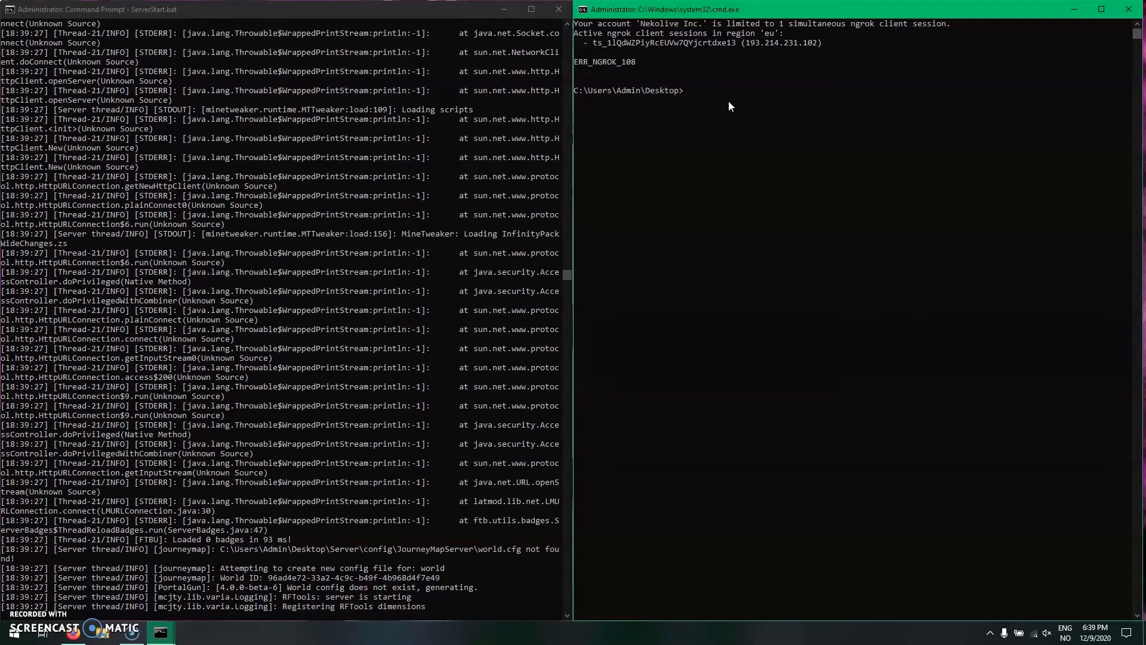
- Run the ngrok tunnel command for port 65235 again and copy the forwarding address without its tcp:// prefix
key("Up")
key("Return")
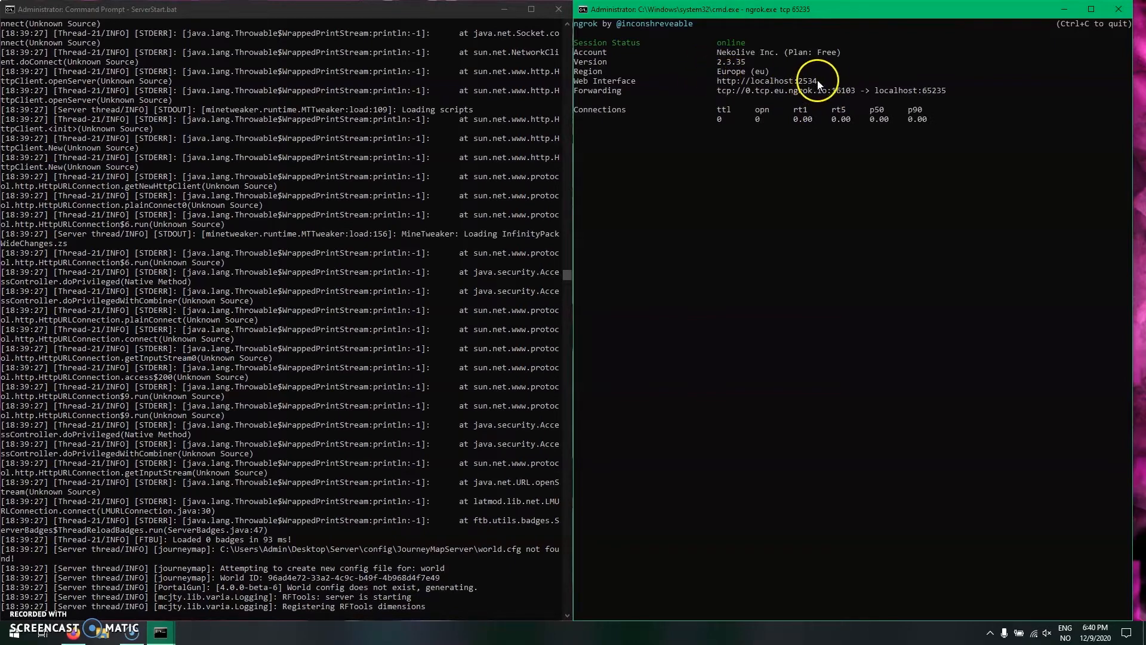
left_click_drag(746, 91, 848, 95)
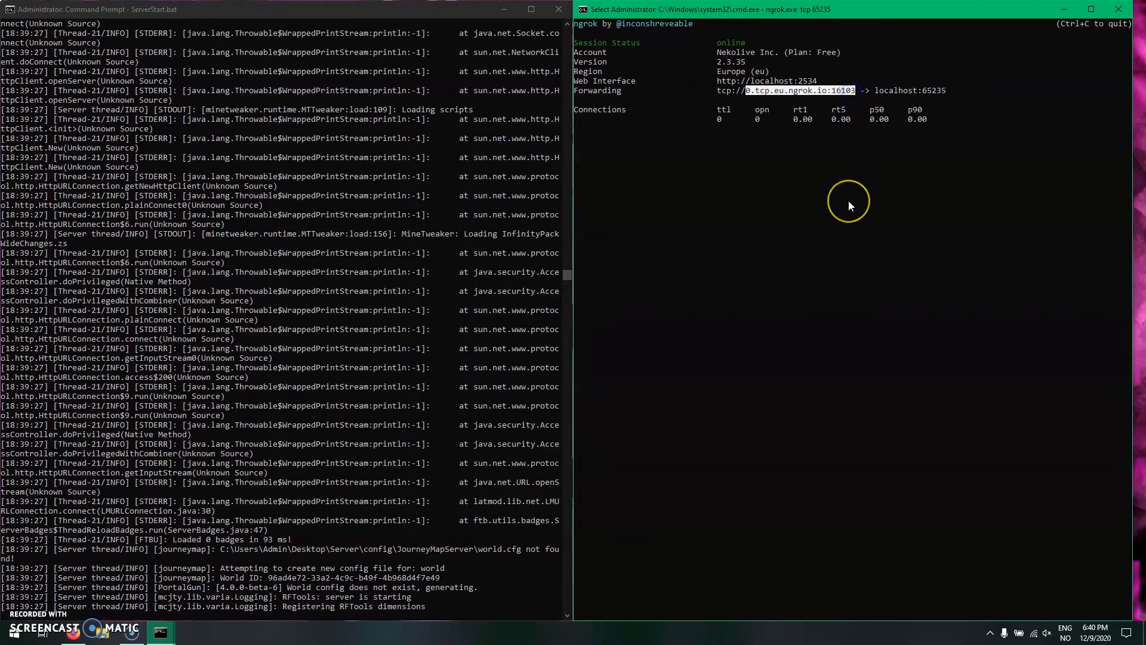
key("ctrl+c")
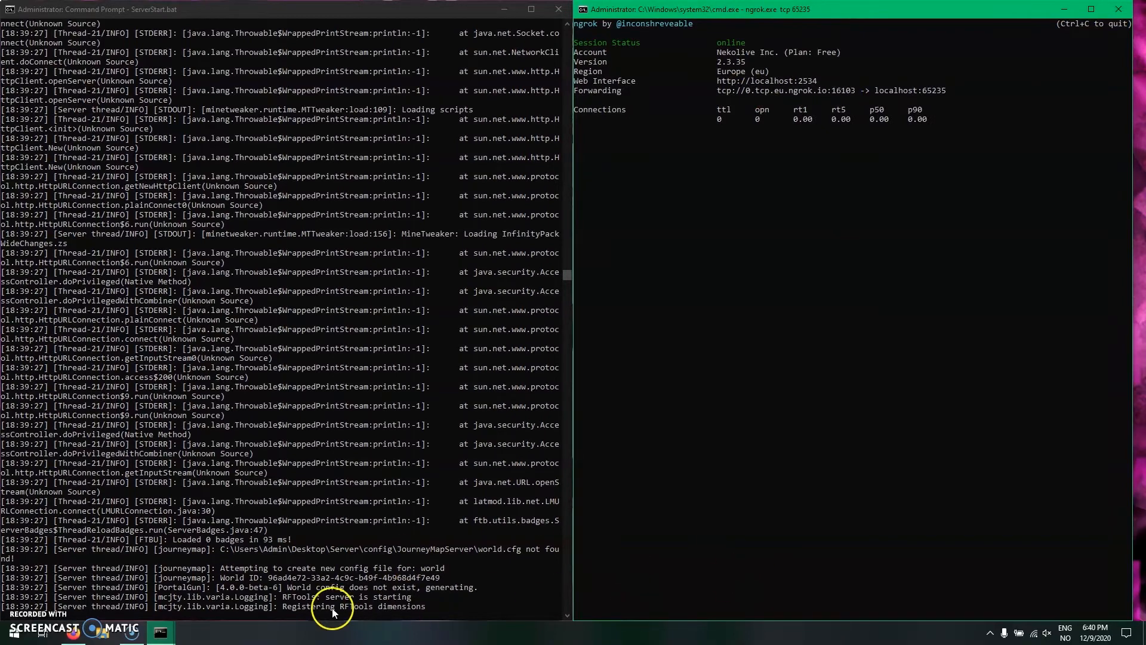
- Open gmail.com in a new tab of the browser
left_click(73, 632)
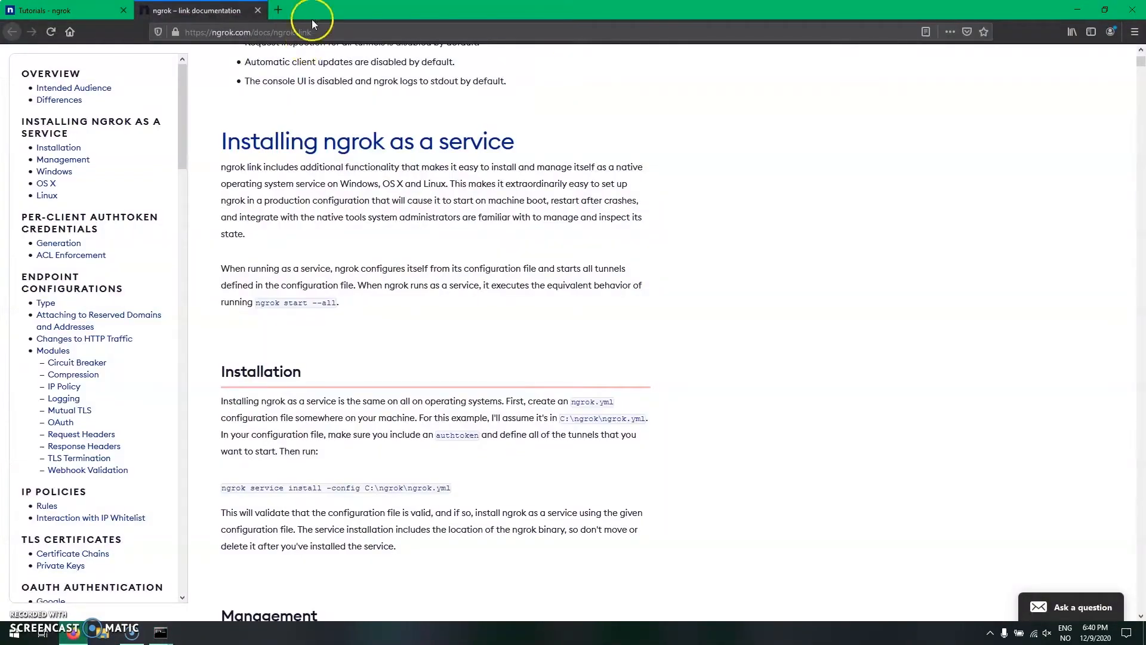
left_click(279, 10)
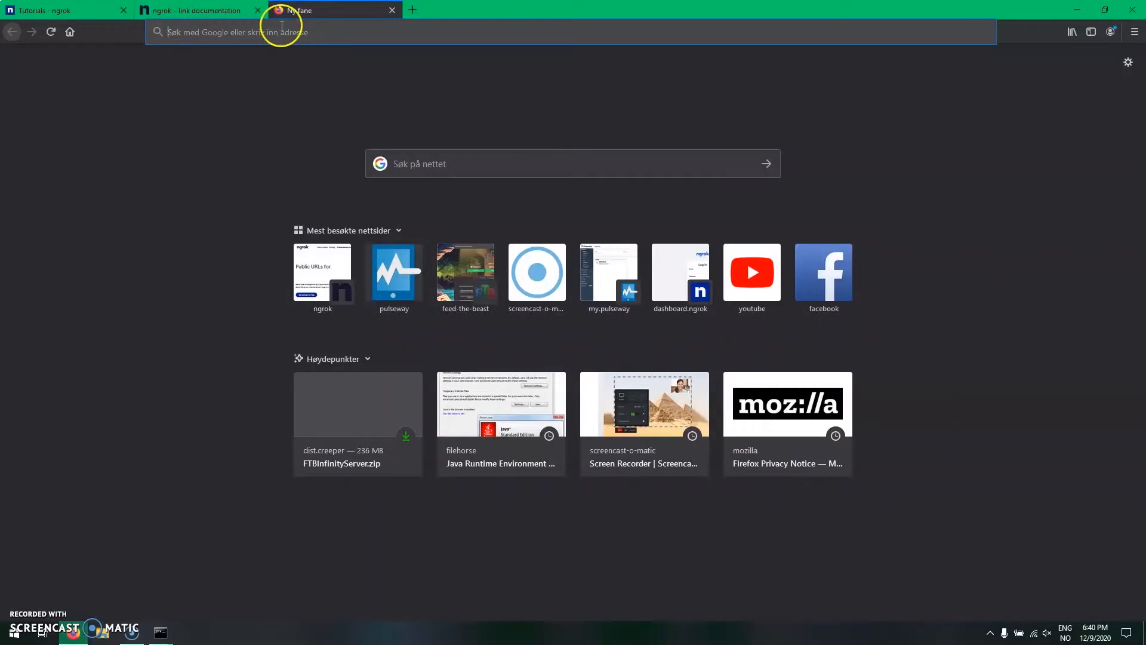
type("gmail.com")
key("Return")
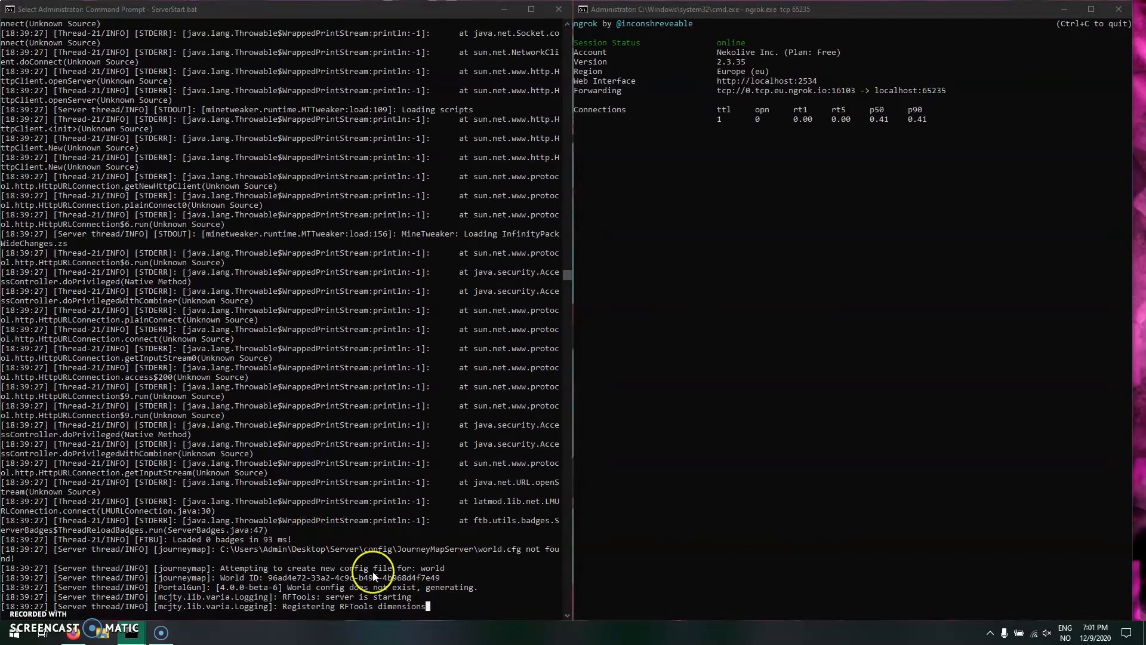
- Turn on the whitelist from the Minecraft server console with "whitelist on"
left_click(394, 578)
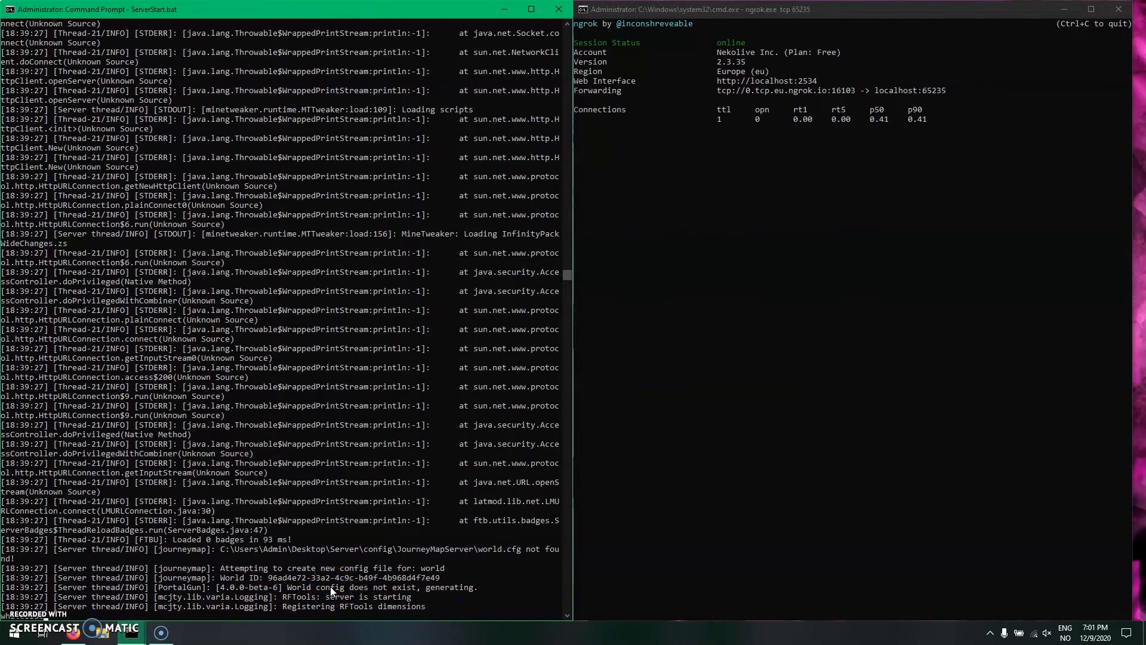
key("Return")
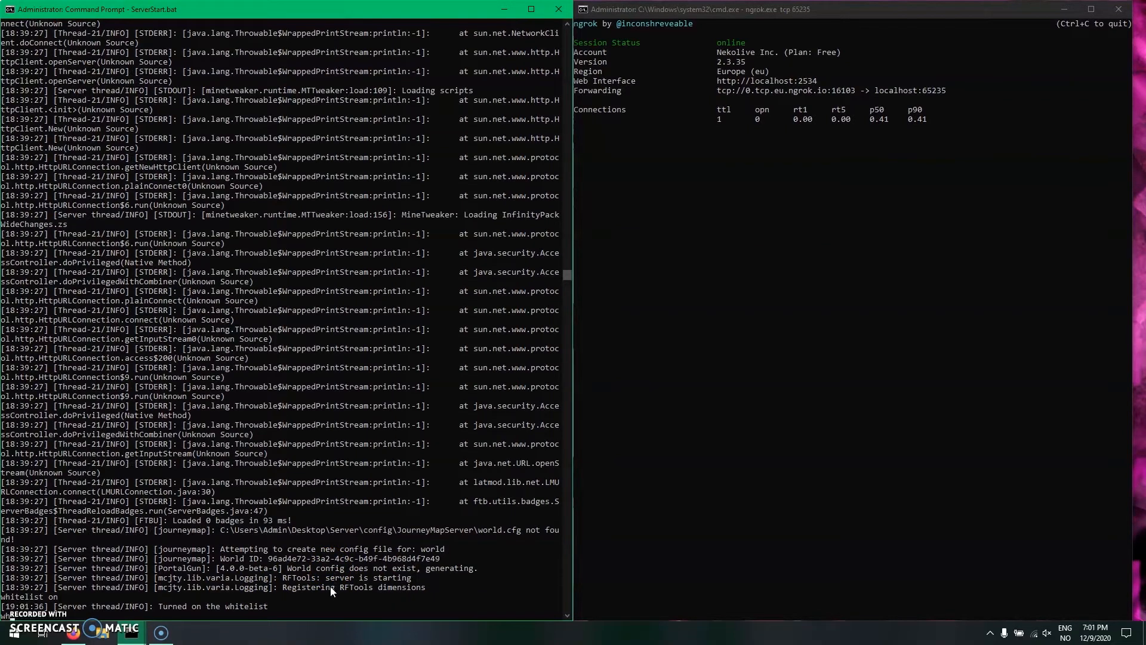